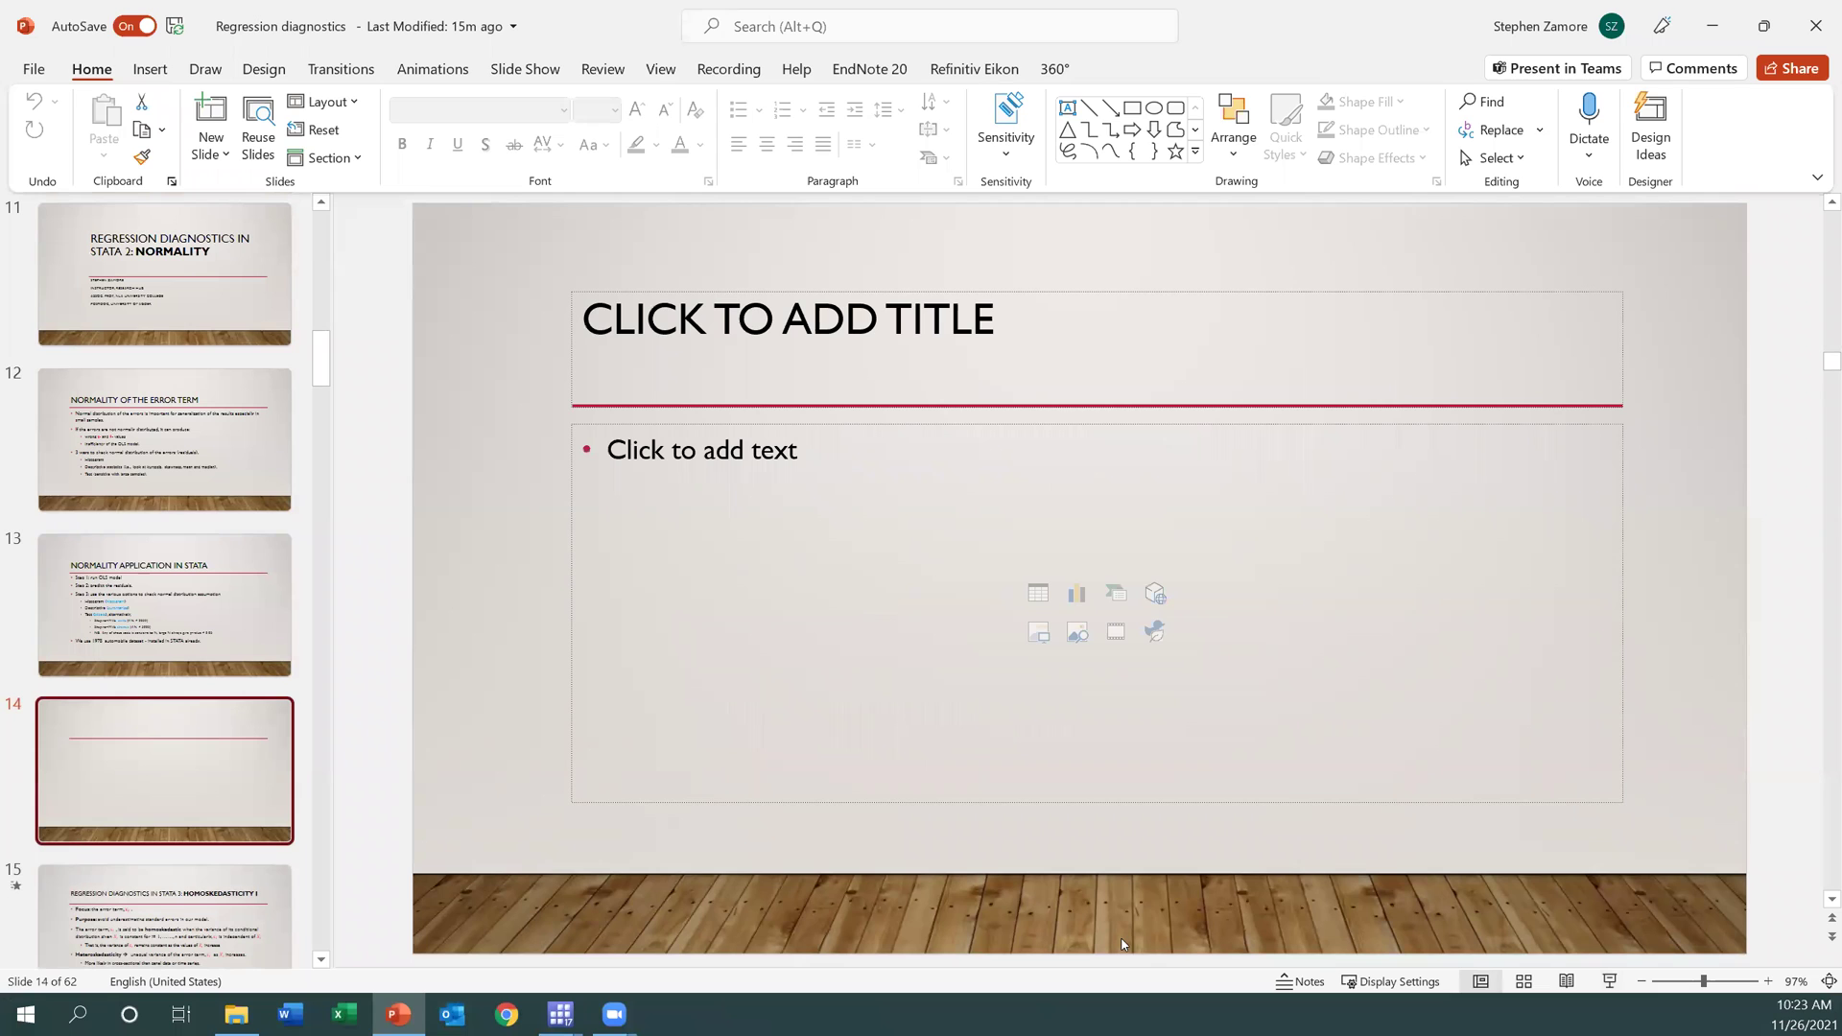
# Load the 1978 automobile dataset auto.dta from the example datasets installed with Stata
pyautogui.click(561, 1014)
pyautogui.click(457, 951)
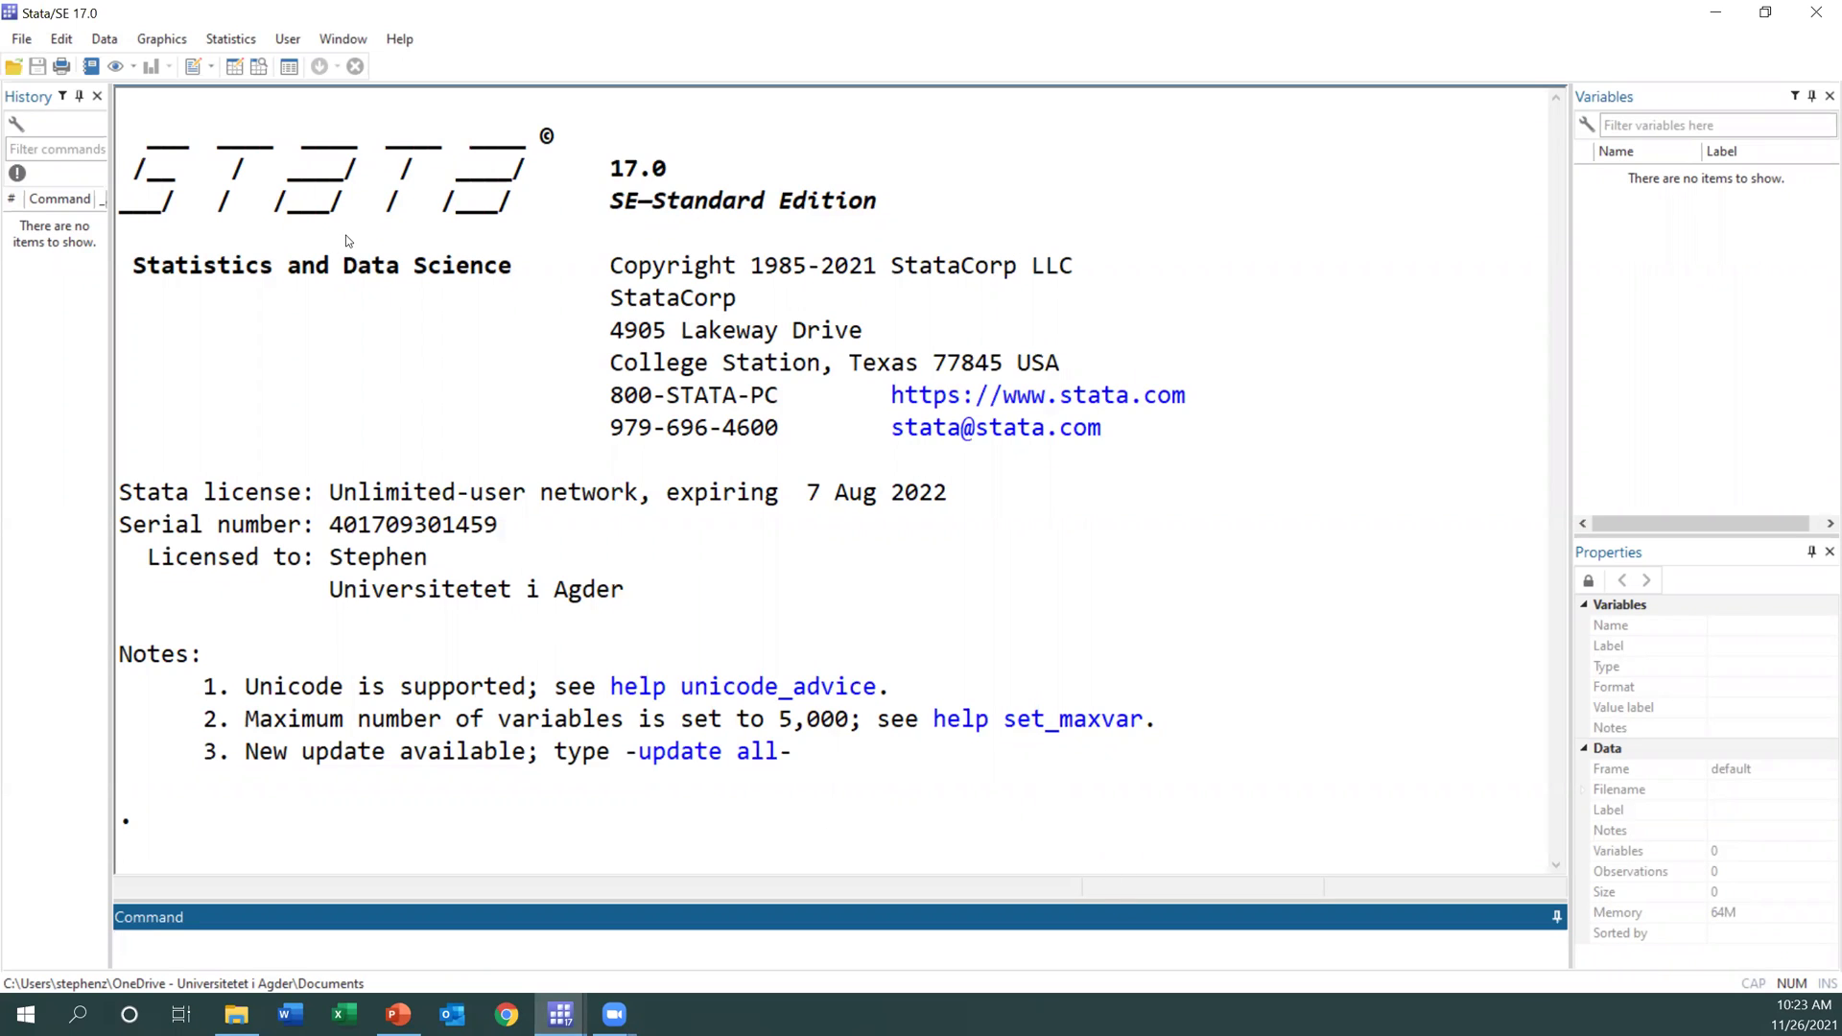
pyautogui.click(24, 39)
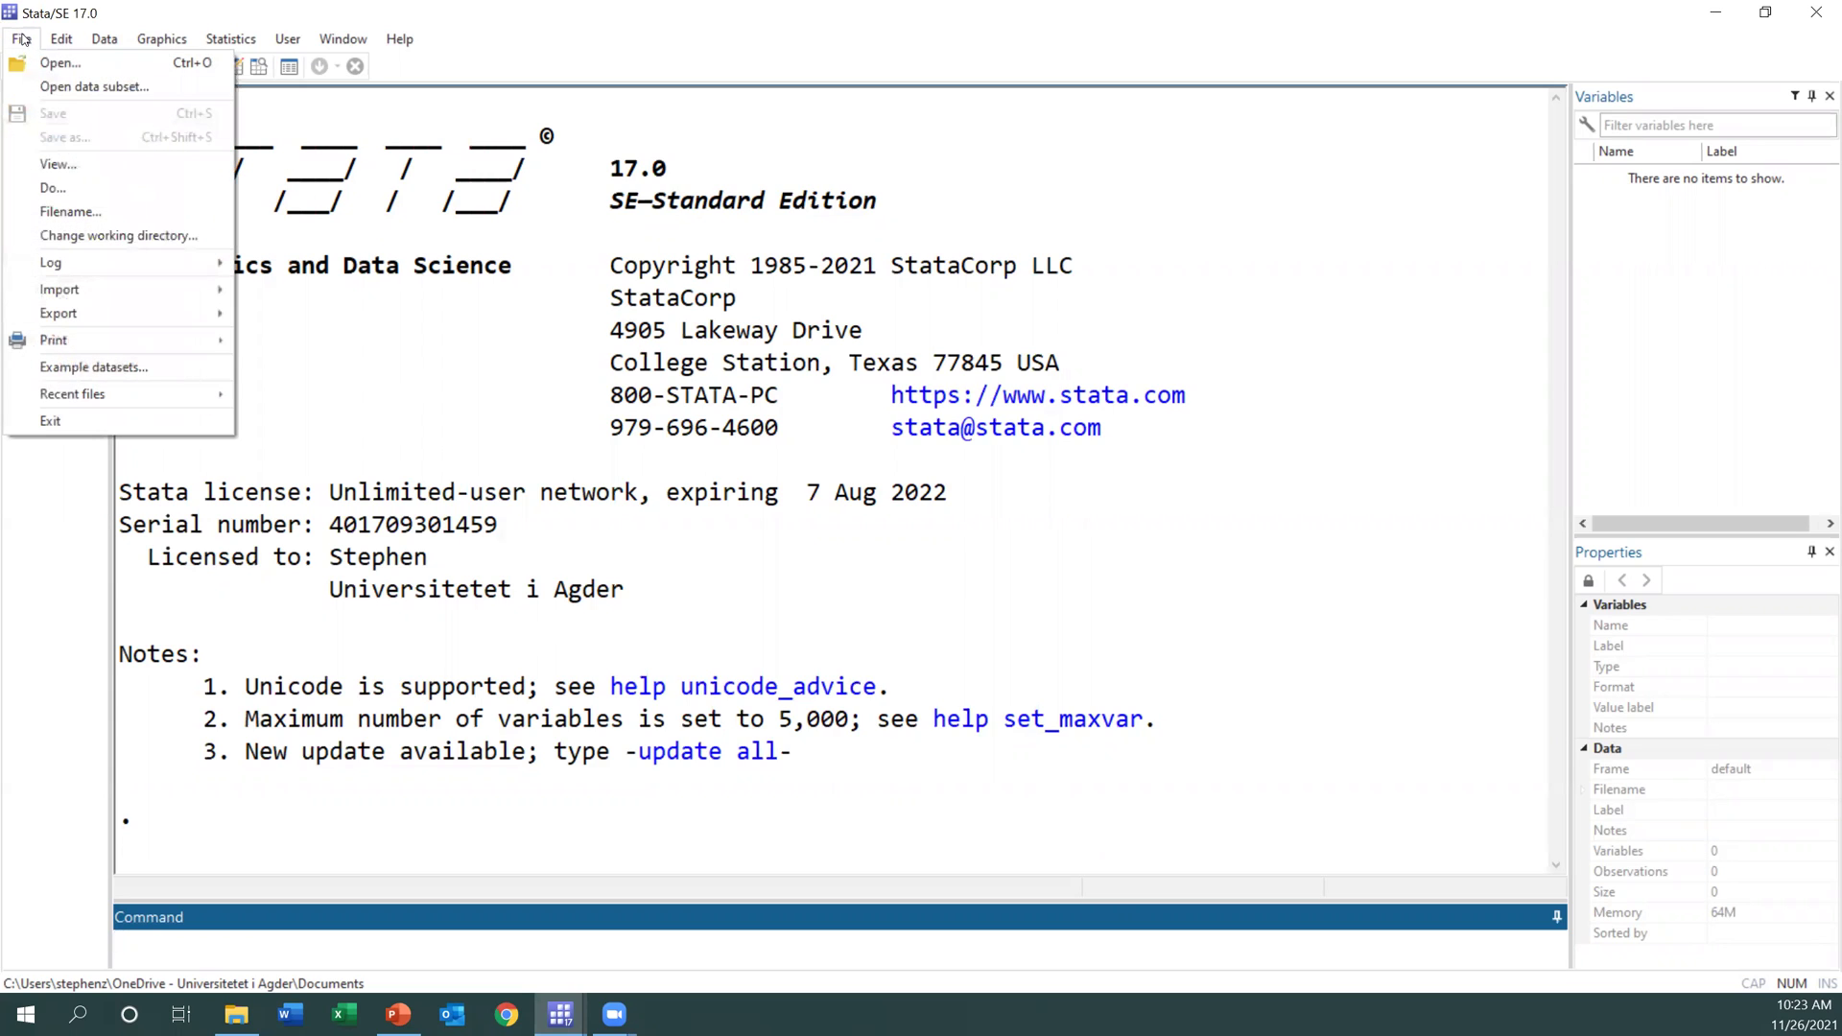
pyautogui.click(102, 371)
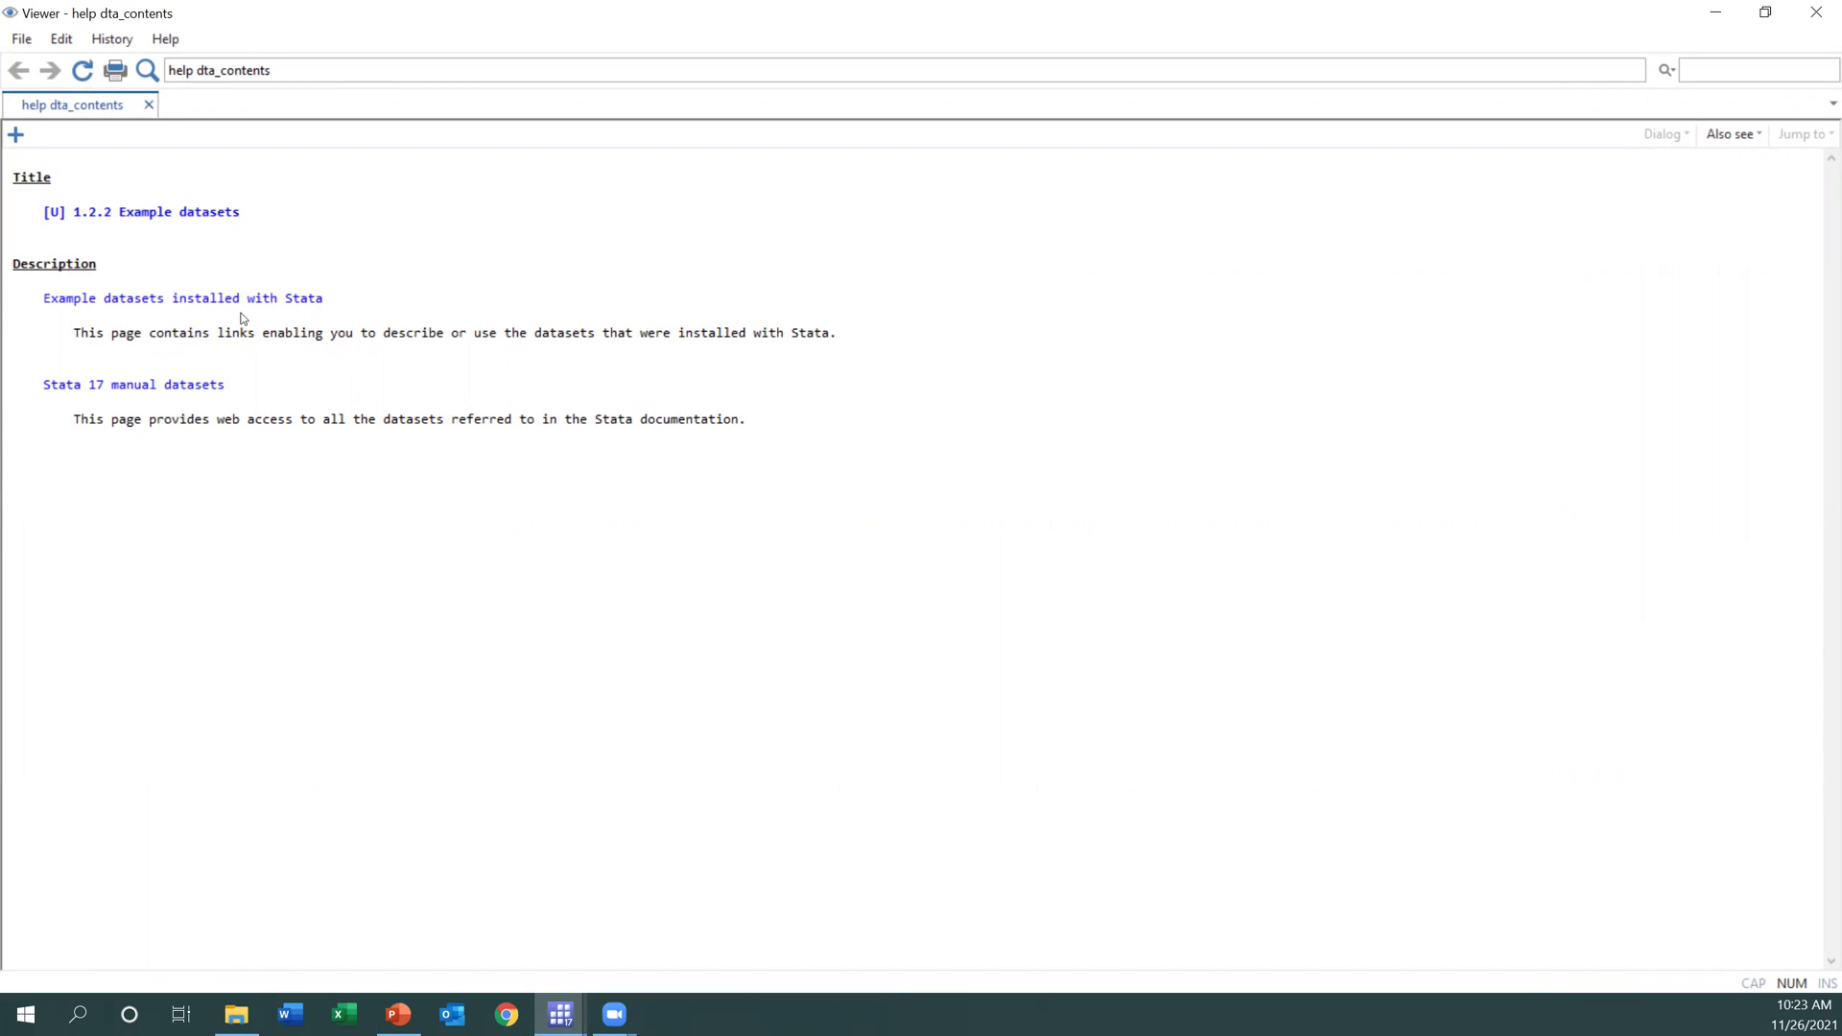
pyautogui.click(159, 301)
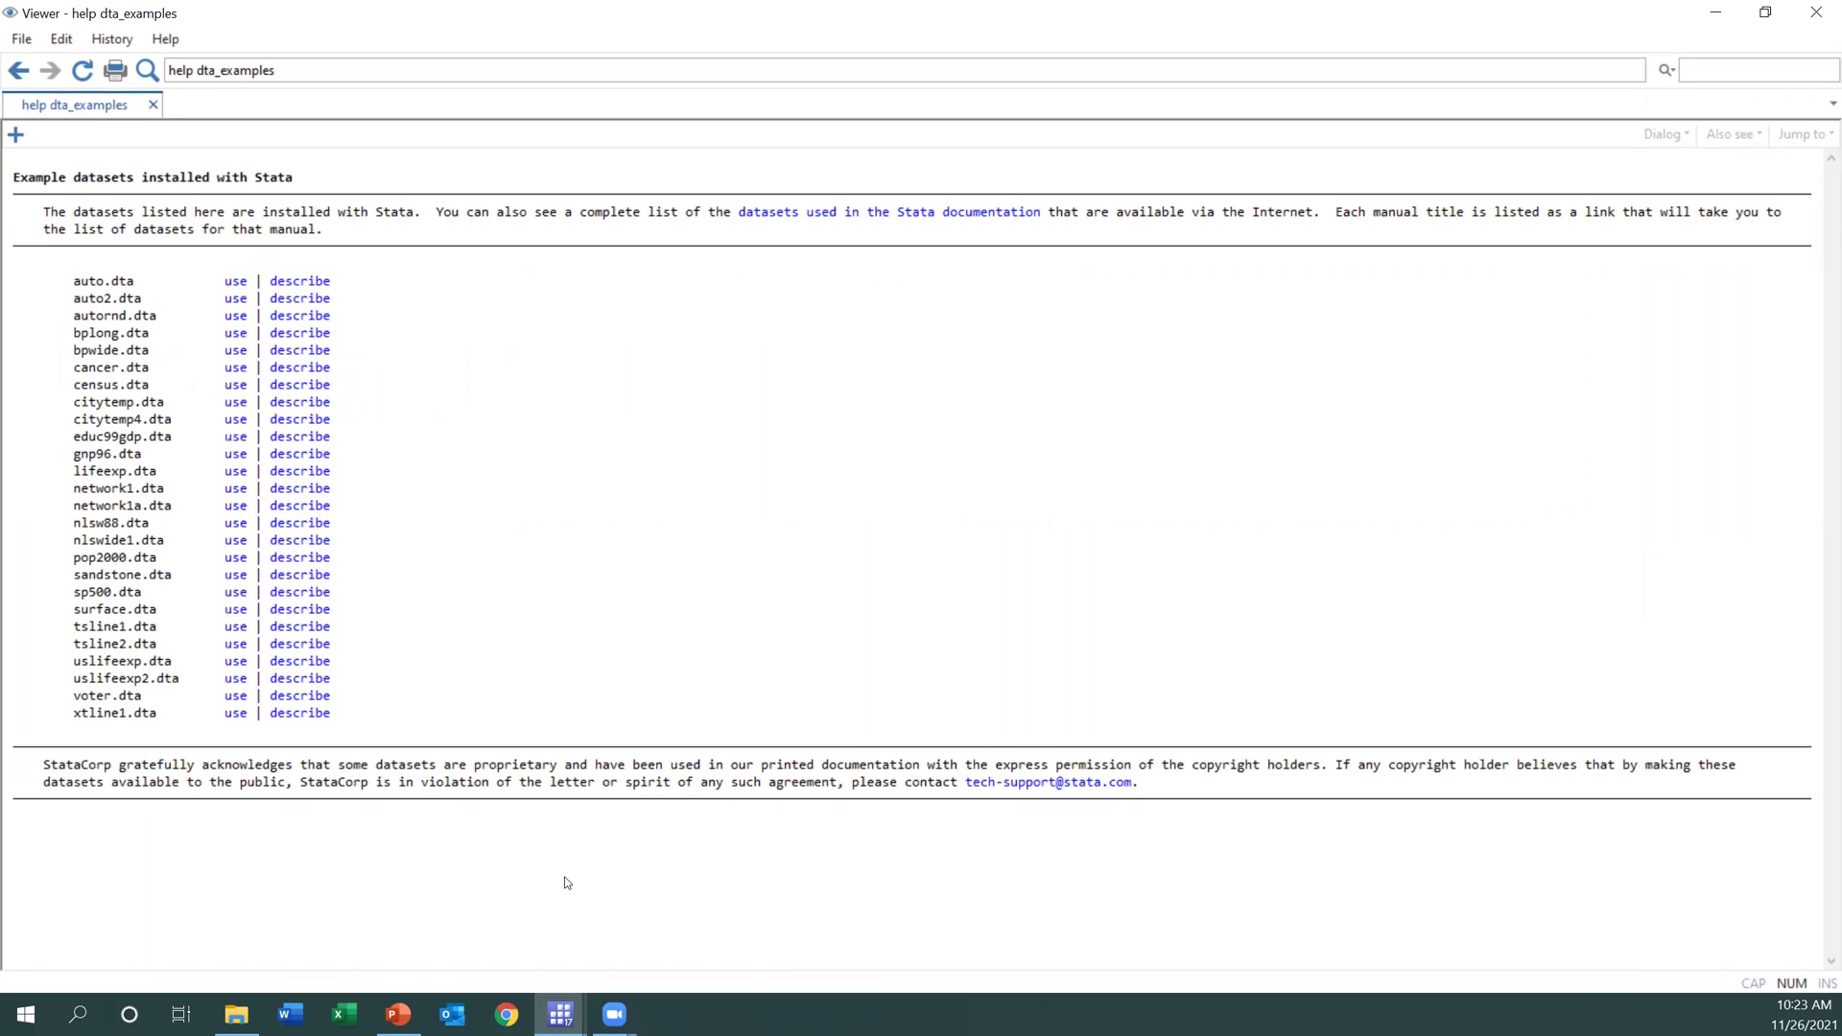
pyautogui.moveTo(558, 1019)
pyautogui.click(326, 912)
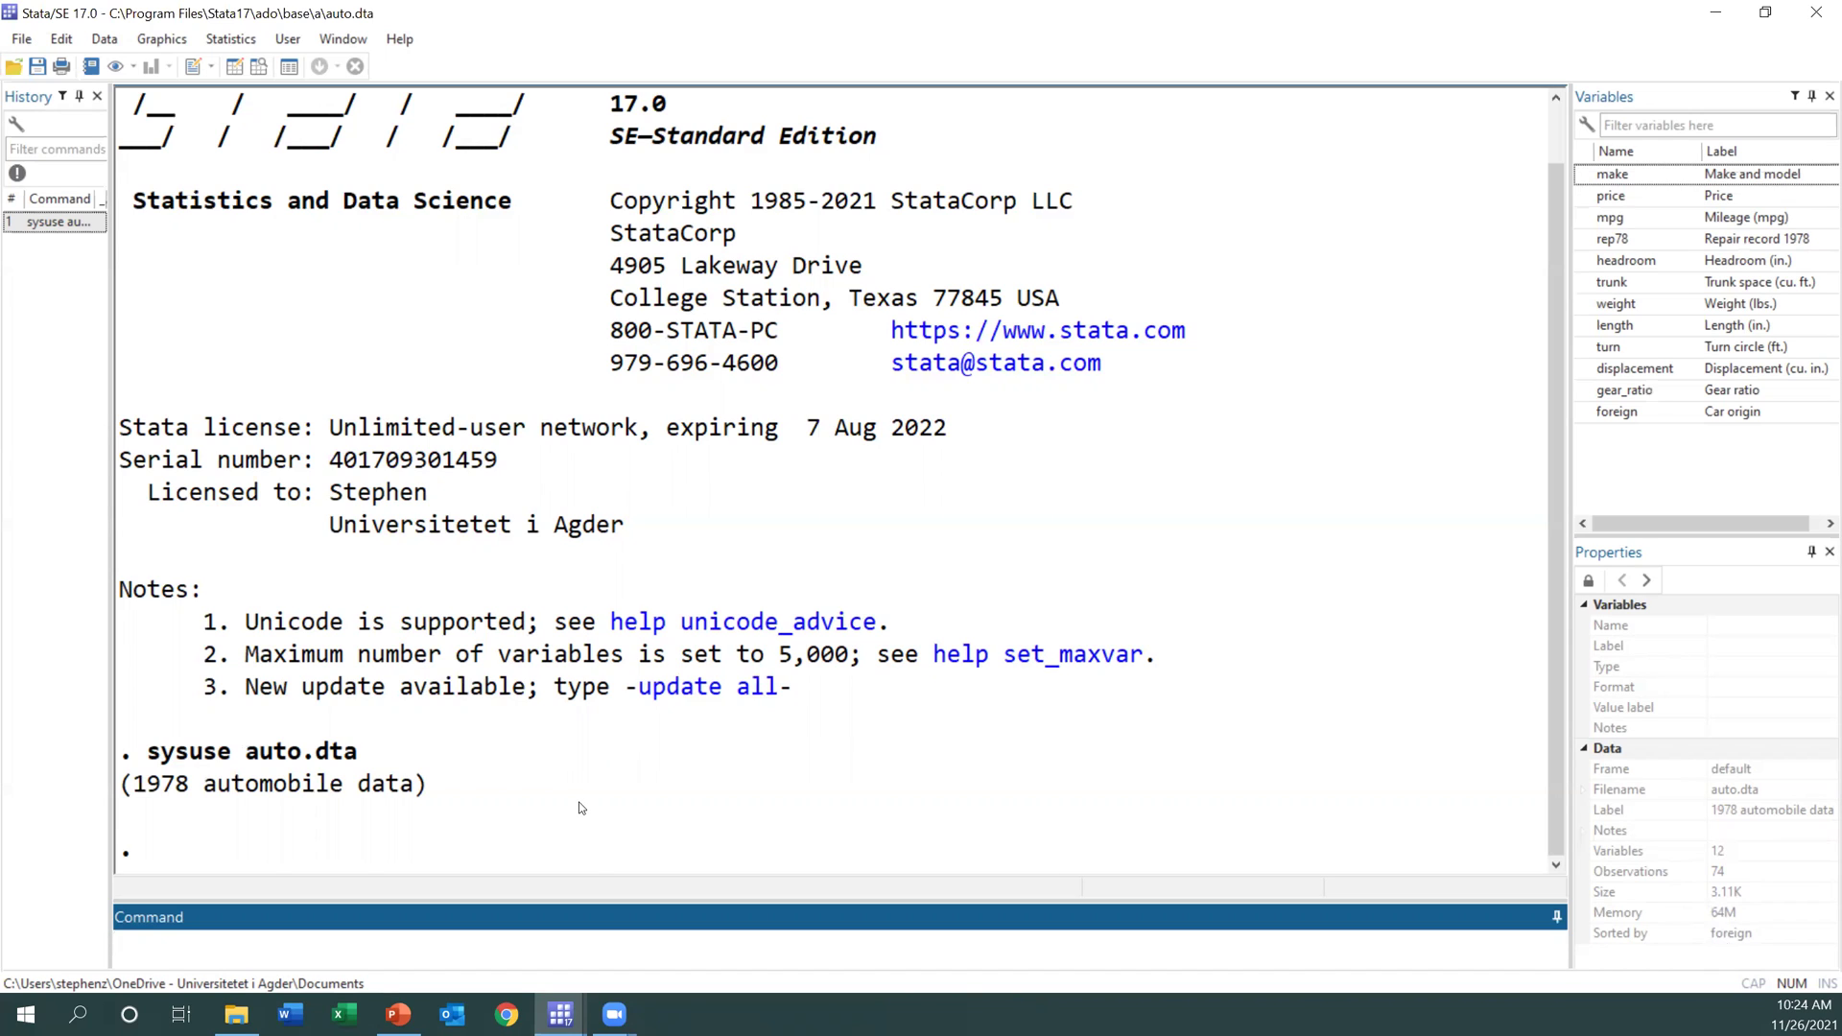
# In the regression diagnostics do-file, select line 9 'quietly reg price mpg foreign weight length'
pyautogui.click(571, 1017)
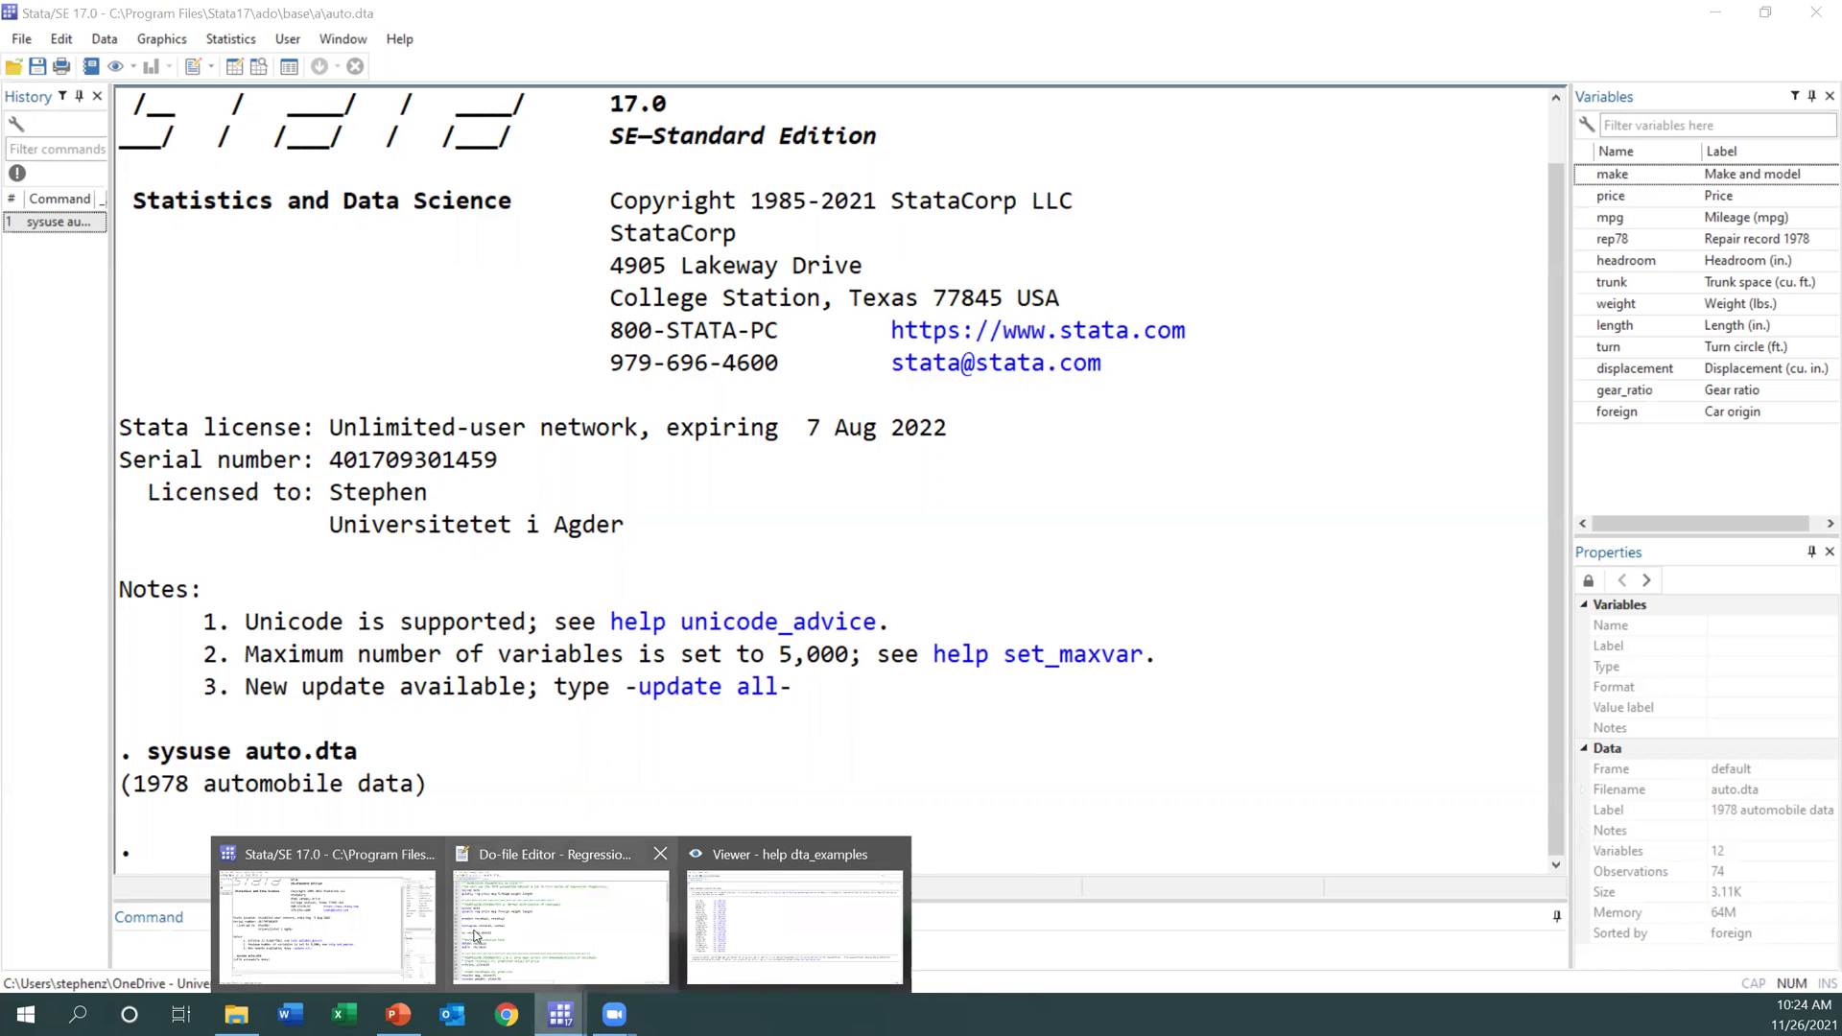
pyautogui.click(534, 928)
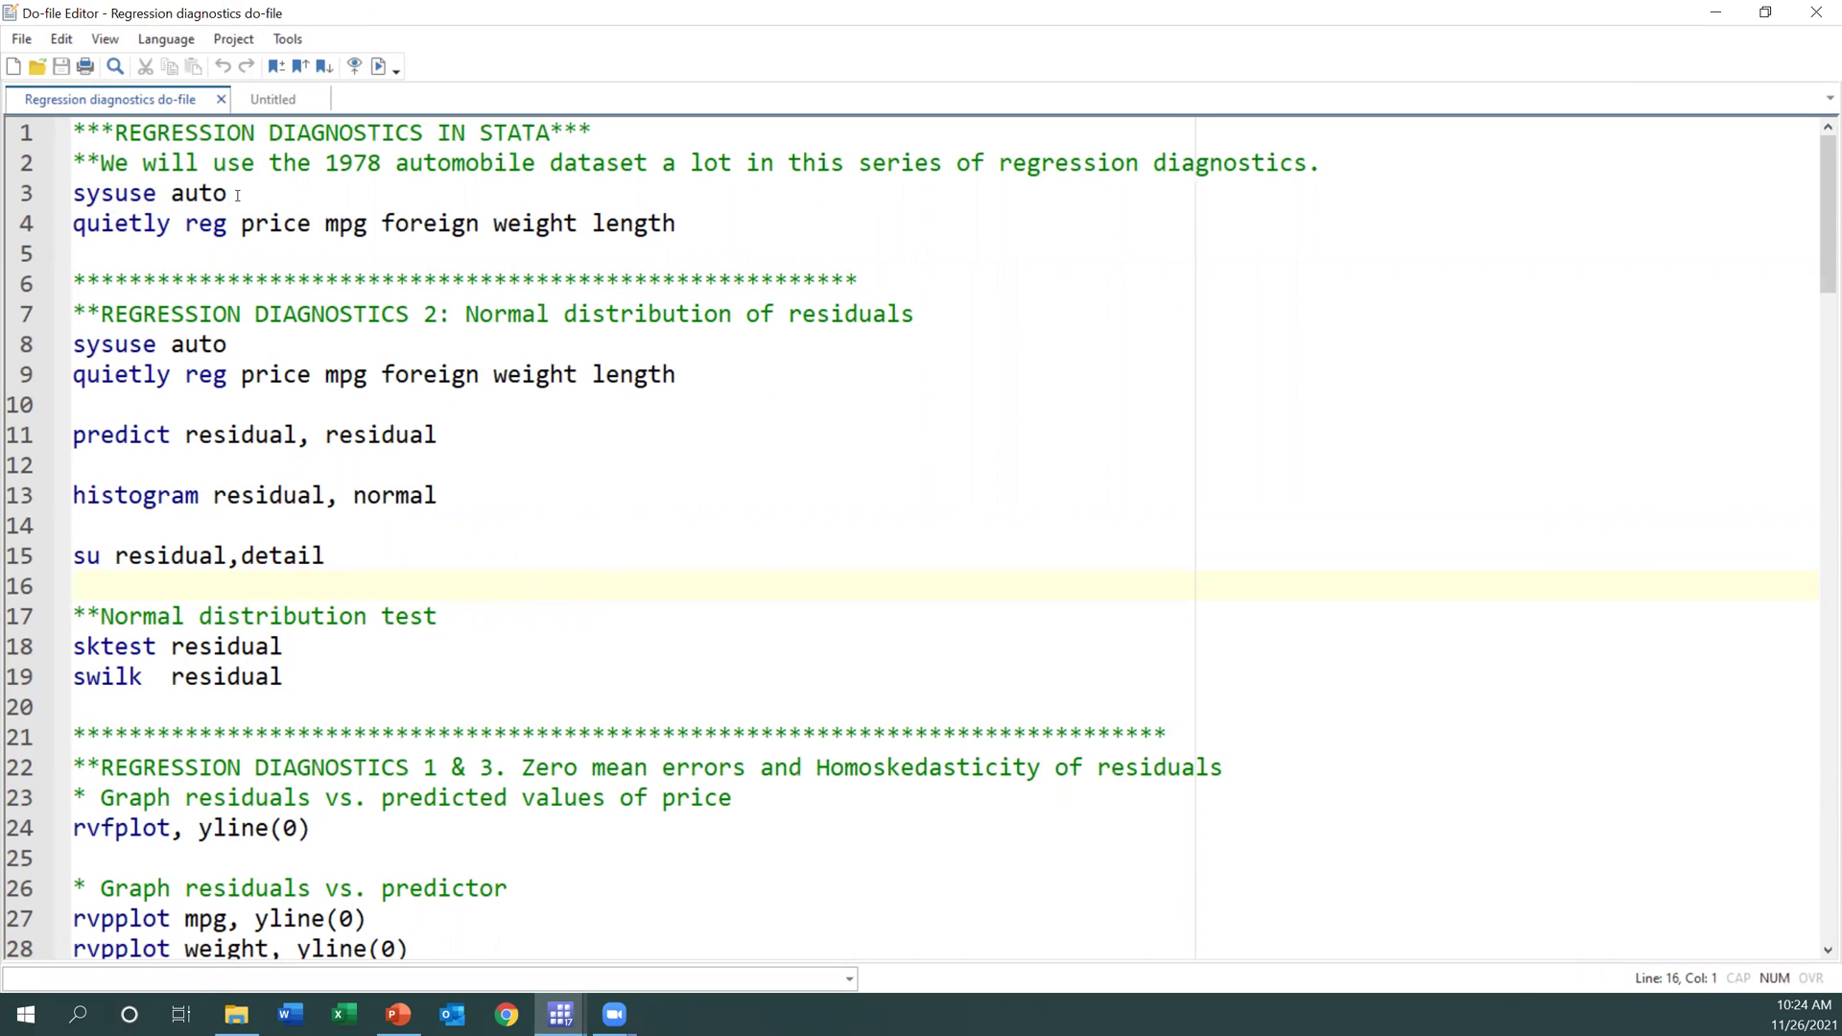
pyautogui.moveTo(237, 194); pyautogui.dragTo(72, 195)
pyautogui.click(221, 250)
pyautogui.moveTo(326, 226); pyautogui.dragTo(687, 240)
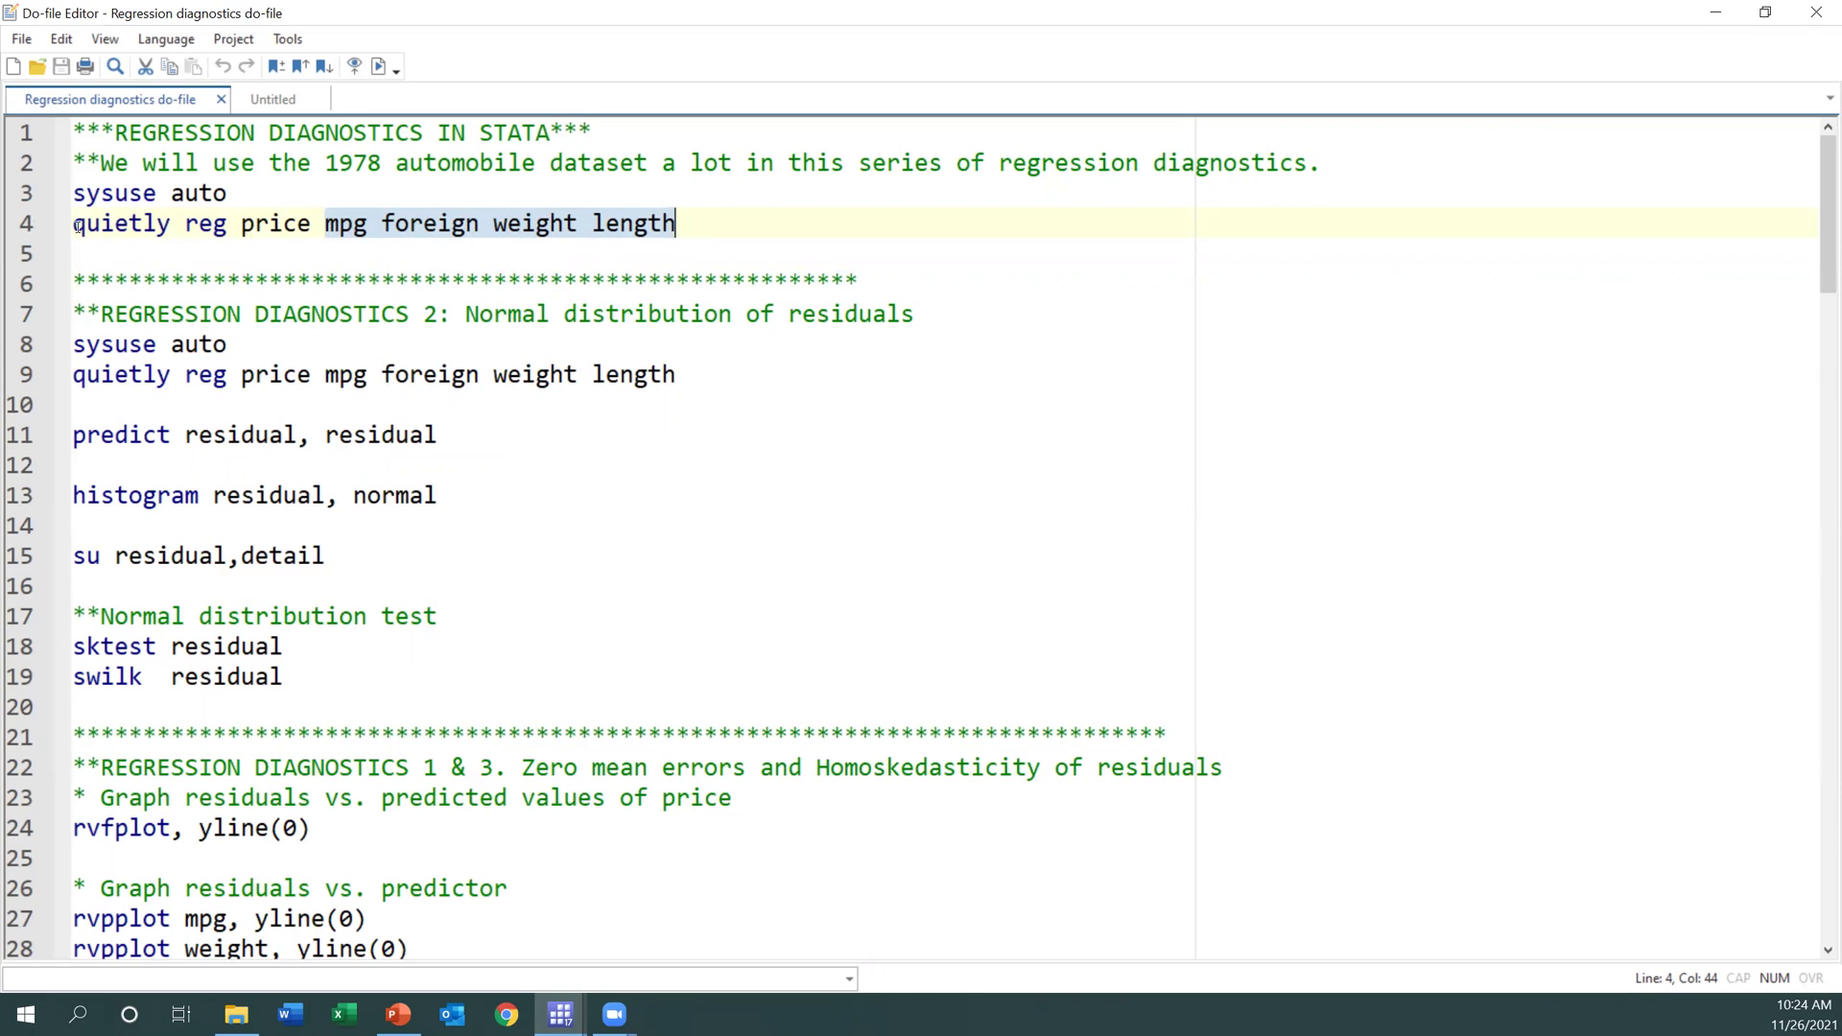
pyautogui.moveTo(77, 226); pyautogui.dragTo(185, 225)
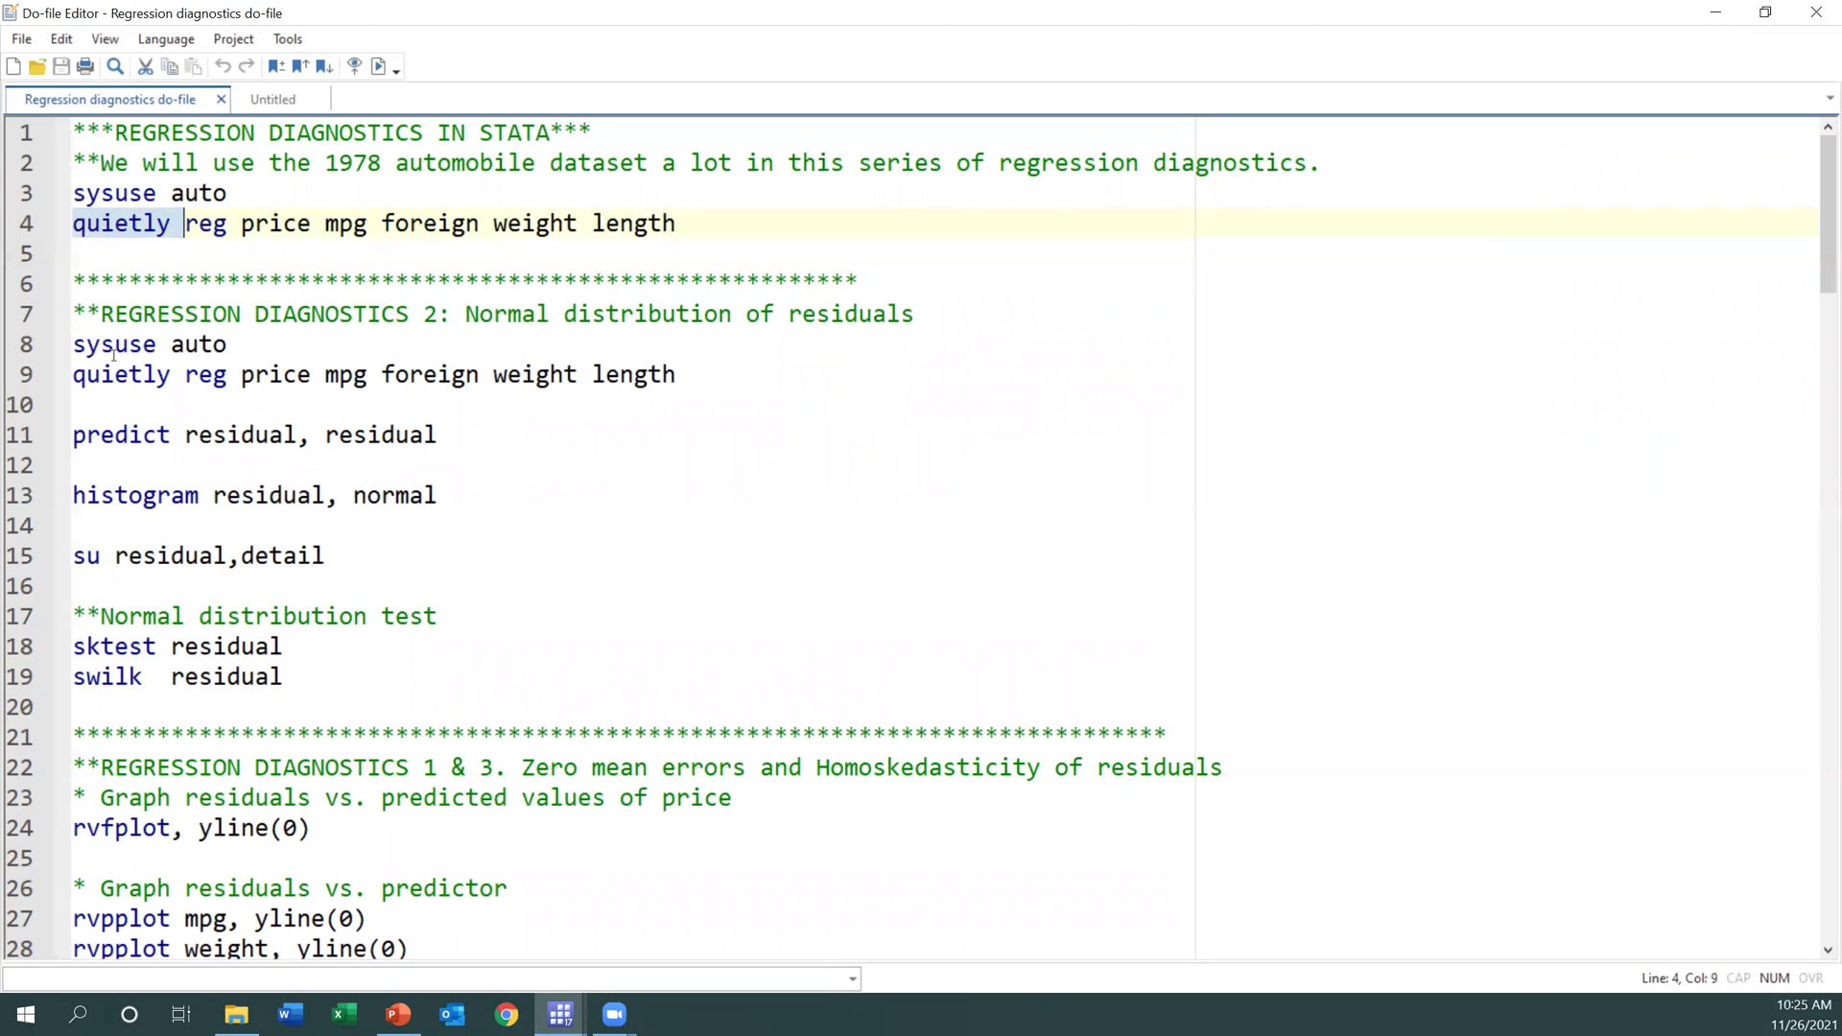
pyautogui.moveTo(247, 345); pyautogui.dragTo(73, 348)
pyautogui.click(533, 450)
pyautogui.moveTo(708, 365); pyautogui.dragTo(70, 383)
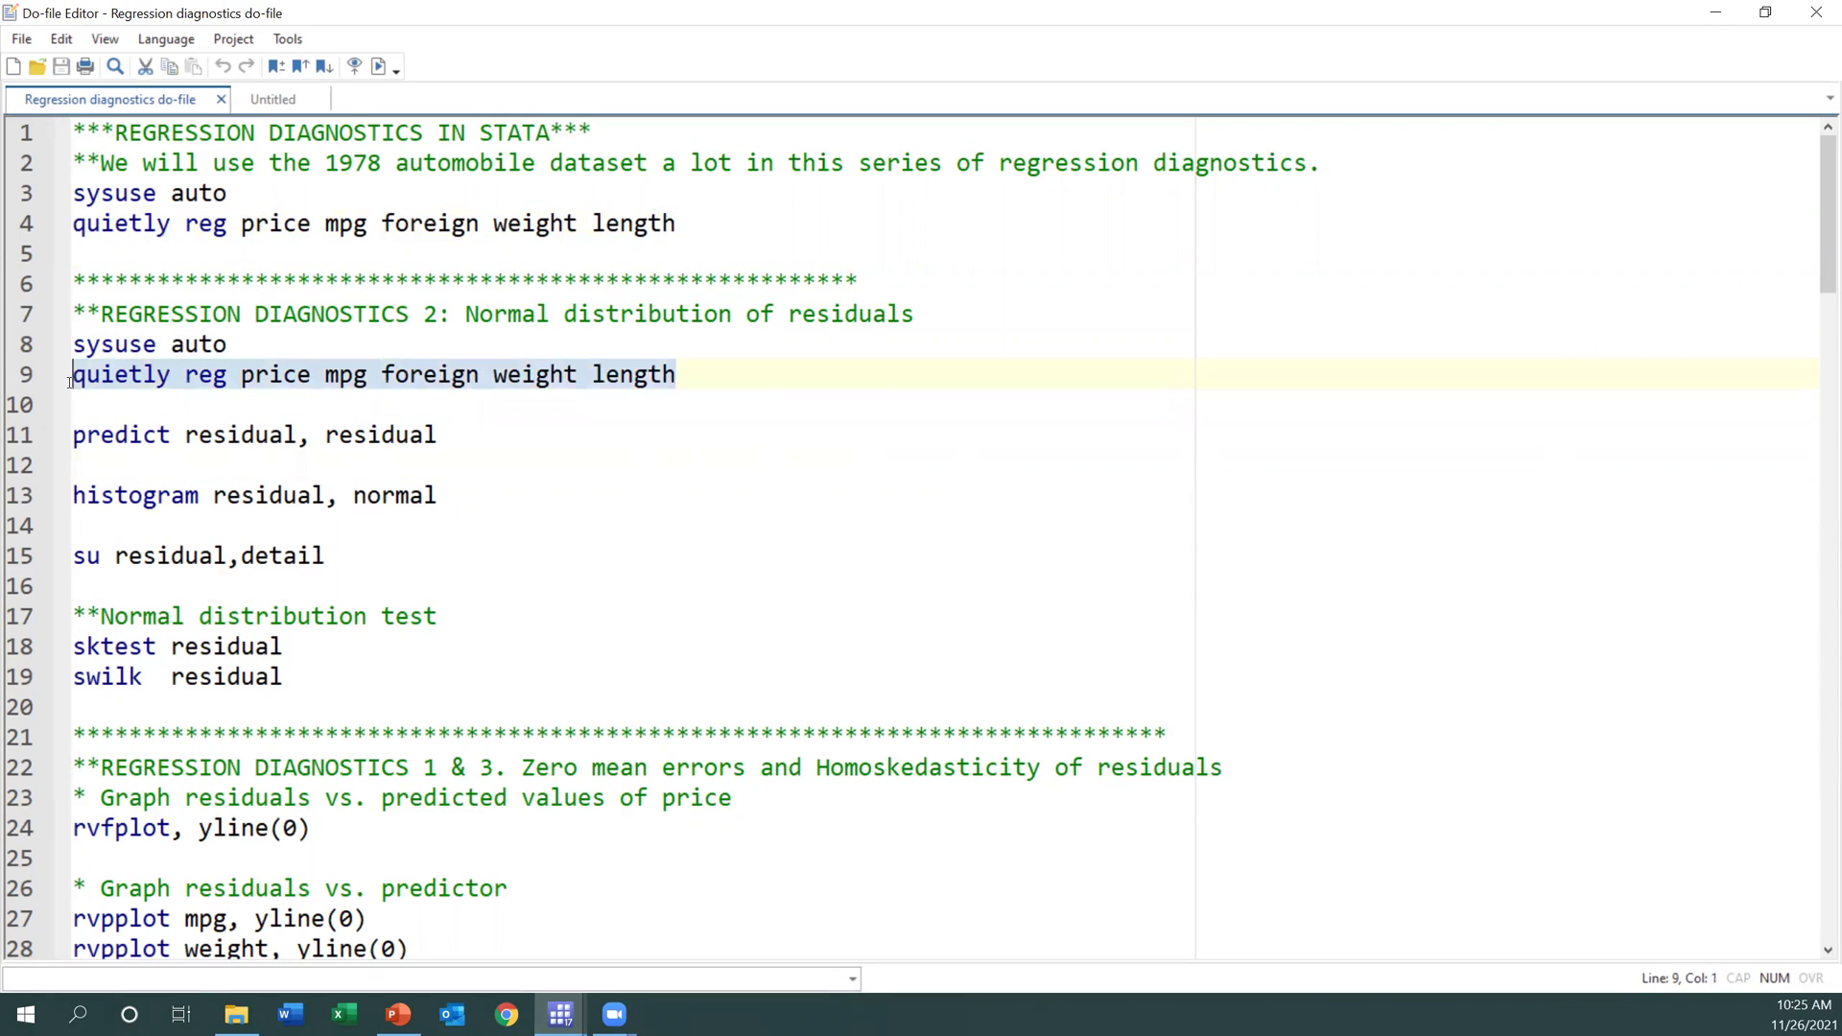
pyautogui.click(380, 67)
pyautogui.moveTo(560, 1014)
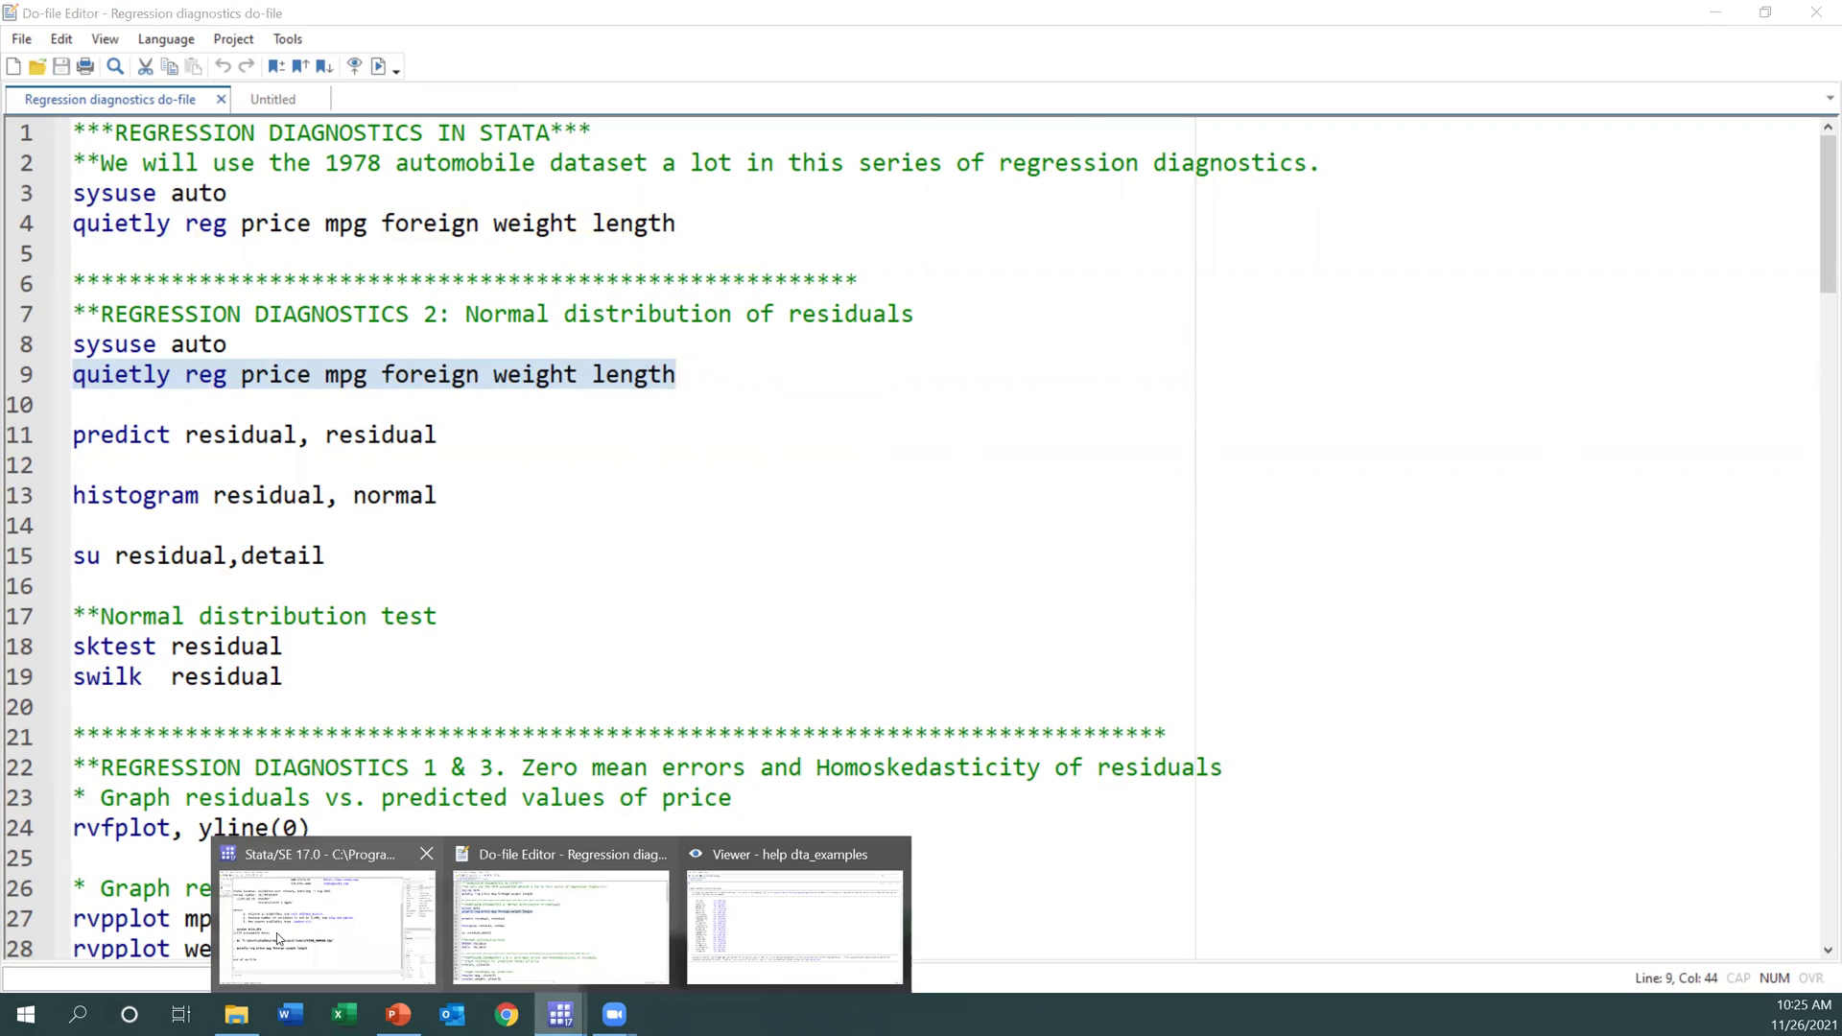
pyautogui.click(300, 851)
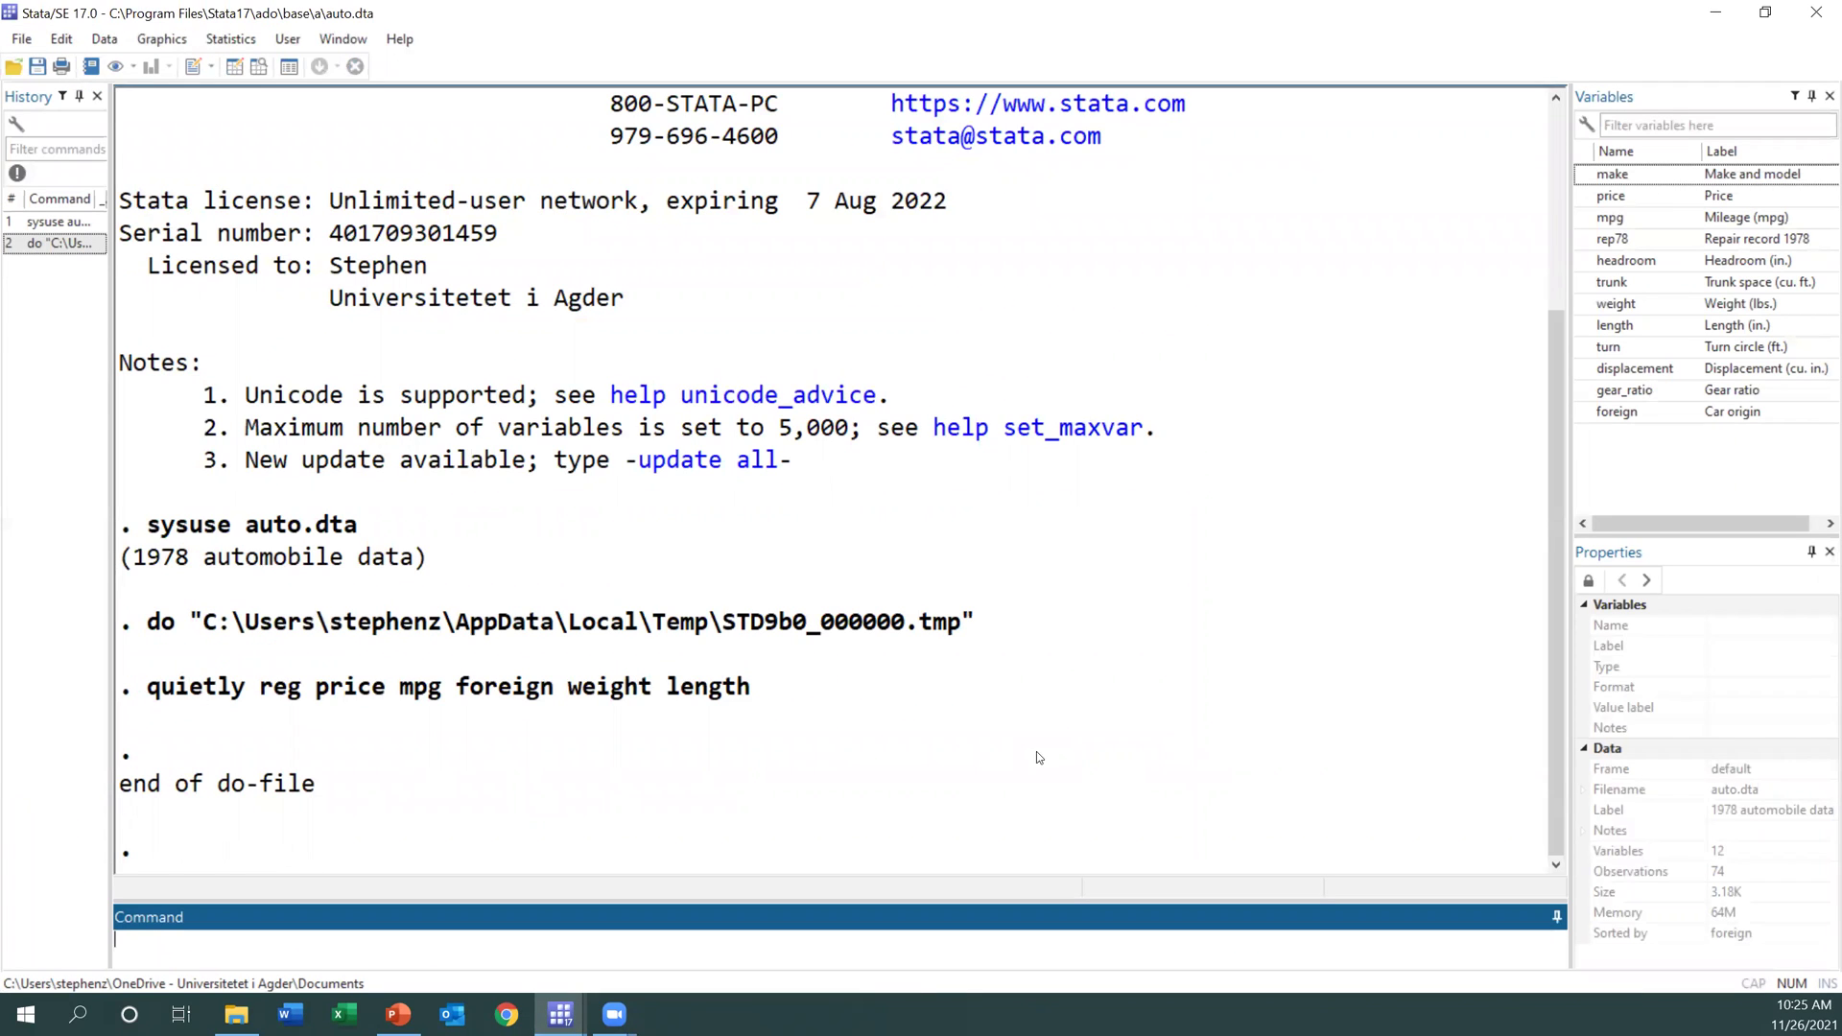
pyautogui.click(554, 1016)
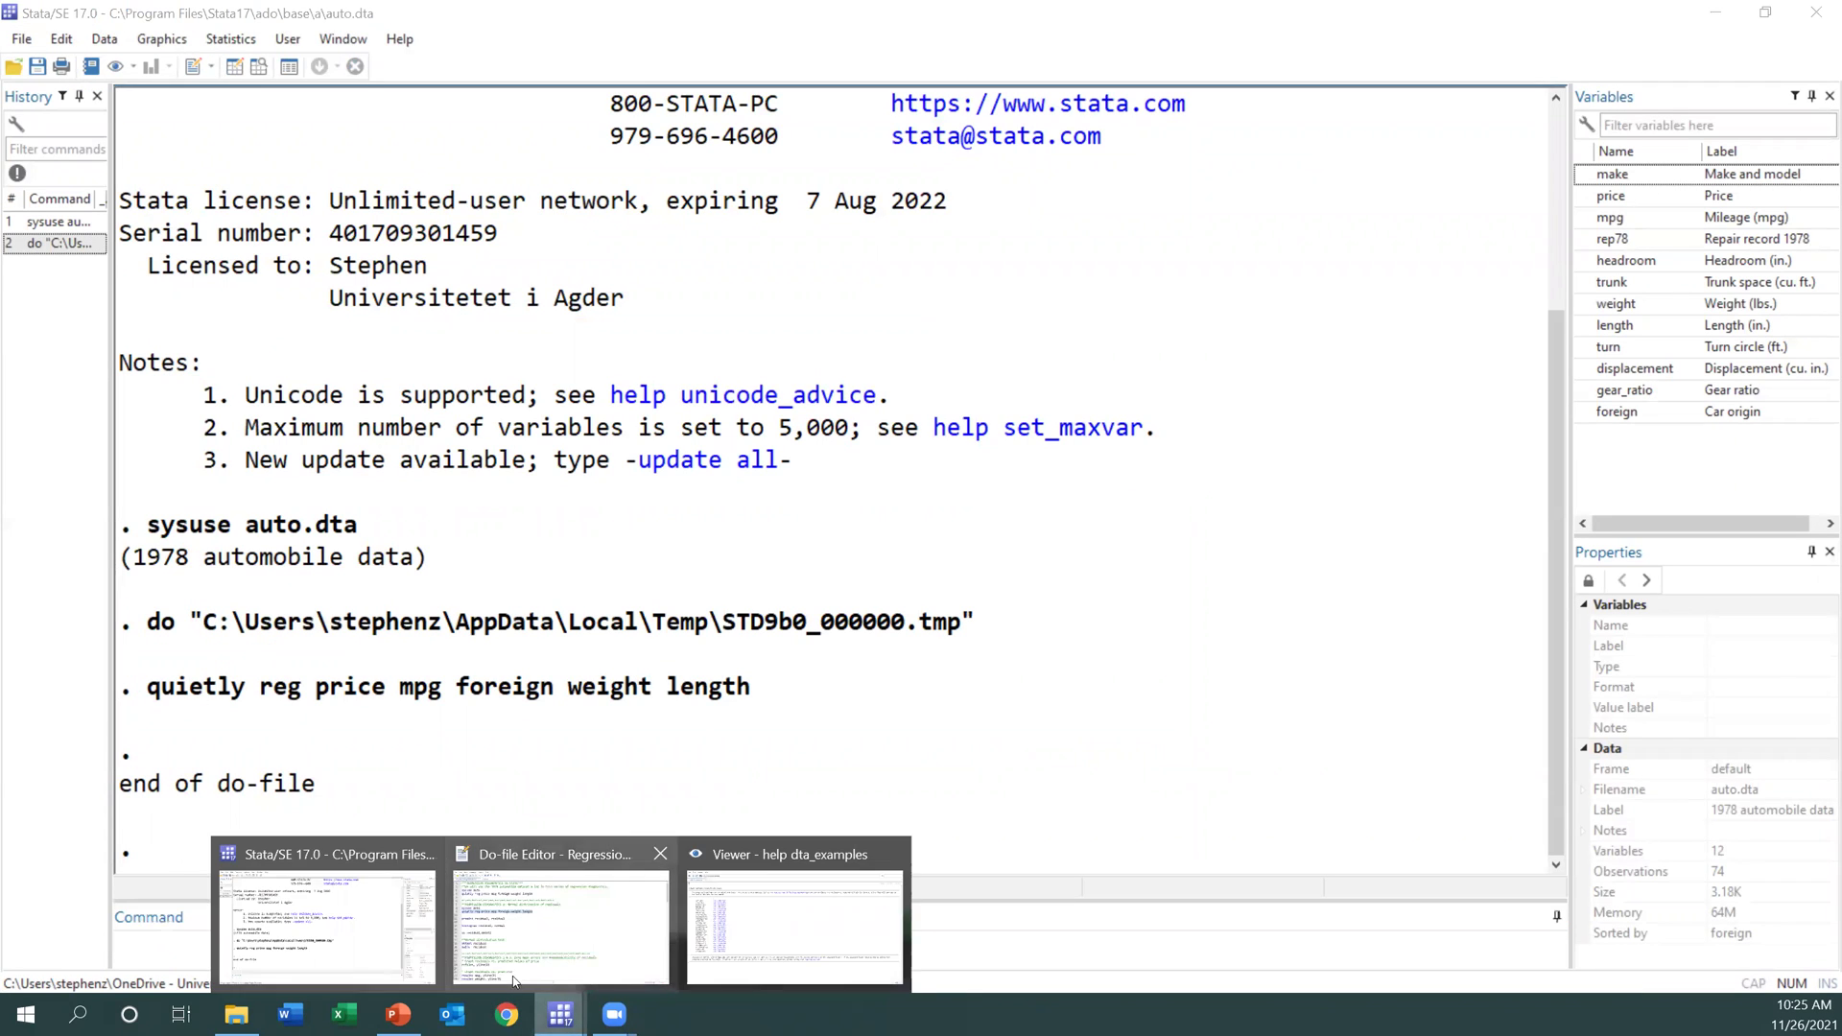
pyautogui.click(670, 950)
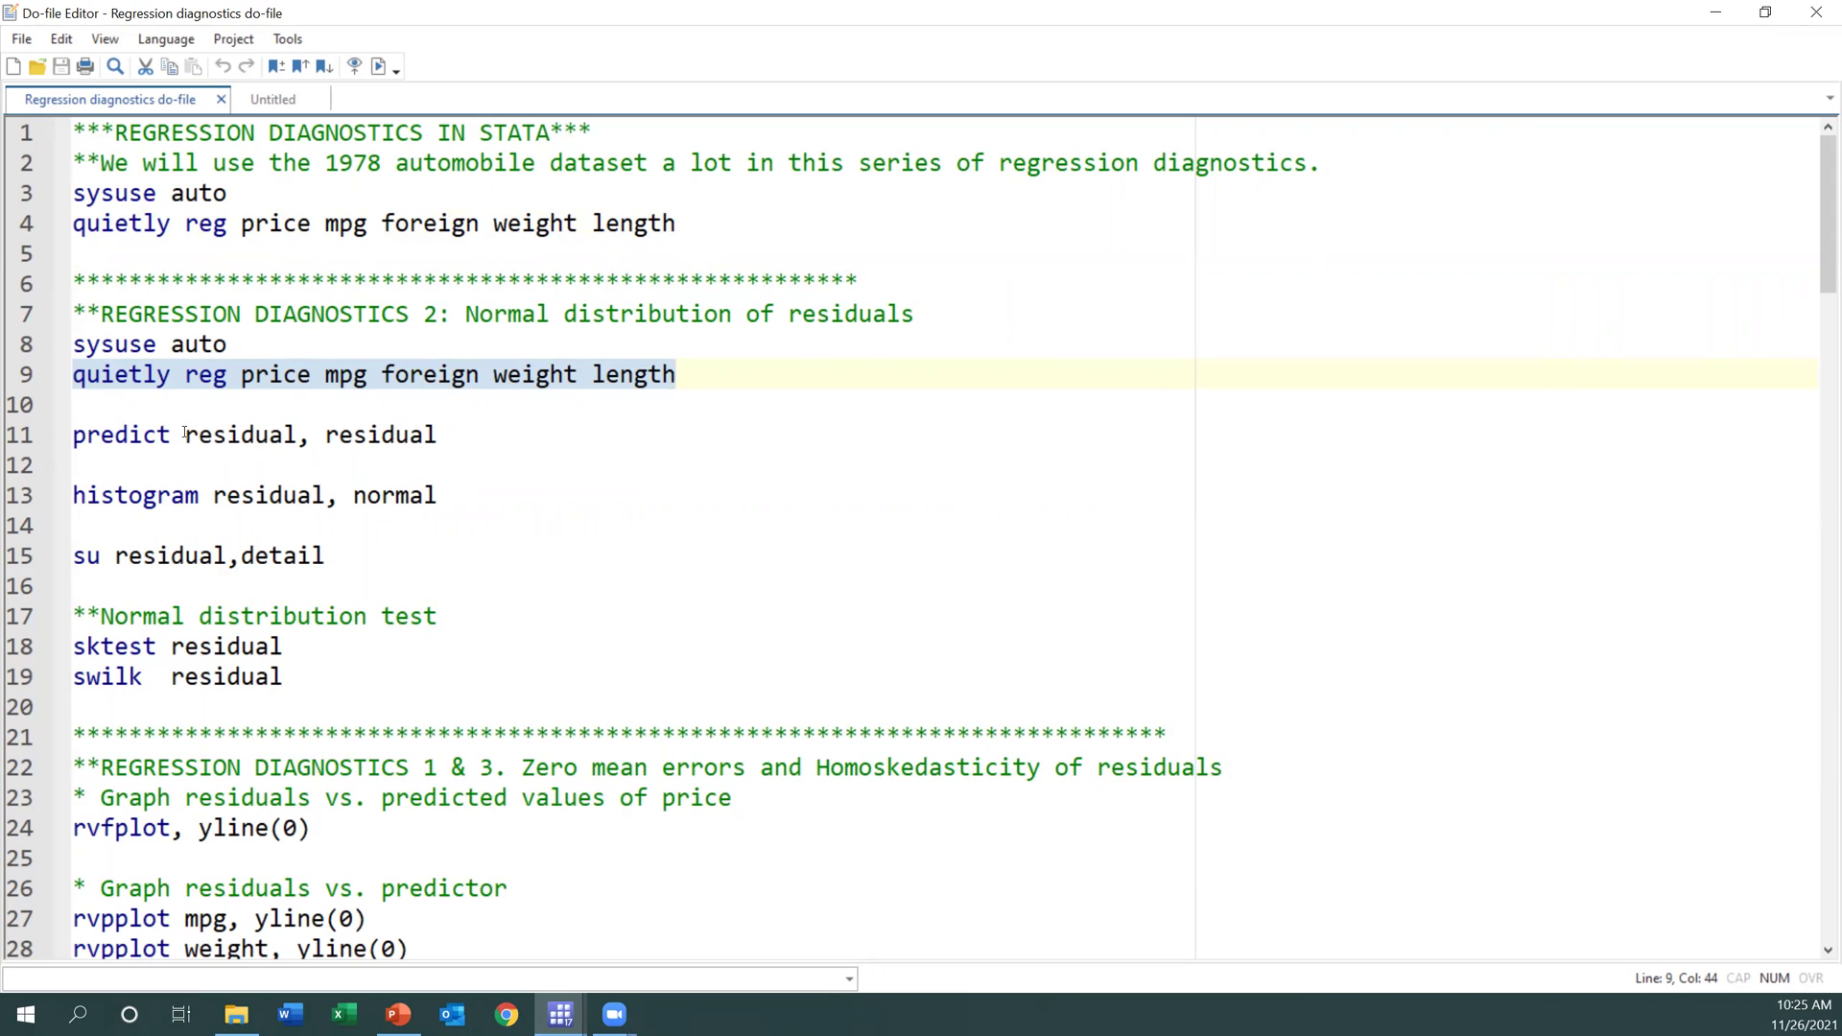
# Run 'predict residual, residual' on line 11 to create the residual variable
pyautogui.moveTo(186, 435); pyautogui.dragTo(303, 435)
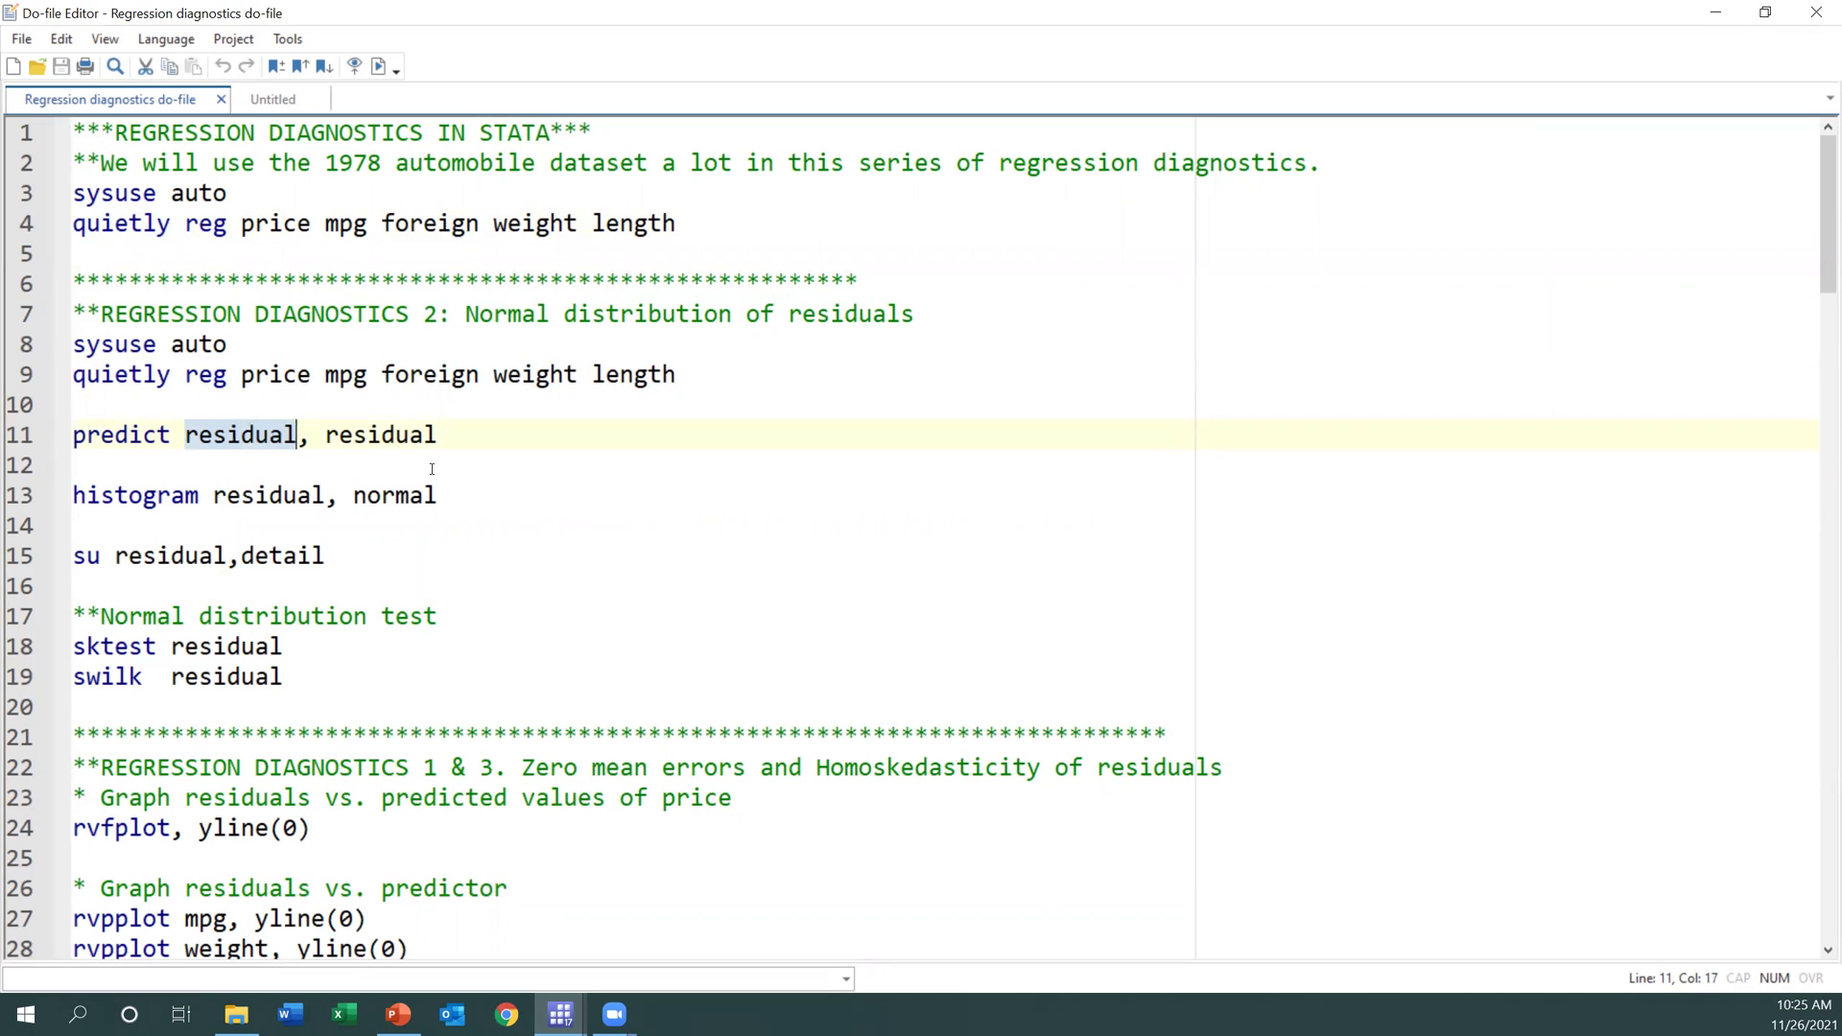
pyautogui.click(299, 437)
pyautogui.write('s')
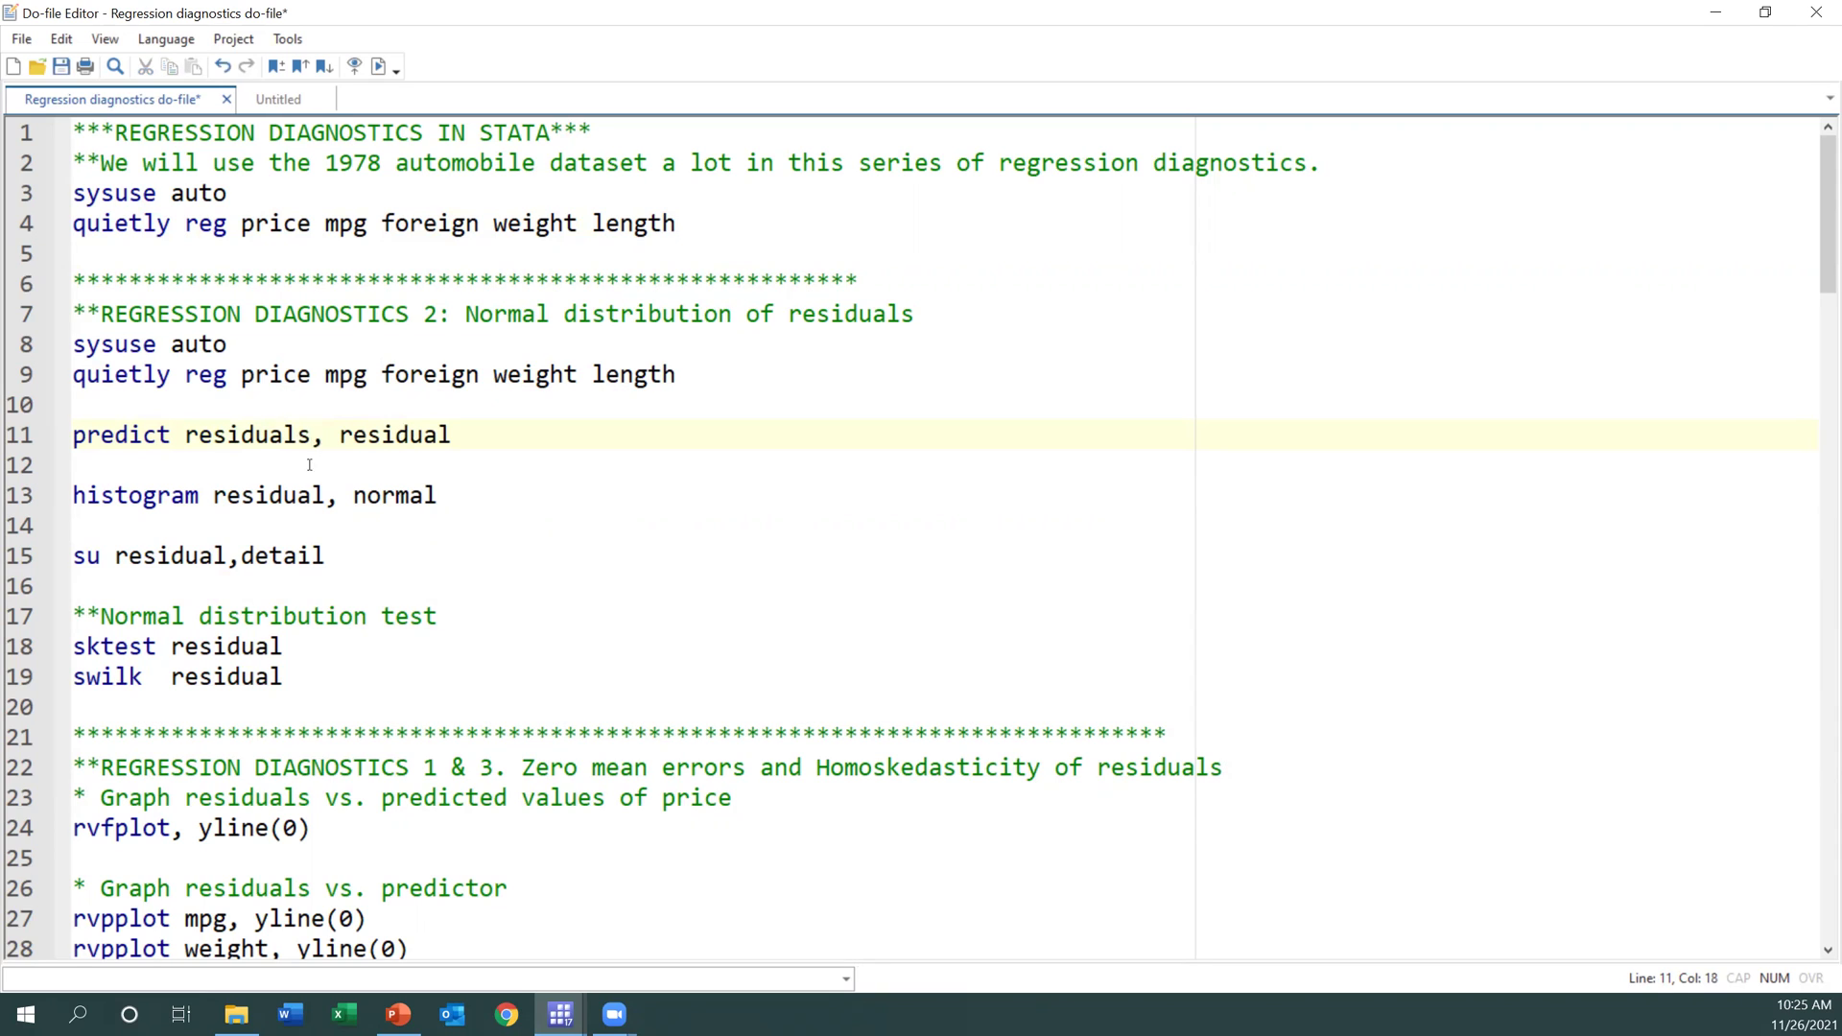
pyautogui.moveTo(453, 437); pyautogui.dragTo(70, 432)
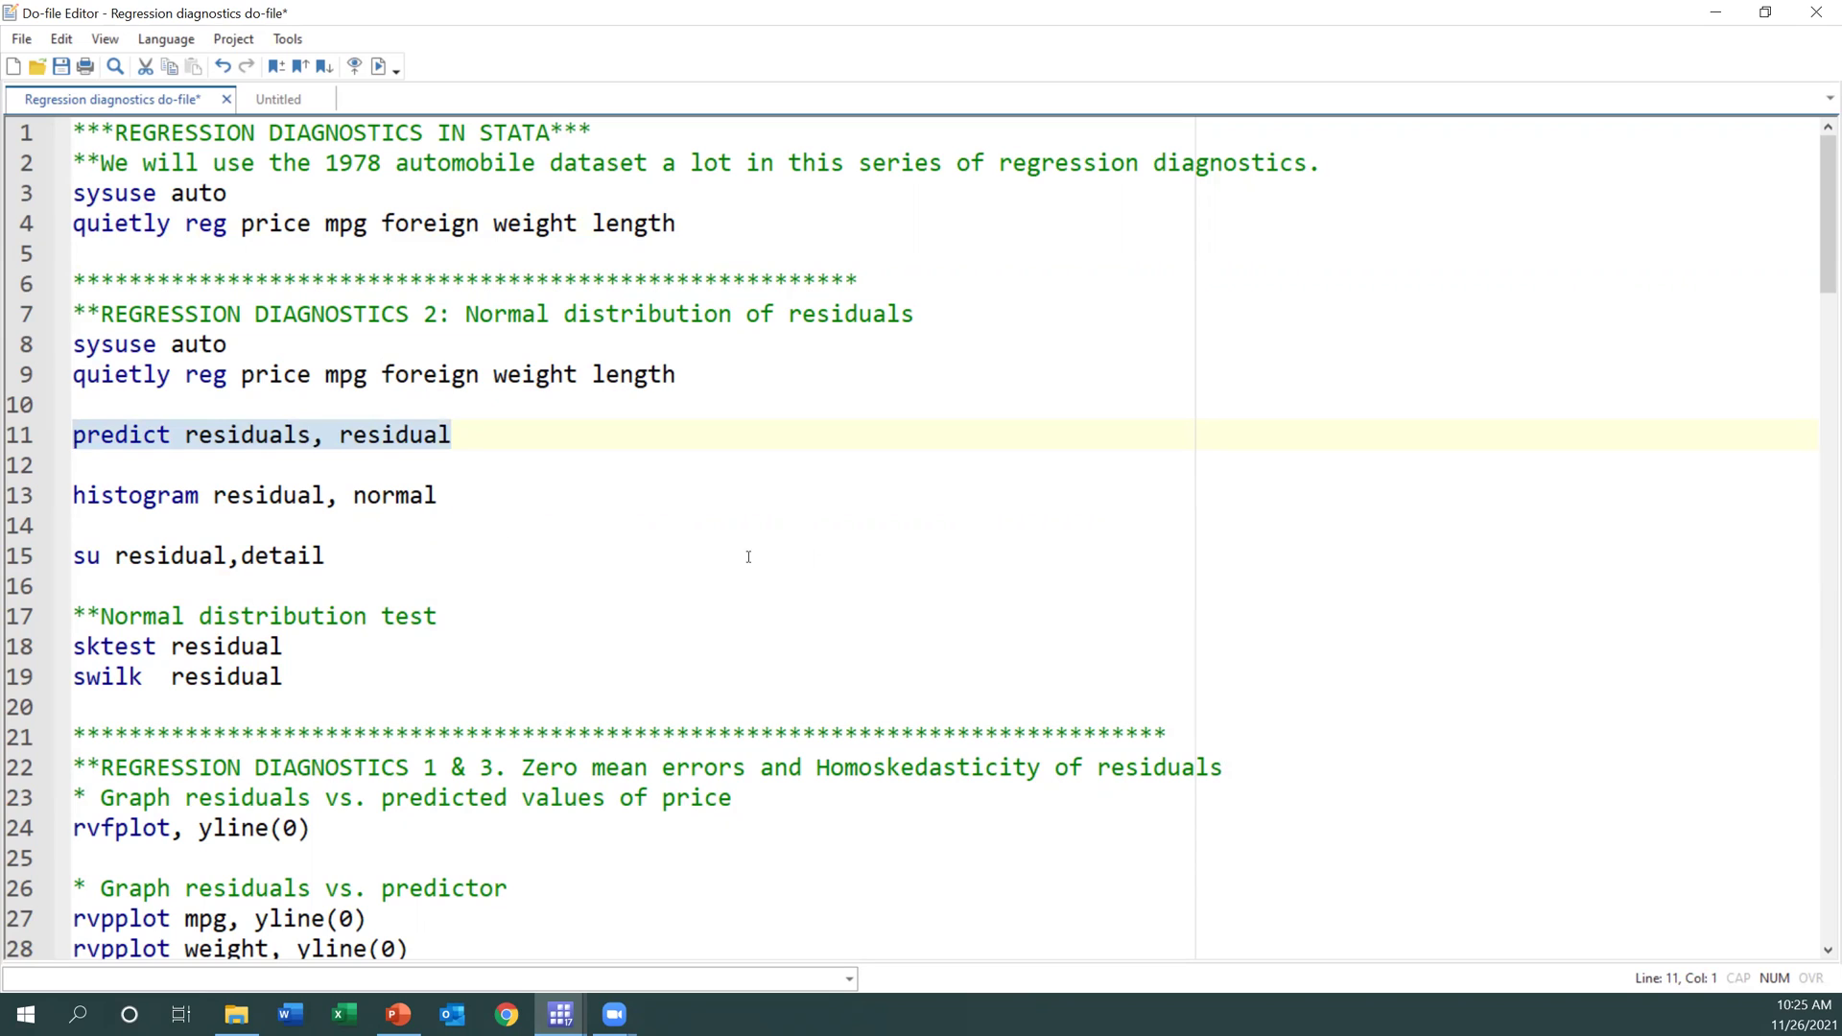
pyautogui.hotkey('ctrl', 'Right')
pyautogui.hotkey('ctrl', 'Right')
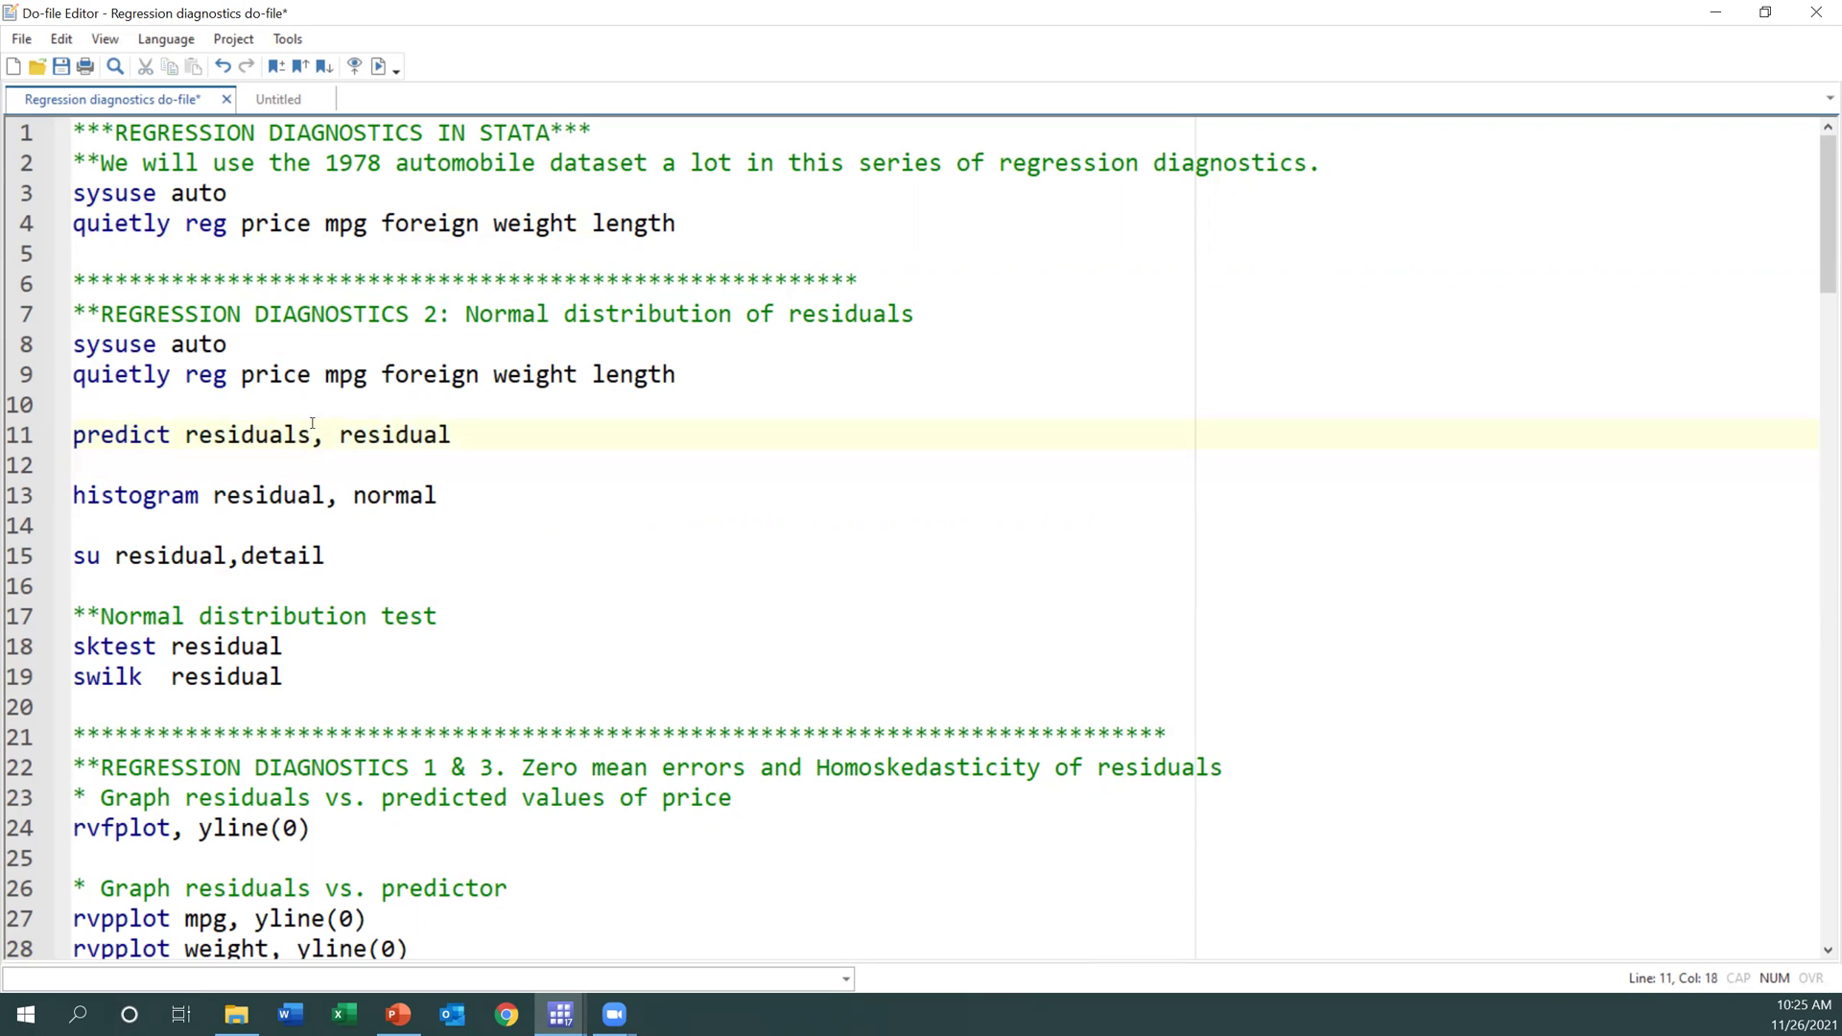
pyautogui.press('BackSpace')
pyautogui.moveTo(465, 434); pyautogui.dragTo(67, 435)
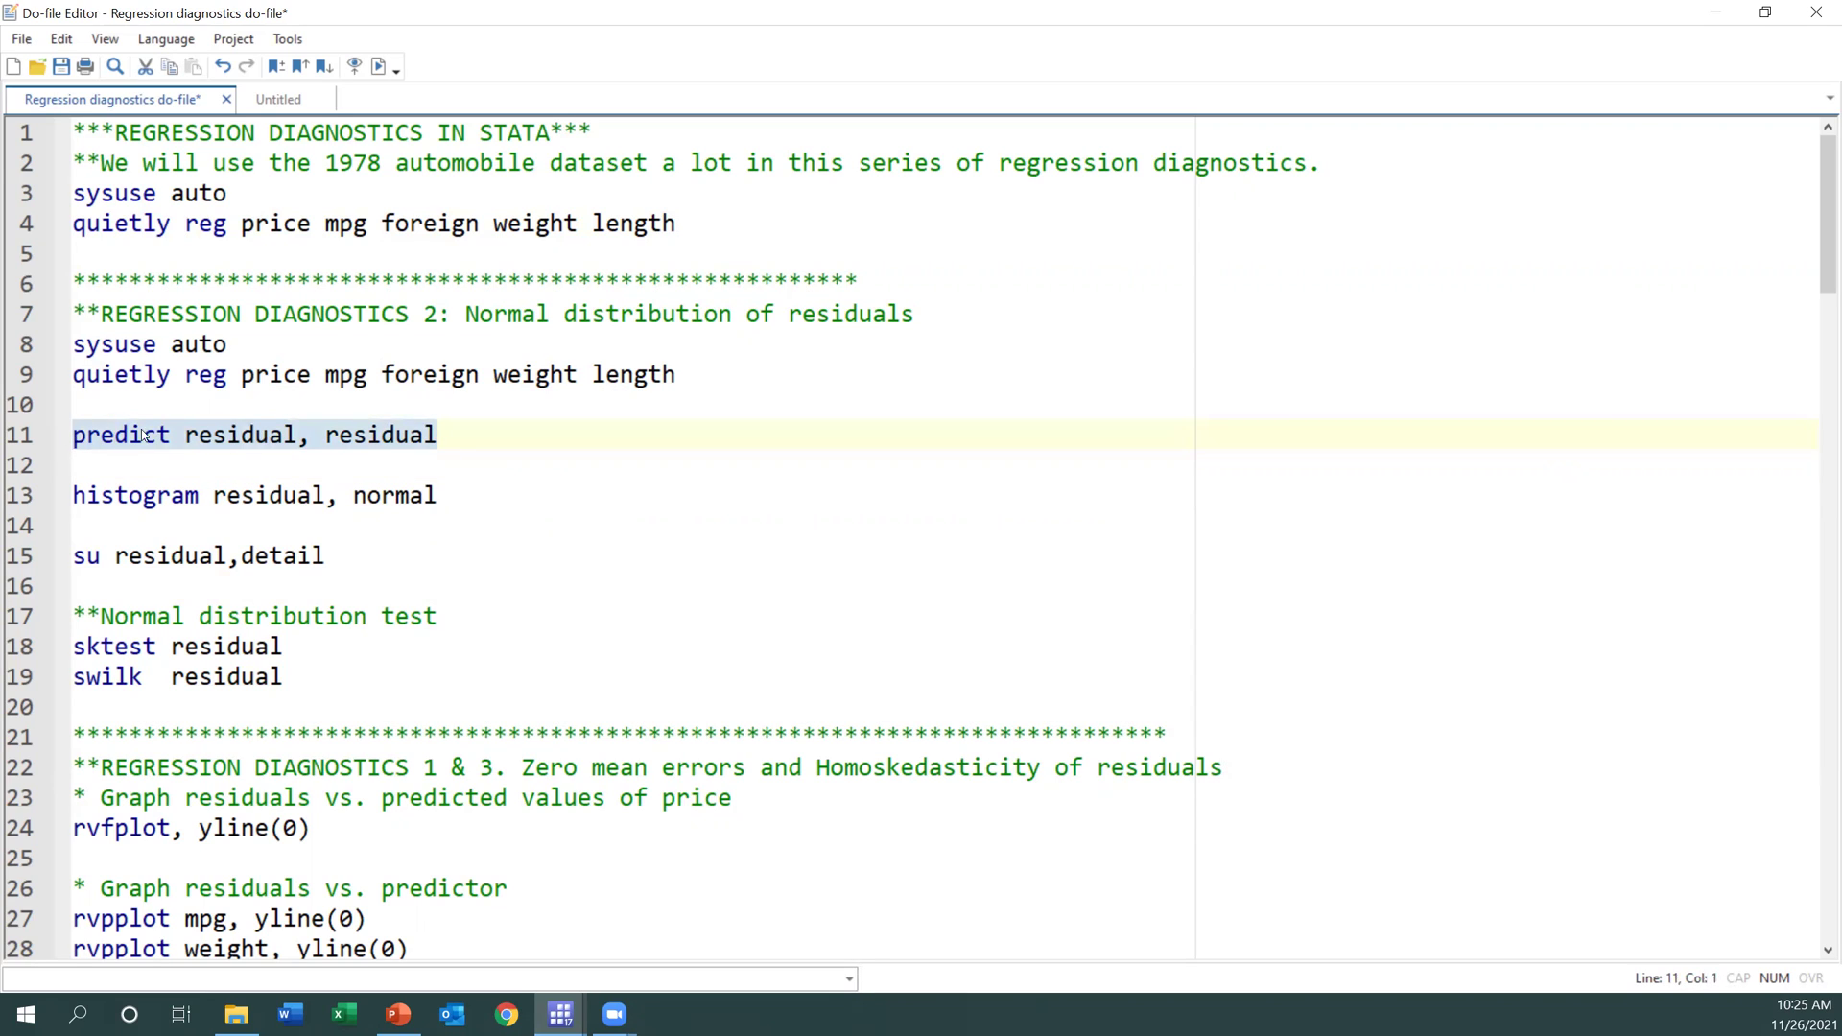
pyautogui.click(379, 66)
# Run 'histogram residual, normal' from line 13
pyautogui.click(453, 494)
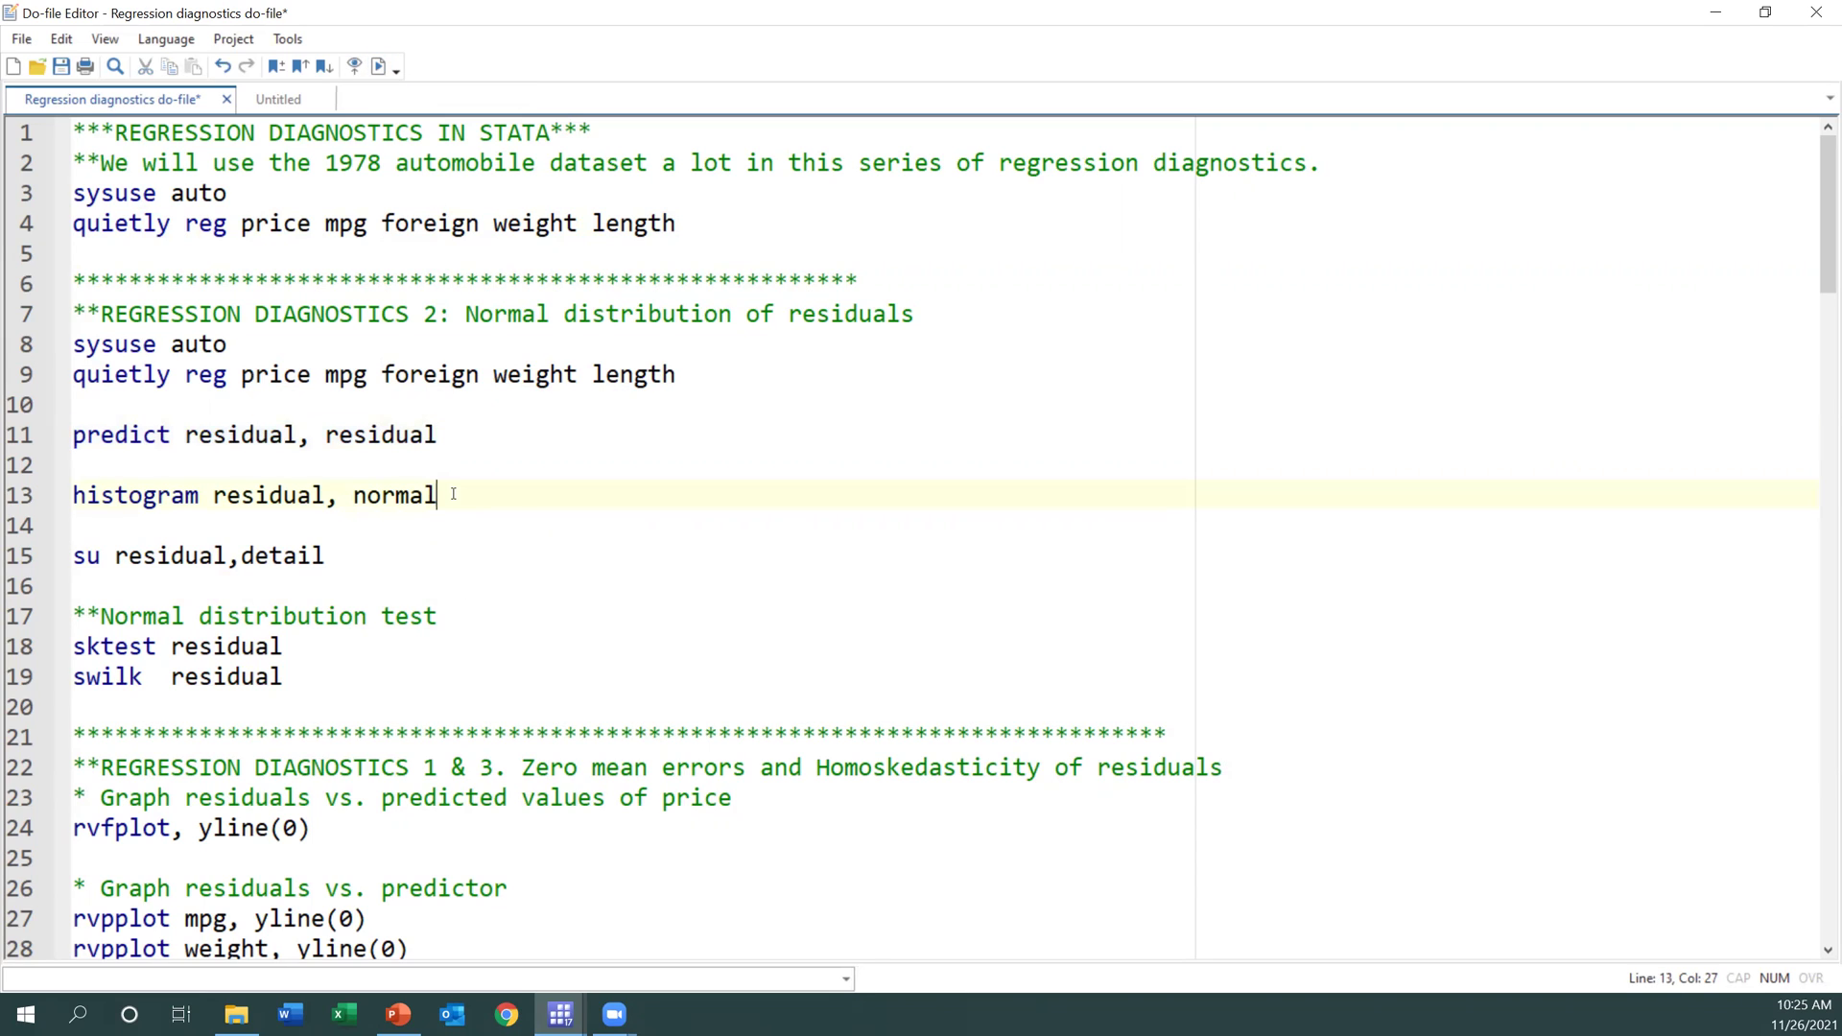
pyautogui.moveTo(453, 494); pyautogui.dragTo(72, 495)
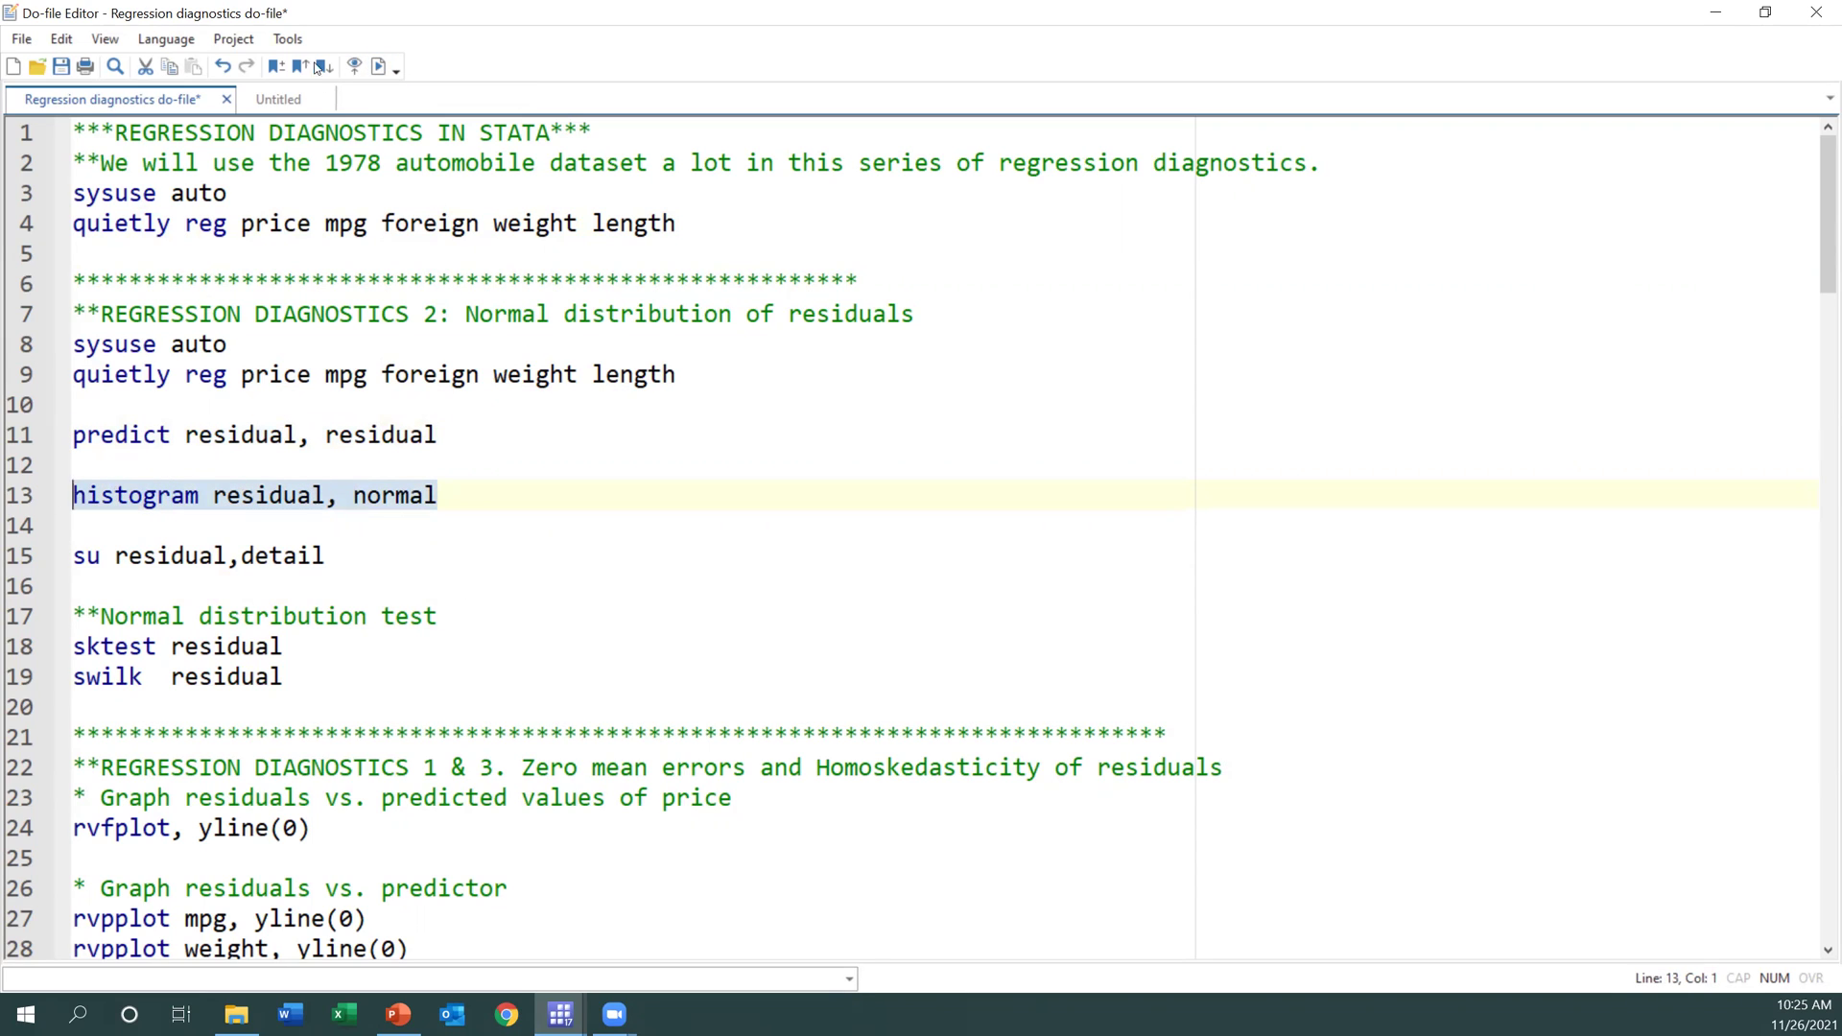
pyautogui.click(377, 66)
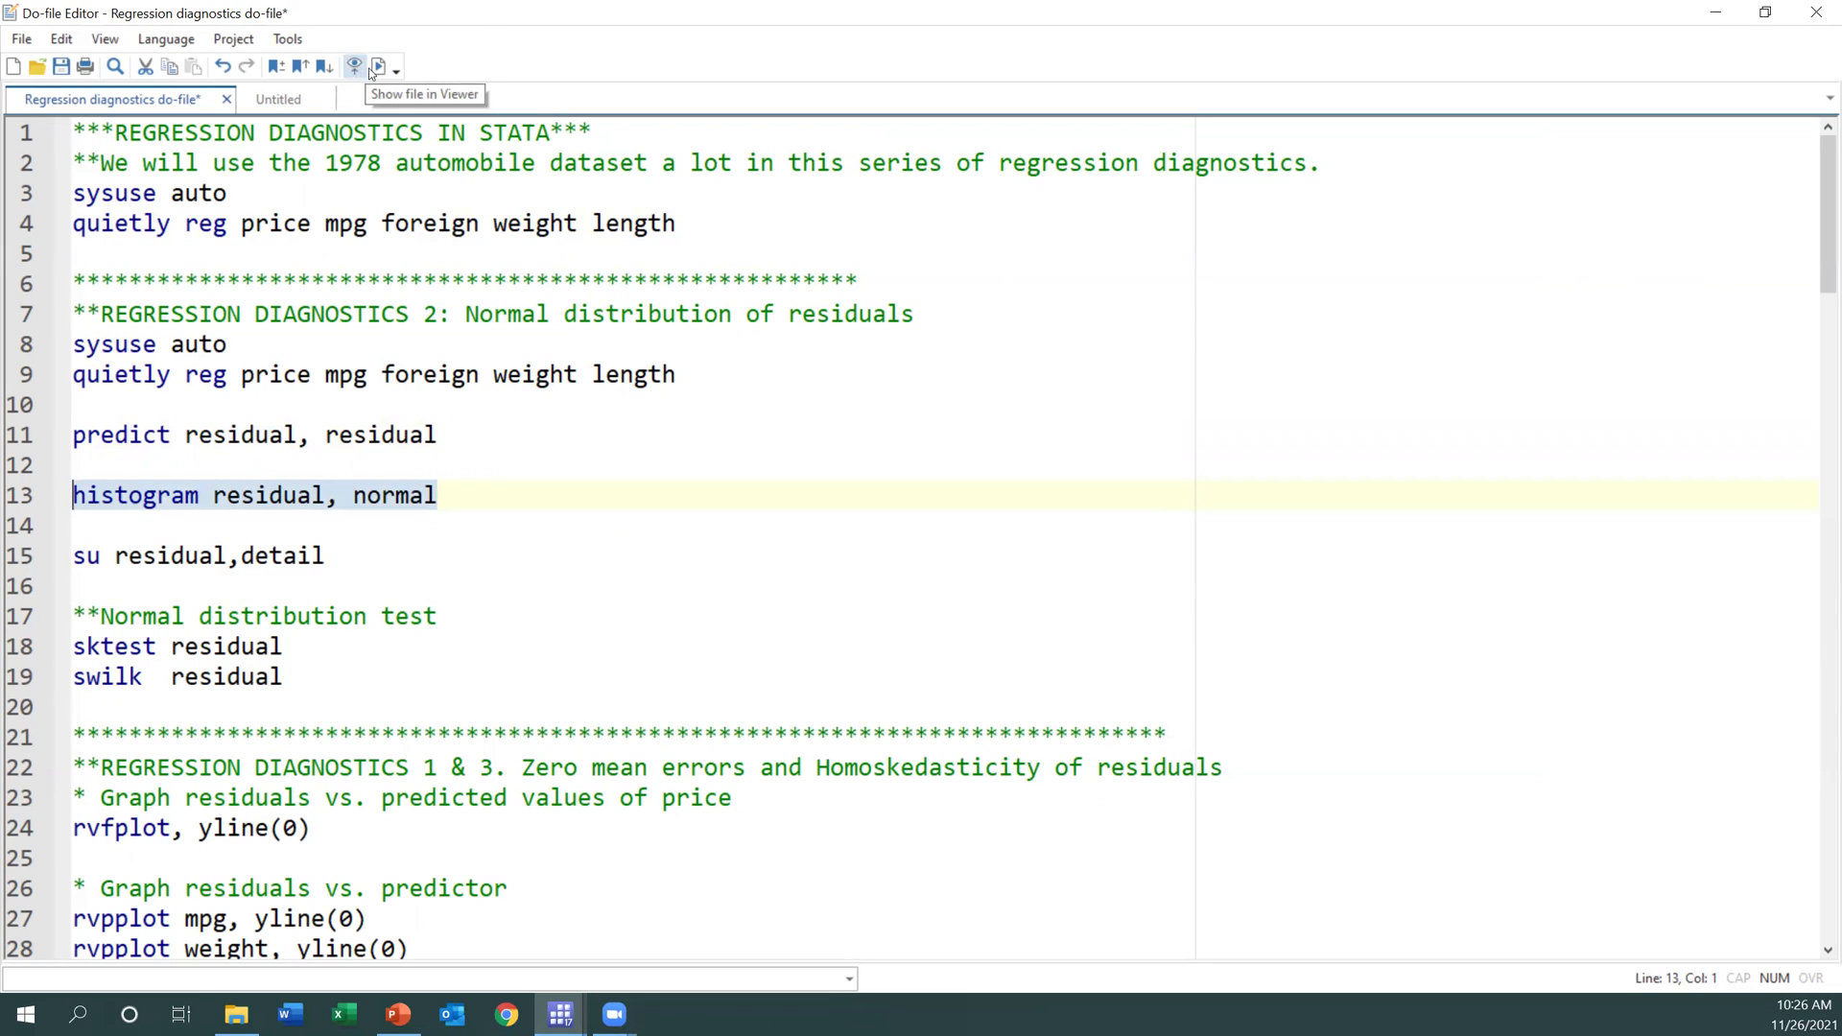
pyautogui.click(378, 67)
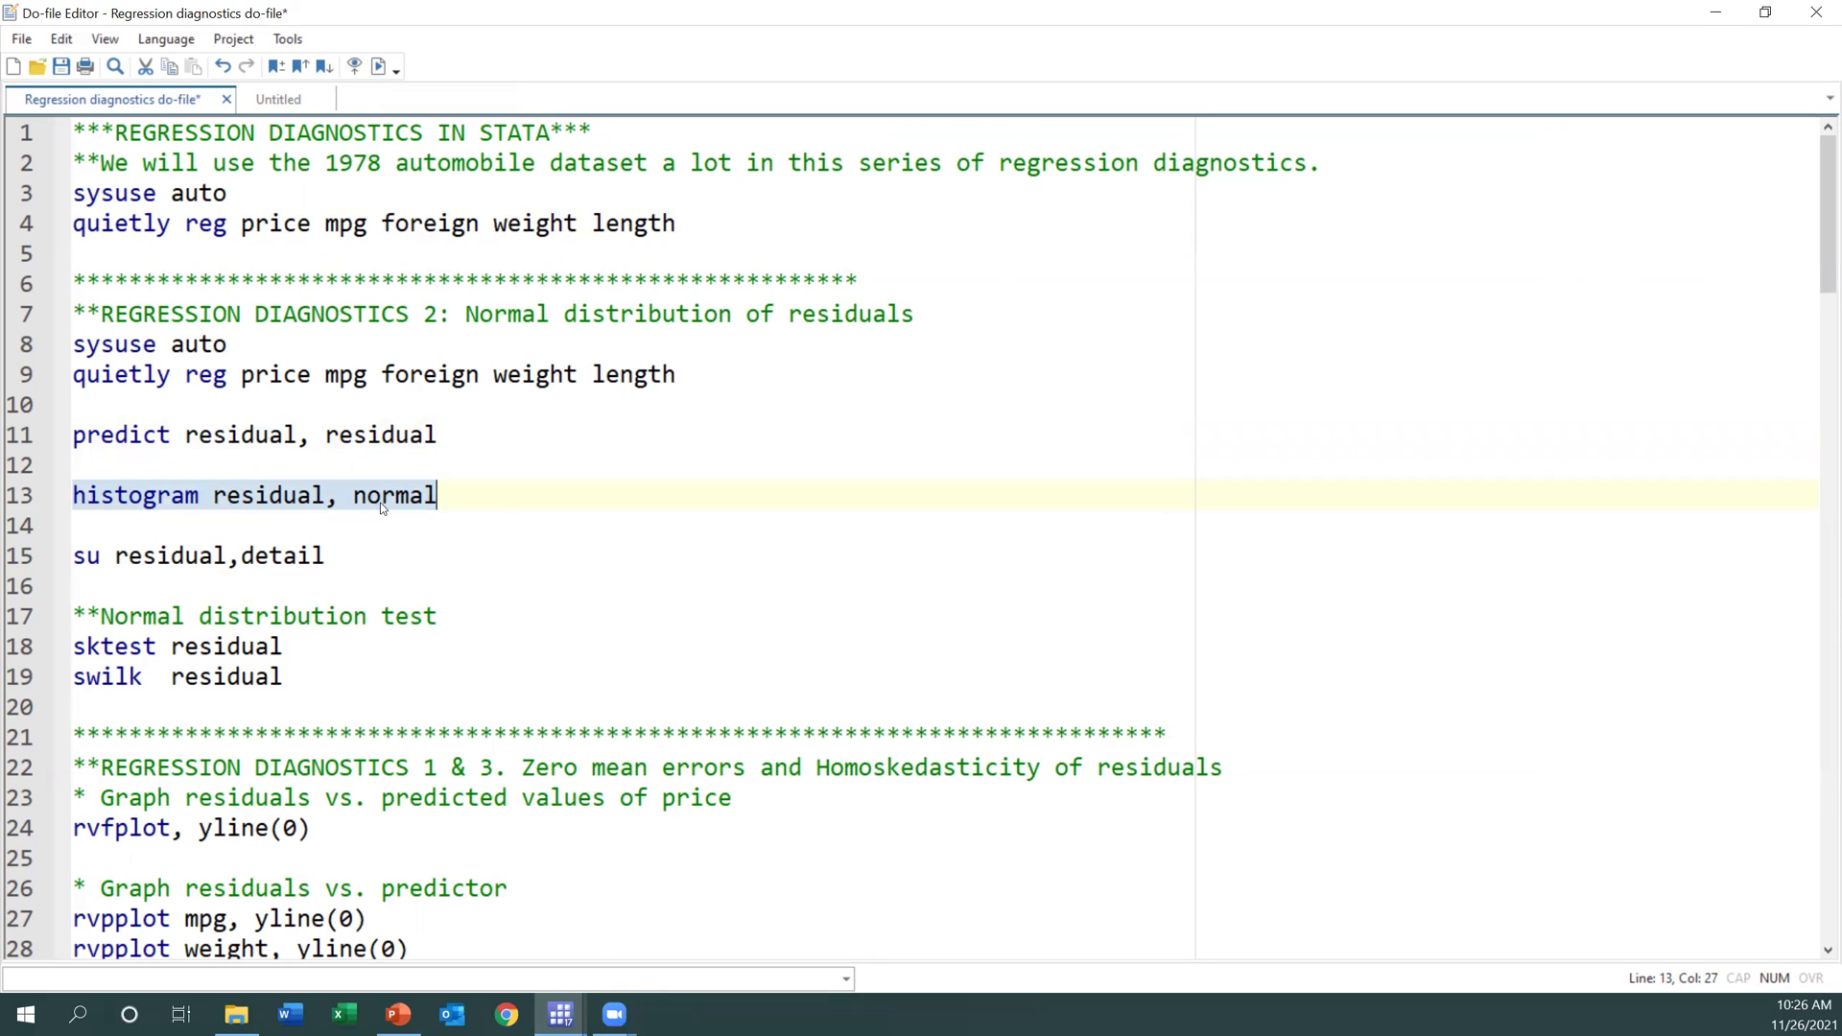
pyautogui.click(560, 1014)
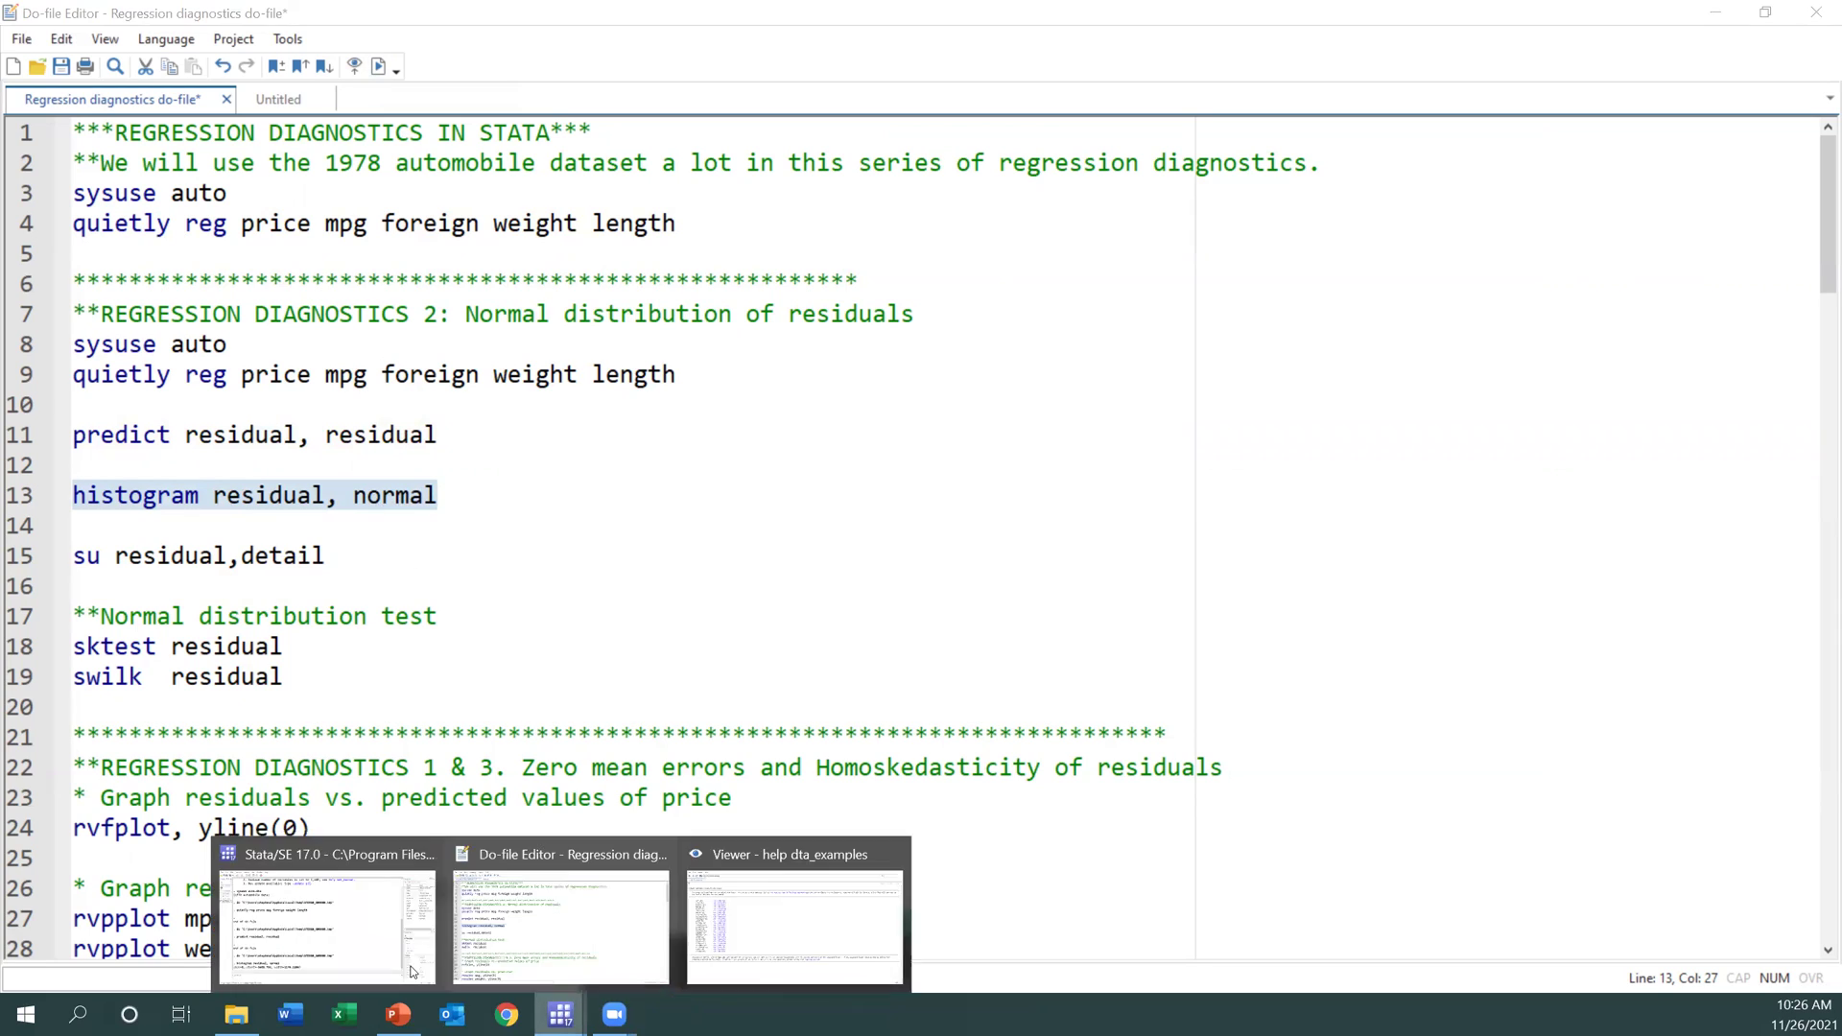
# Show the Graph window with the residual histogram and its overlaid normal density curve
pyautogui.click(350, 950)
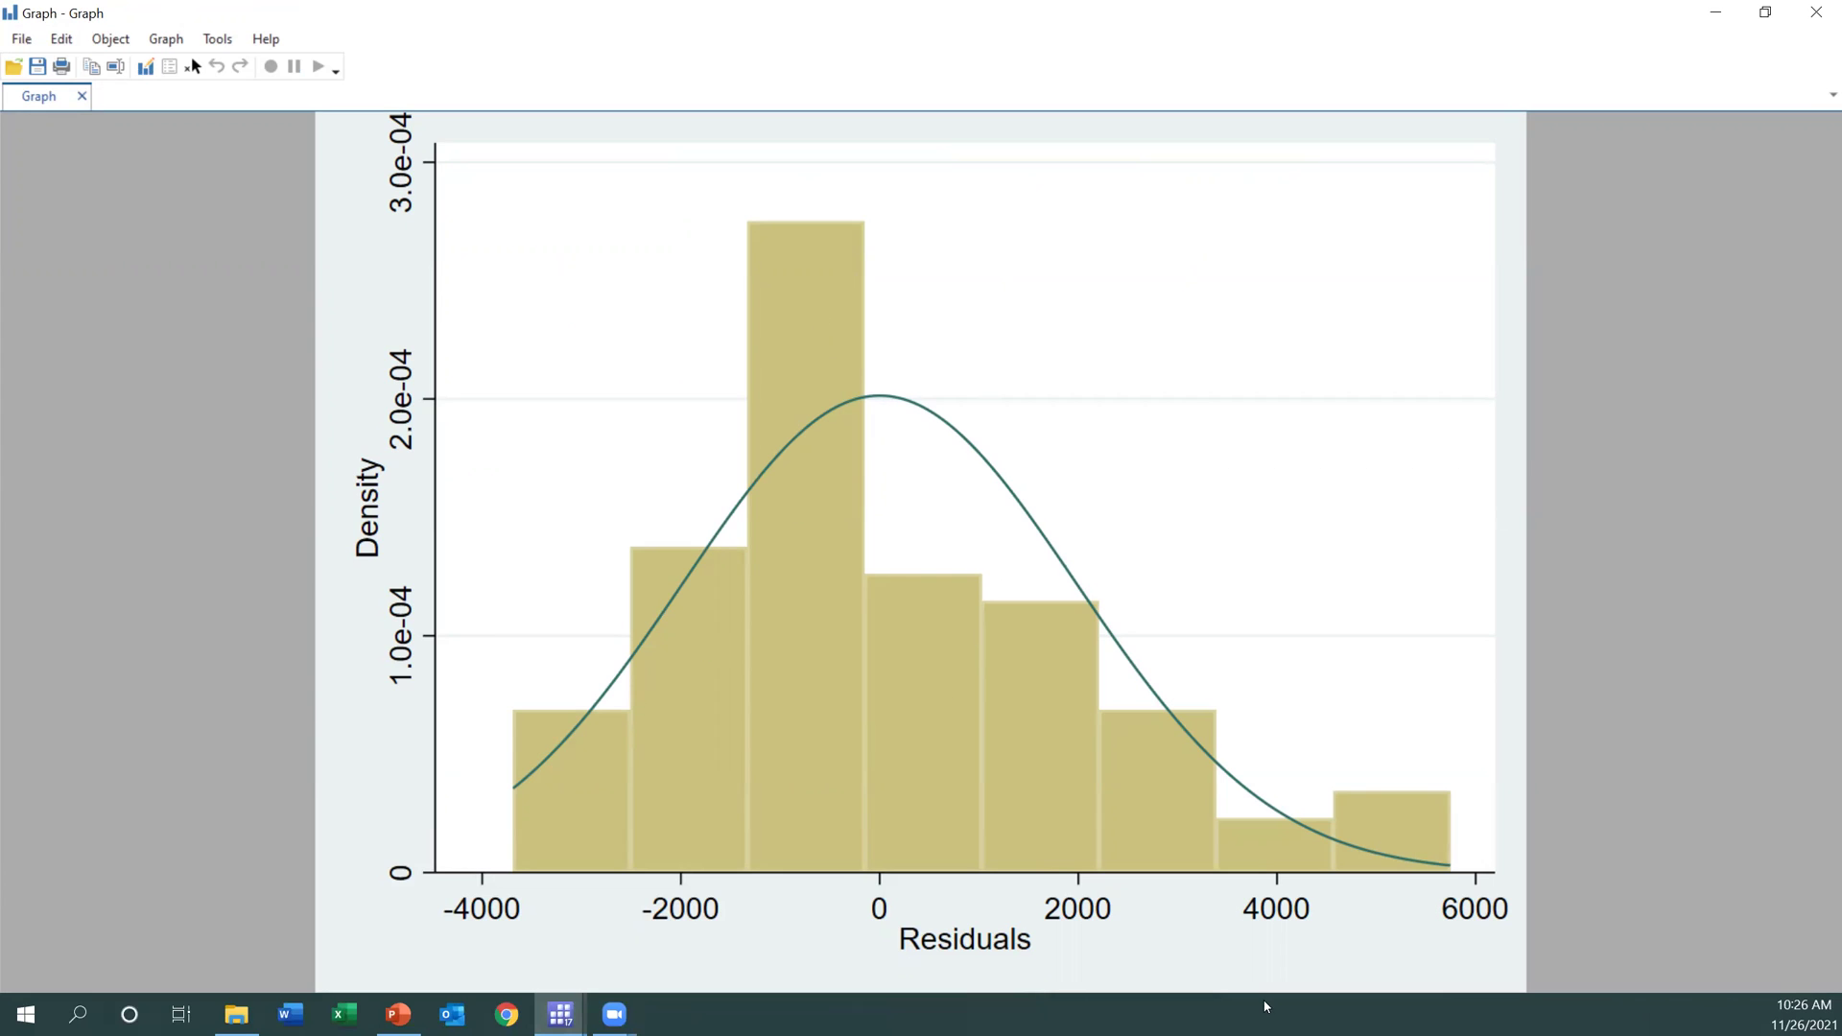
pyautogui.click(561, 1015)
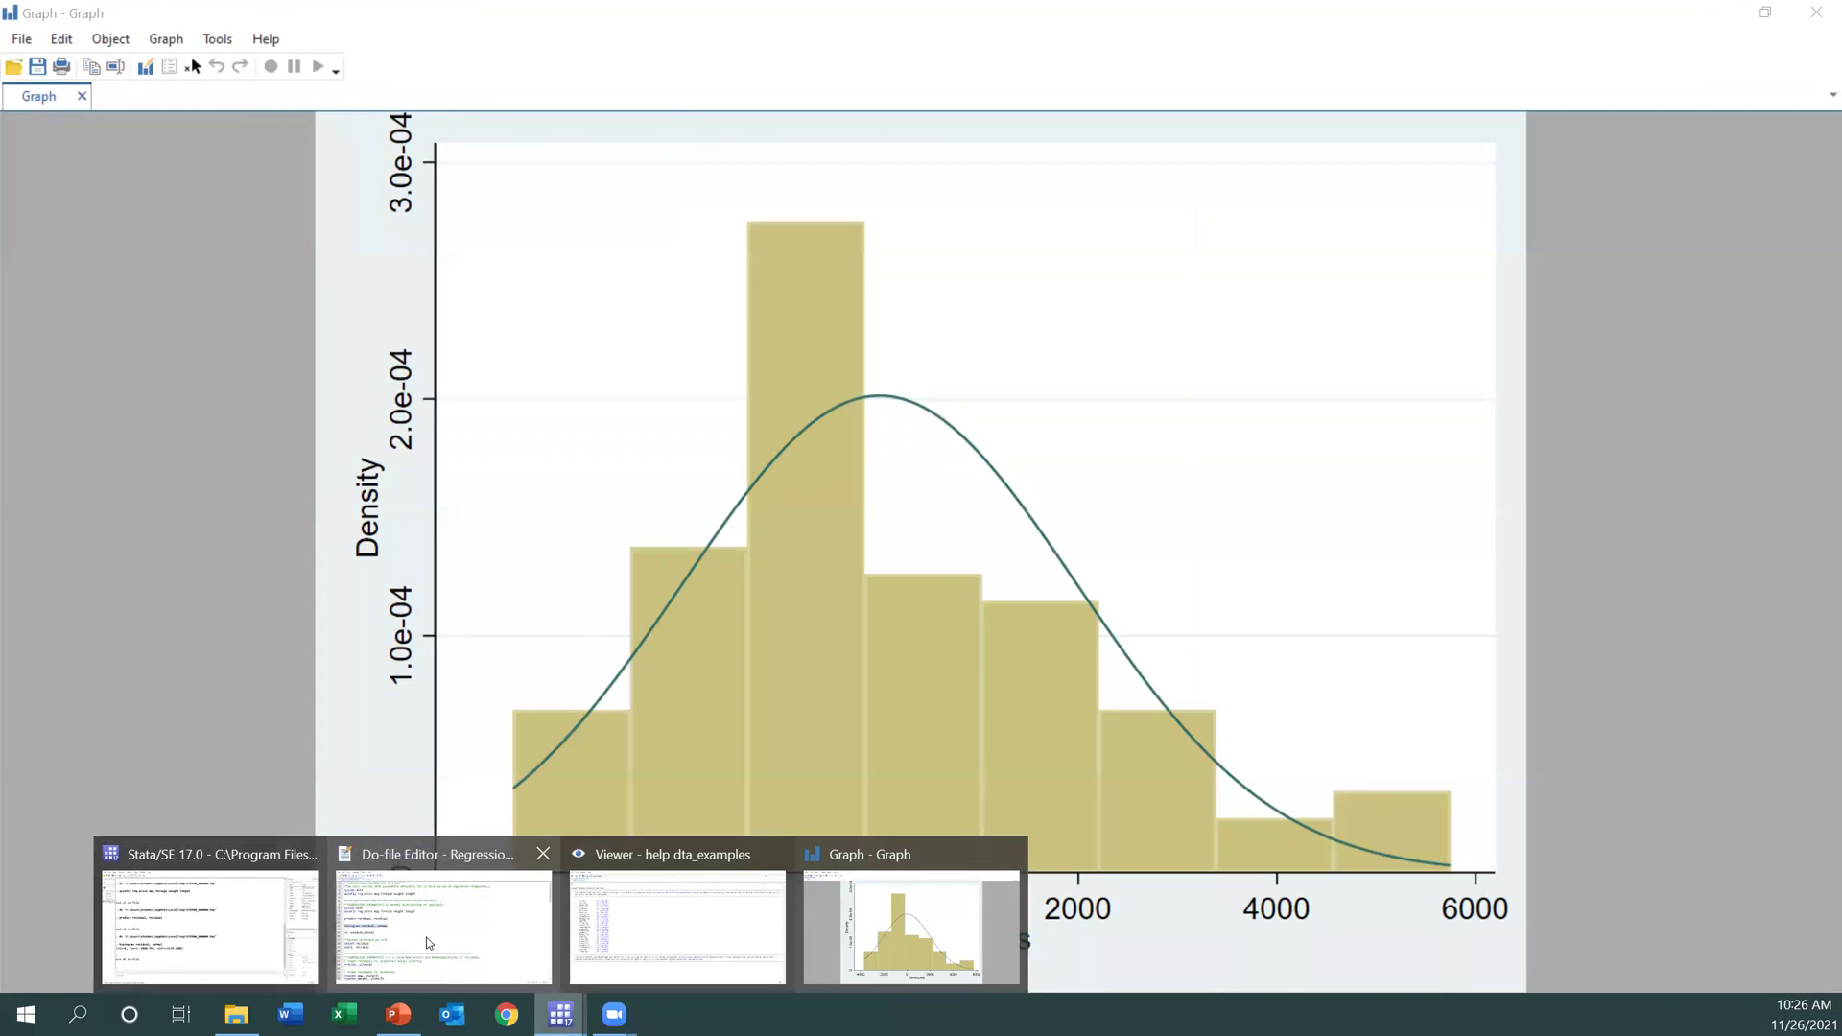
# Run 'su residual,detail' from line 15 and view its output in the Results window
pyautogui.click(428, 943)
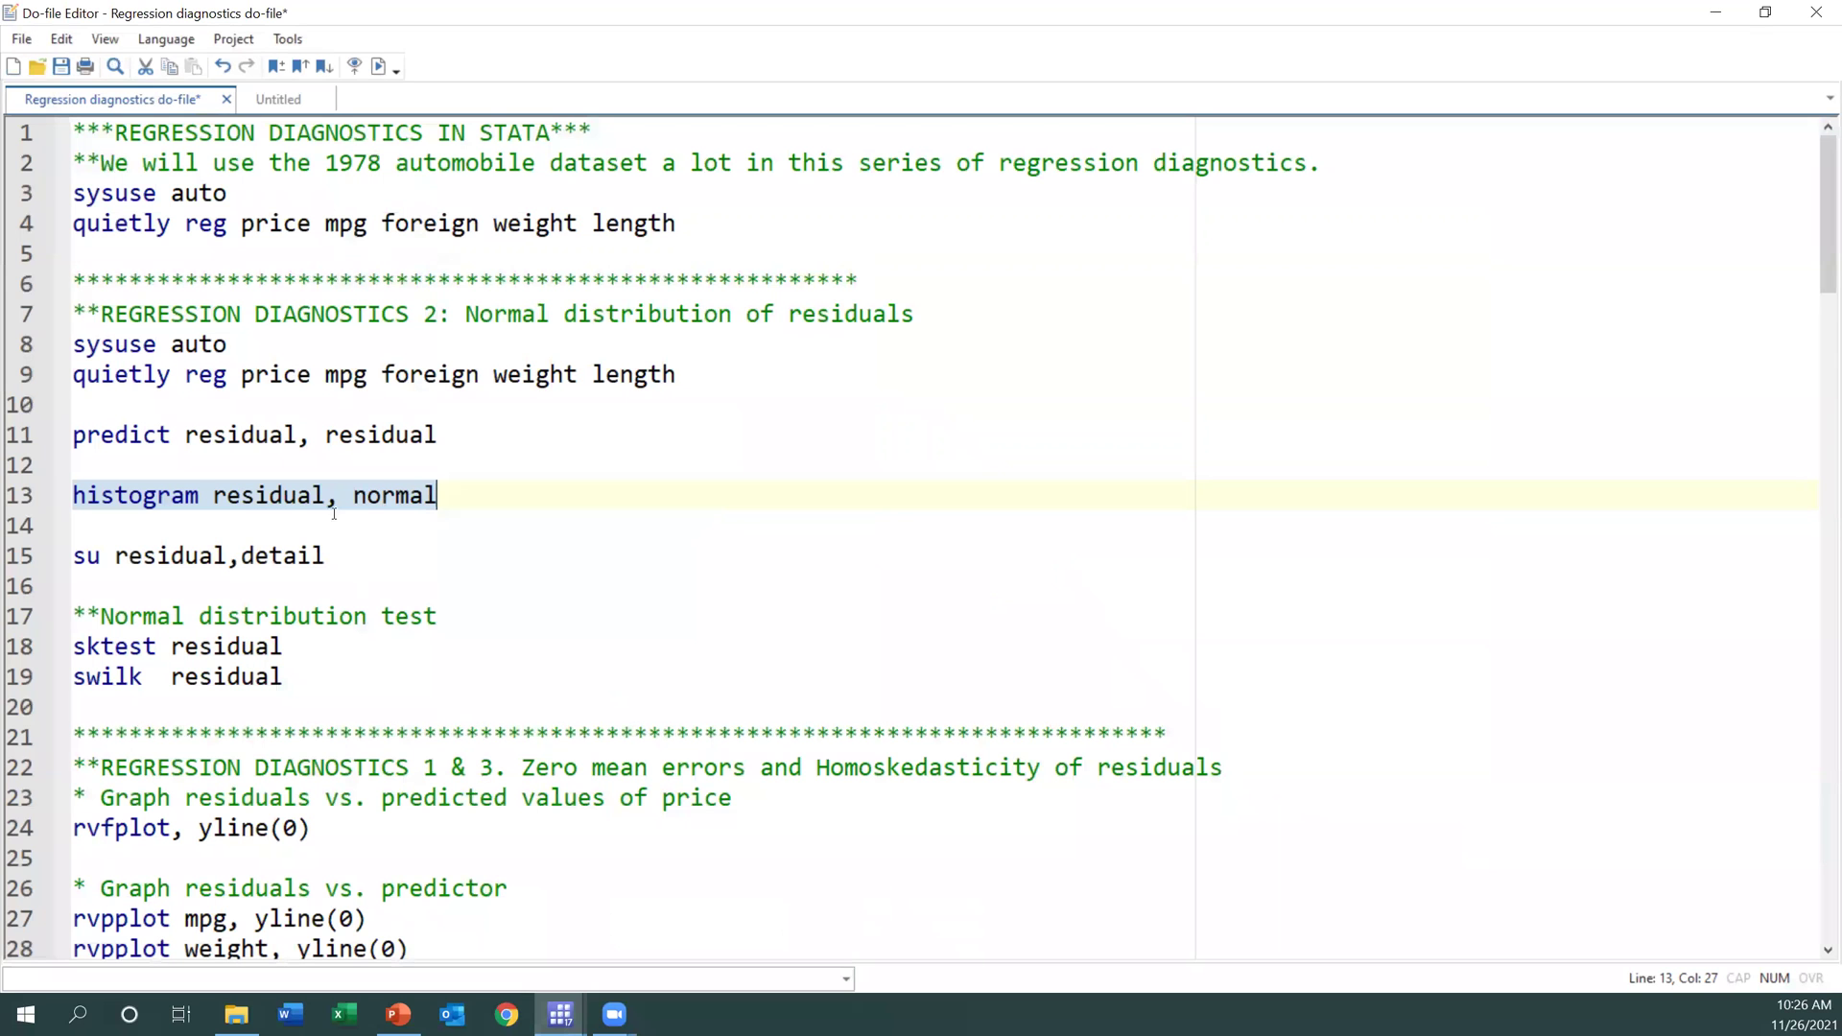
pyautogui.click(102, 562)
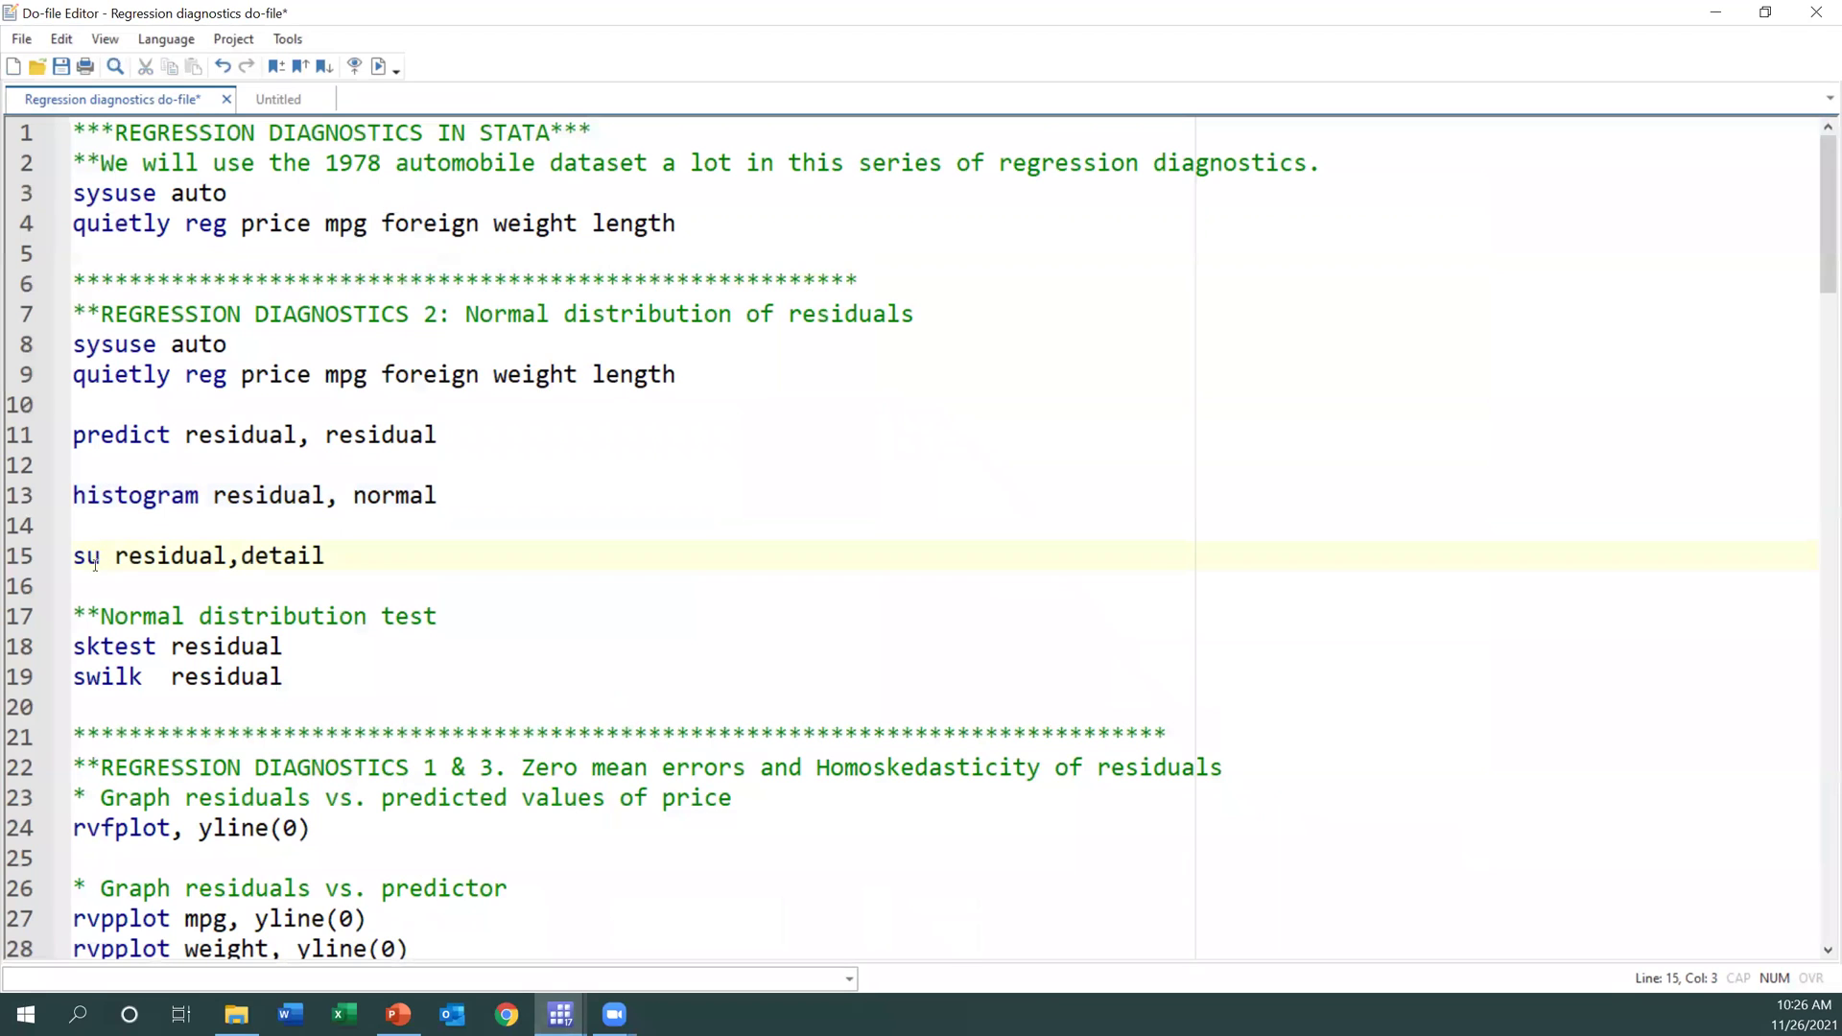
pyautogui.moveTo(329, 556); pyautogui.dragTo(76, 556)
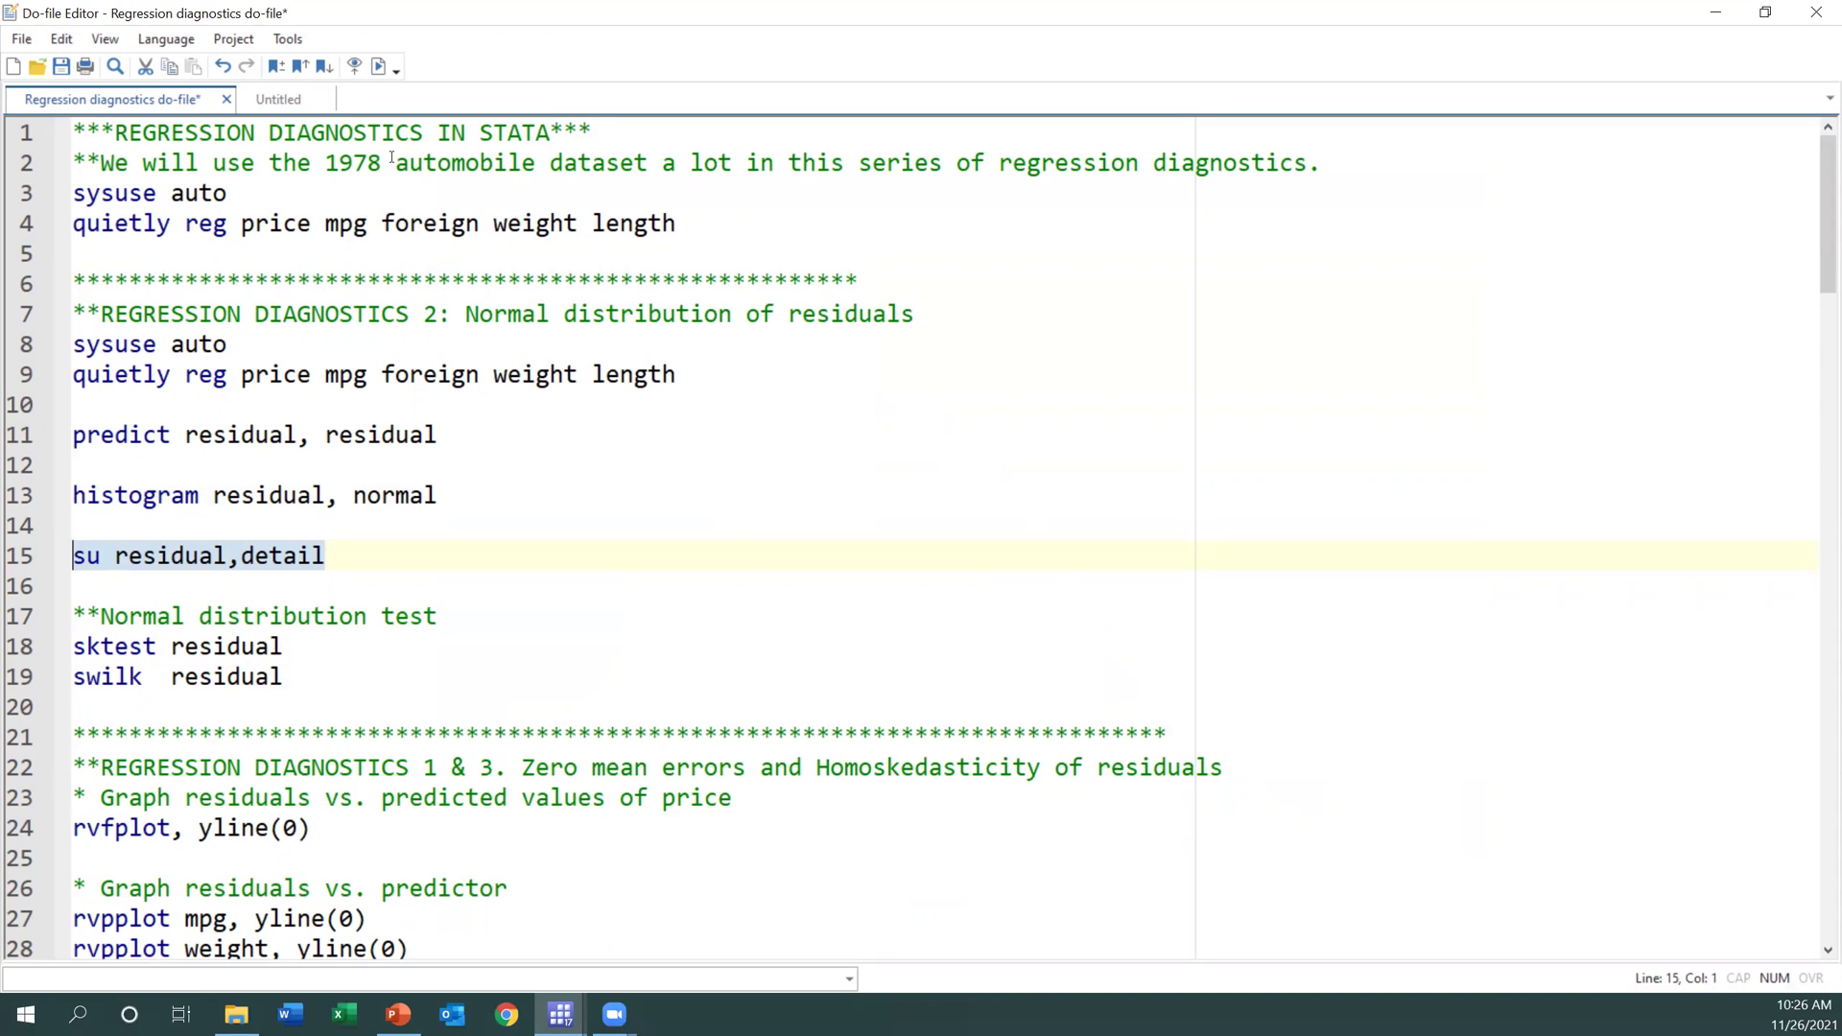
pyautogui.click(379, 66)
pyautogui.click(560, 1014)
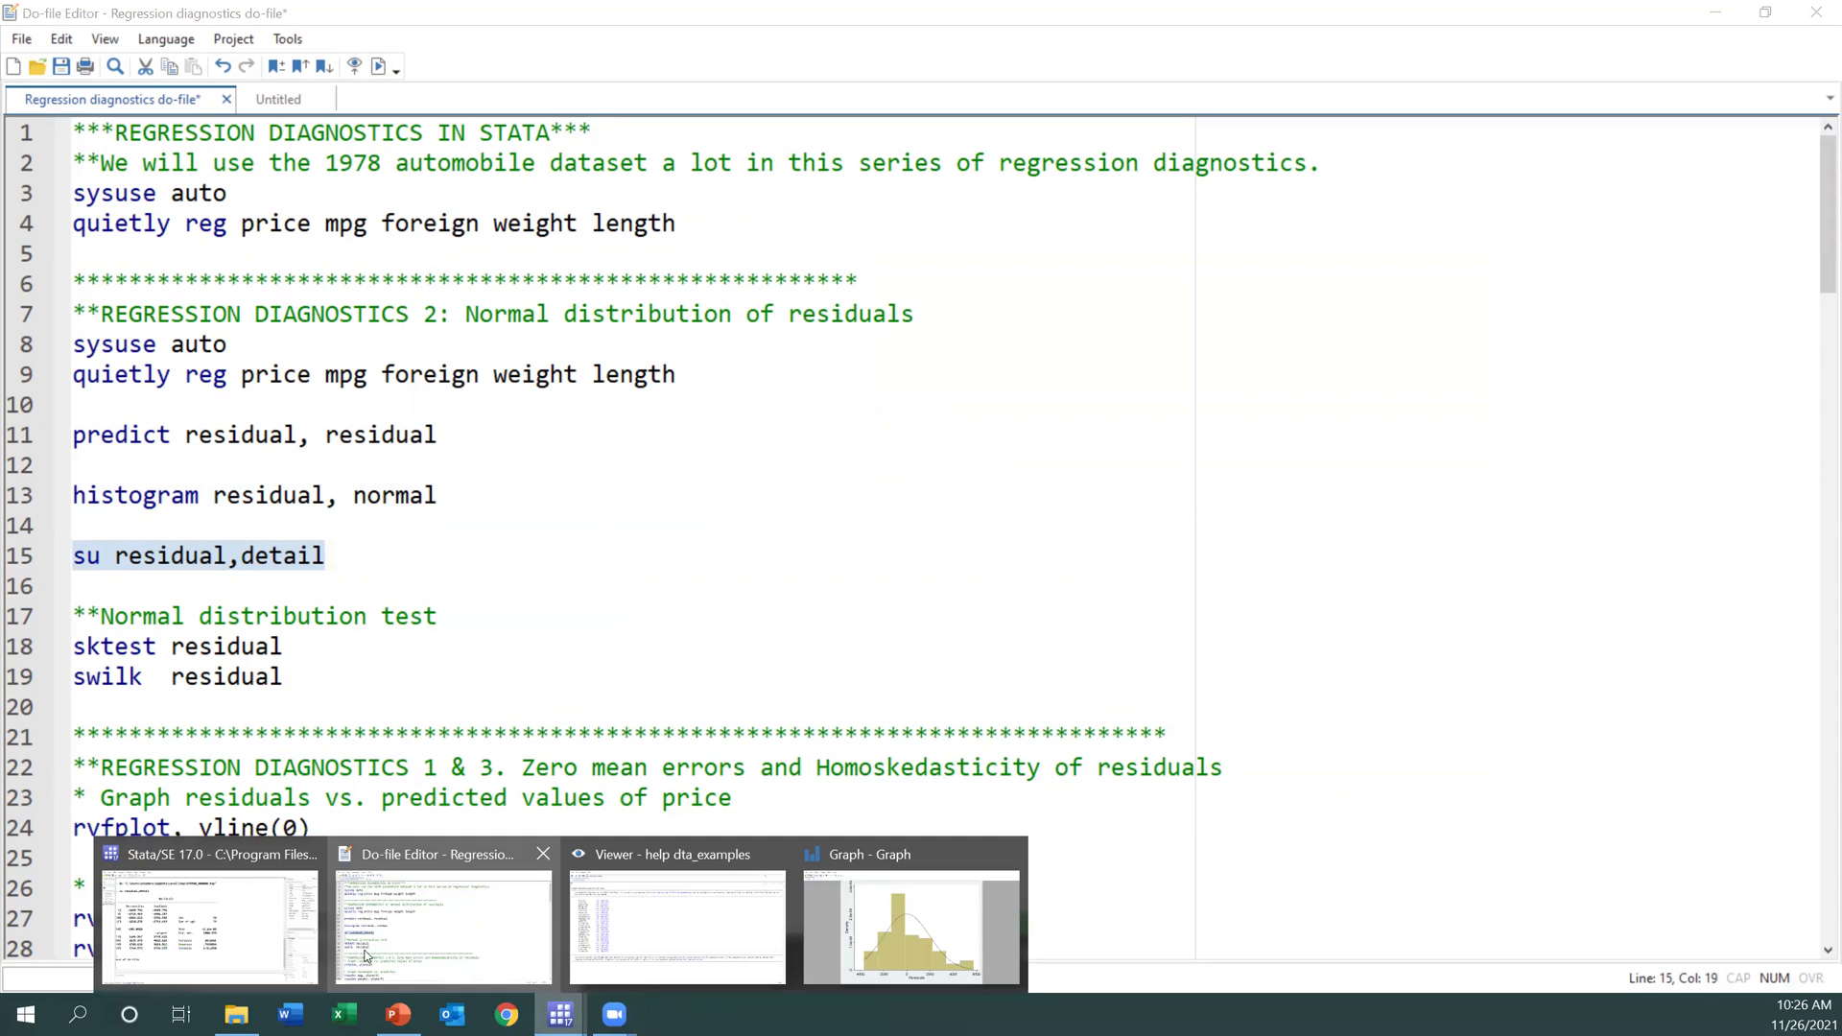
pyautogui.click(261, 945)
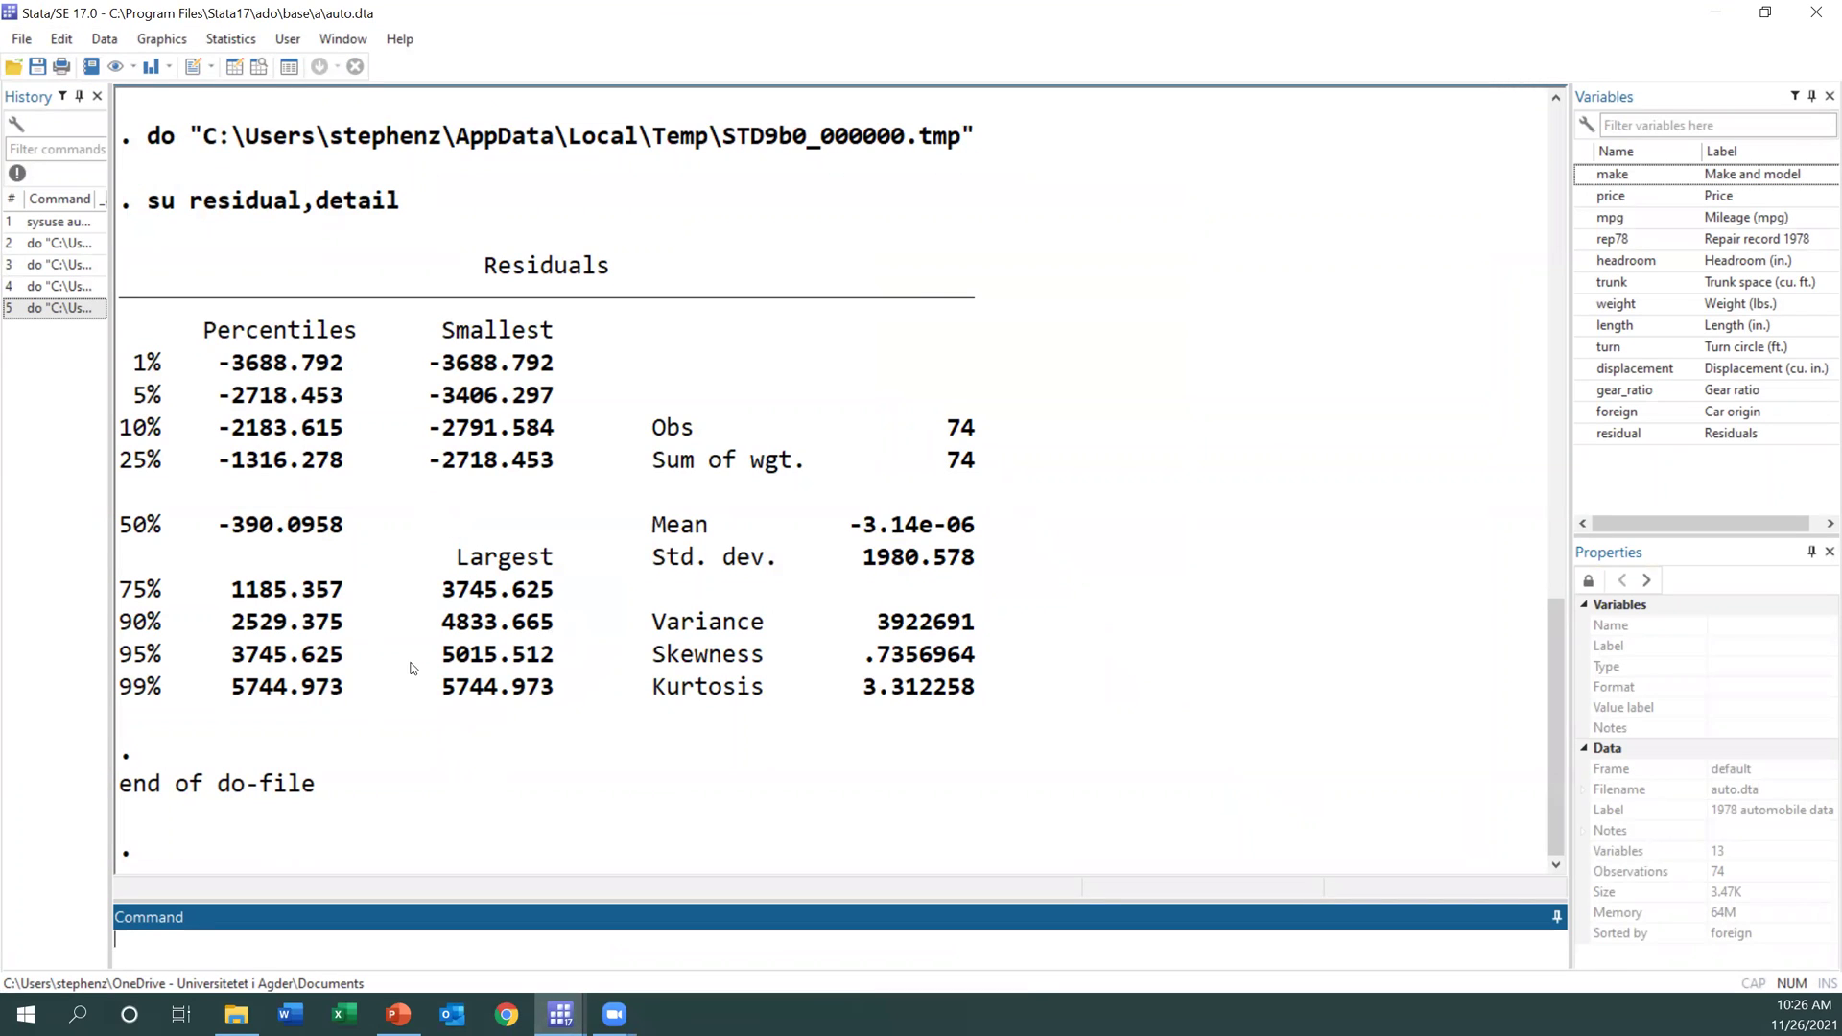
# Review the median residual -390.0958 and skewness .7356964 in the summary results
pyautogui.moveTo(123, 531); pyautogui.dragTo(356, 530)
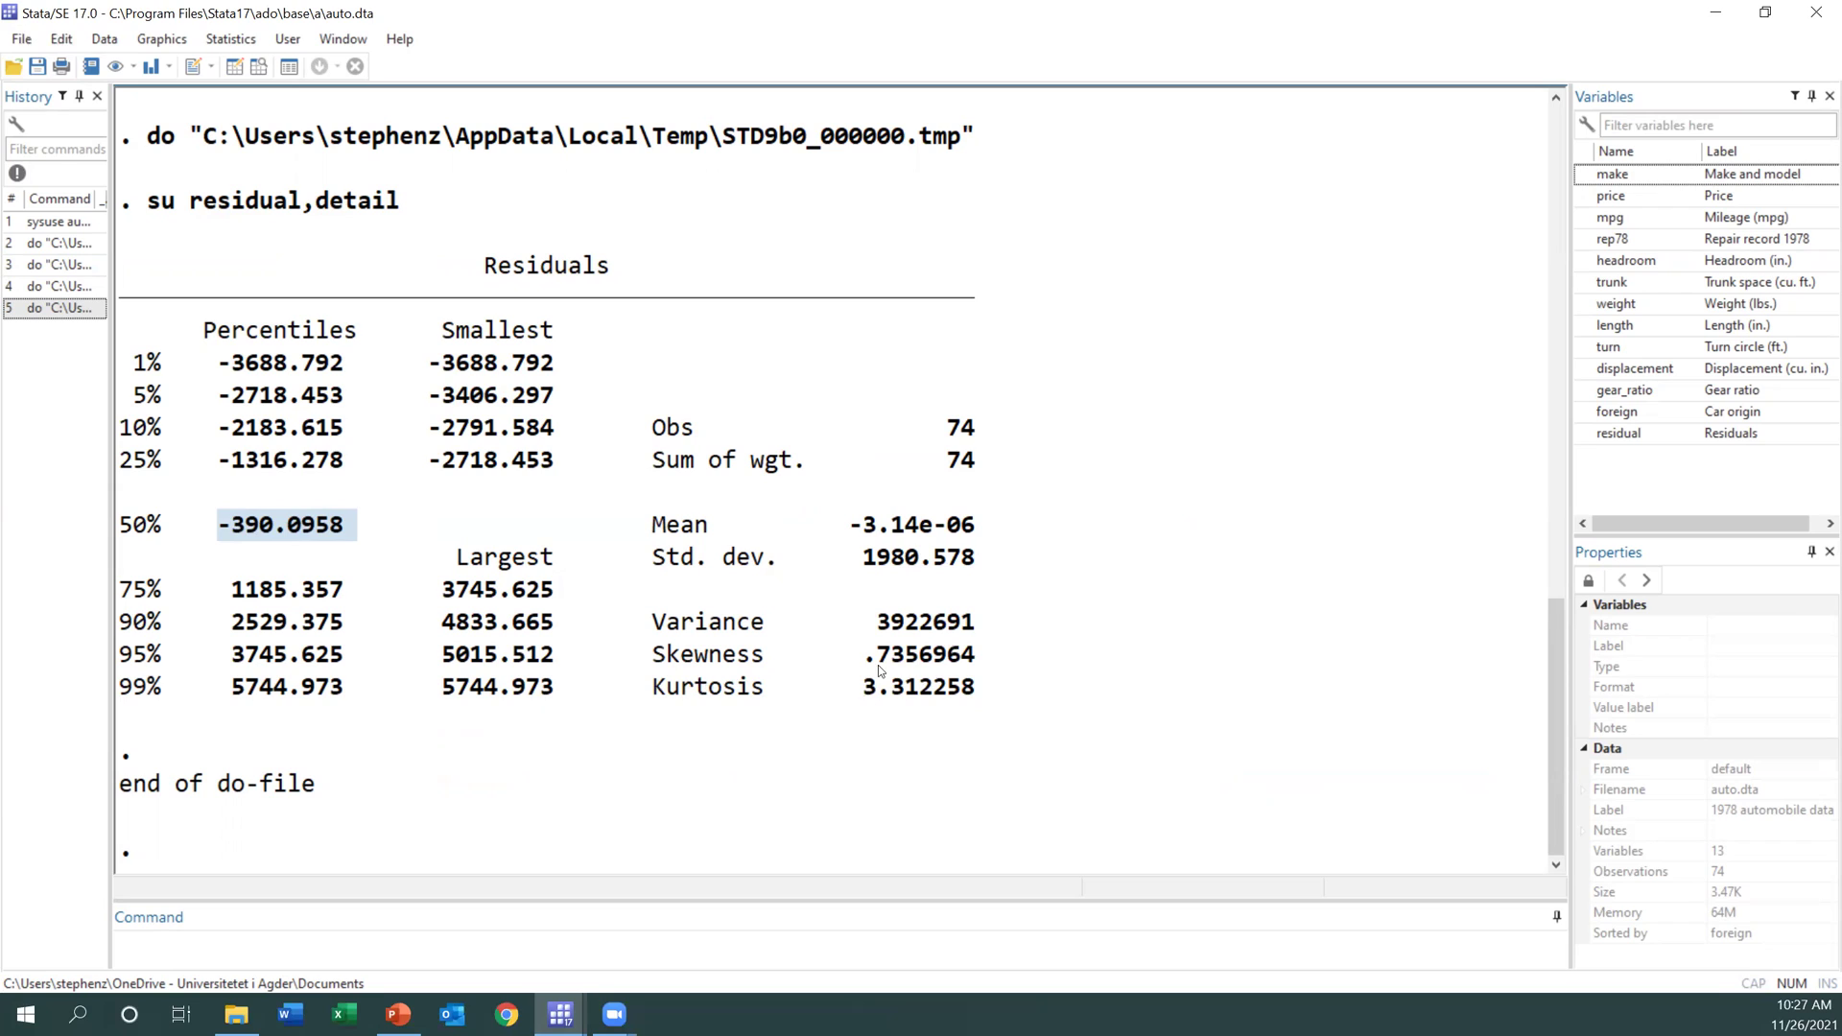
pyautogui.moveTo(863, 660); pyautogui.dragTo(976, 658)
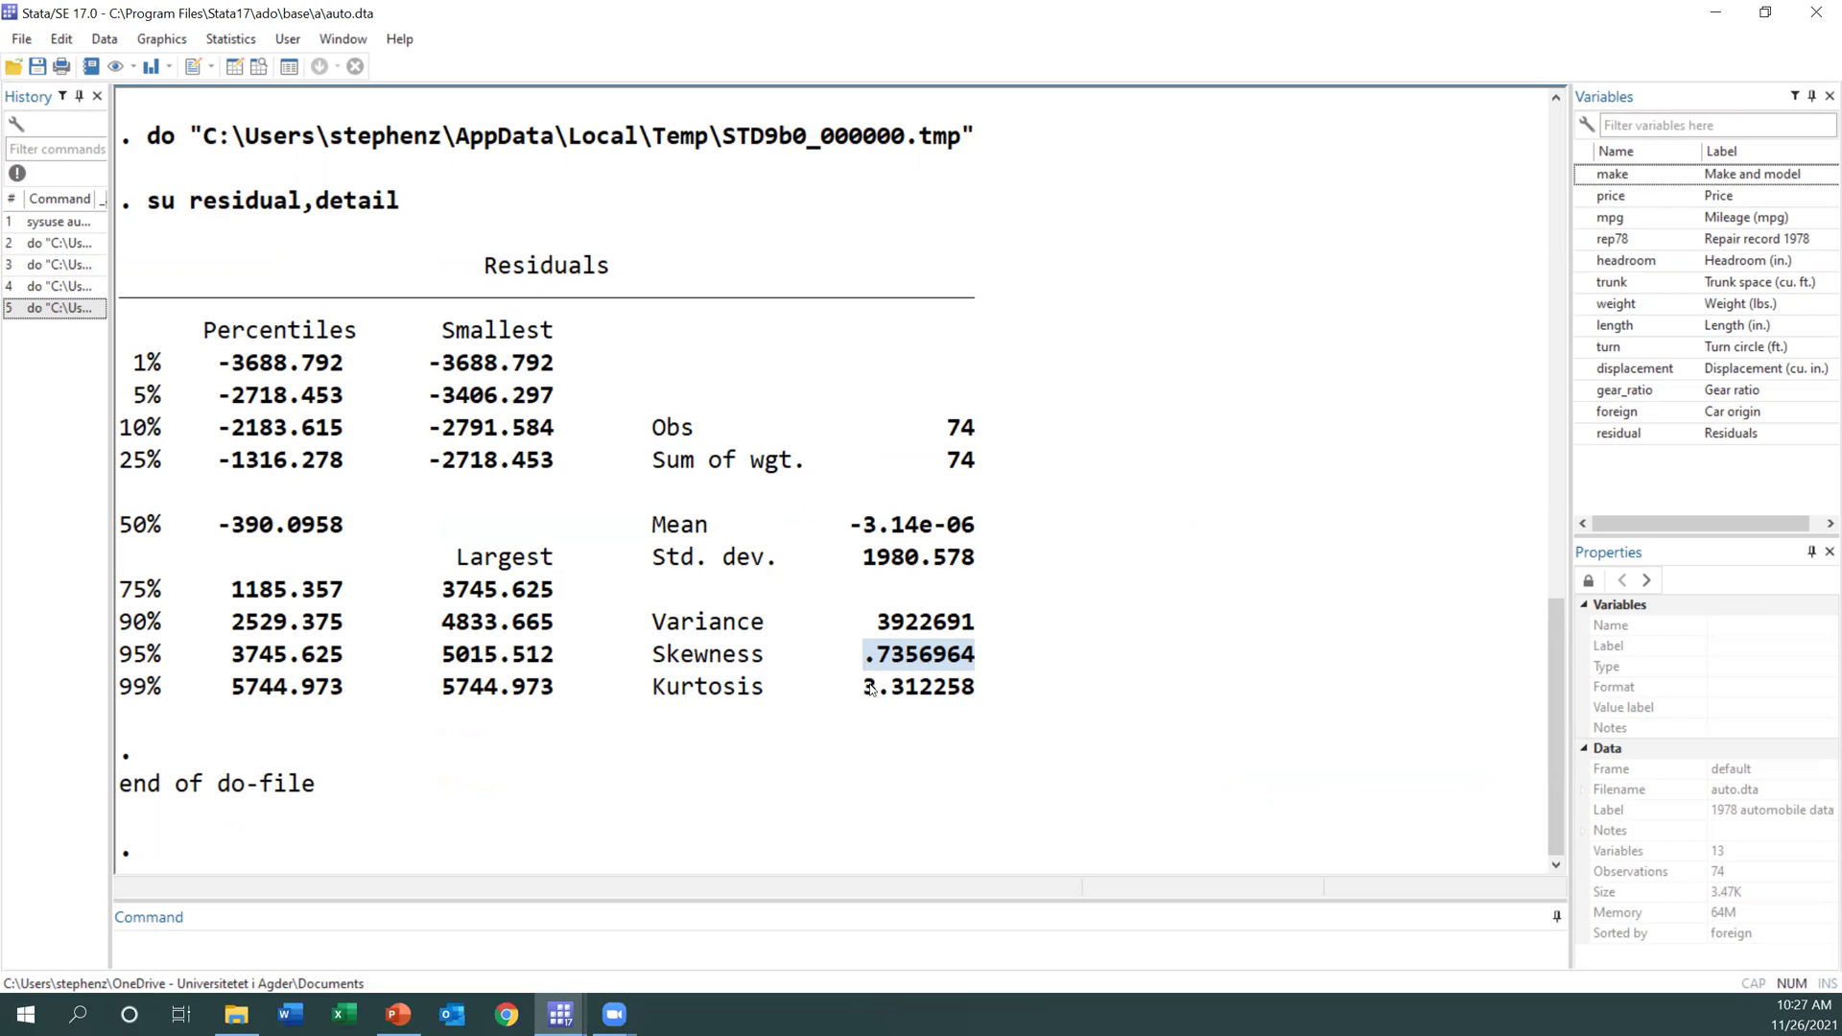
pyautogui.click(1005, 823)
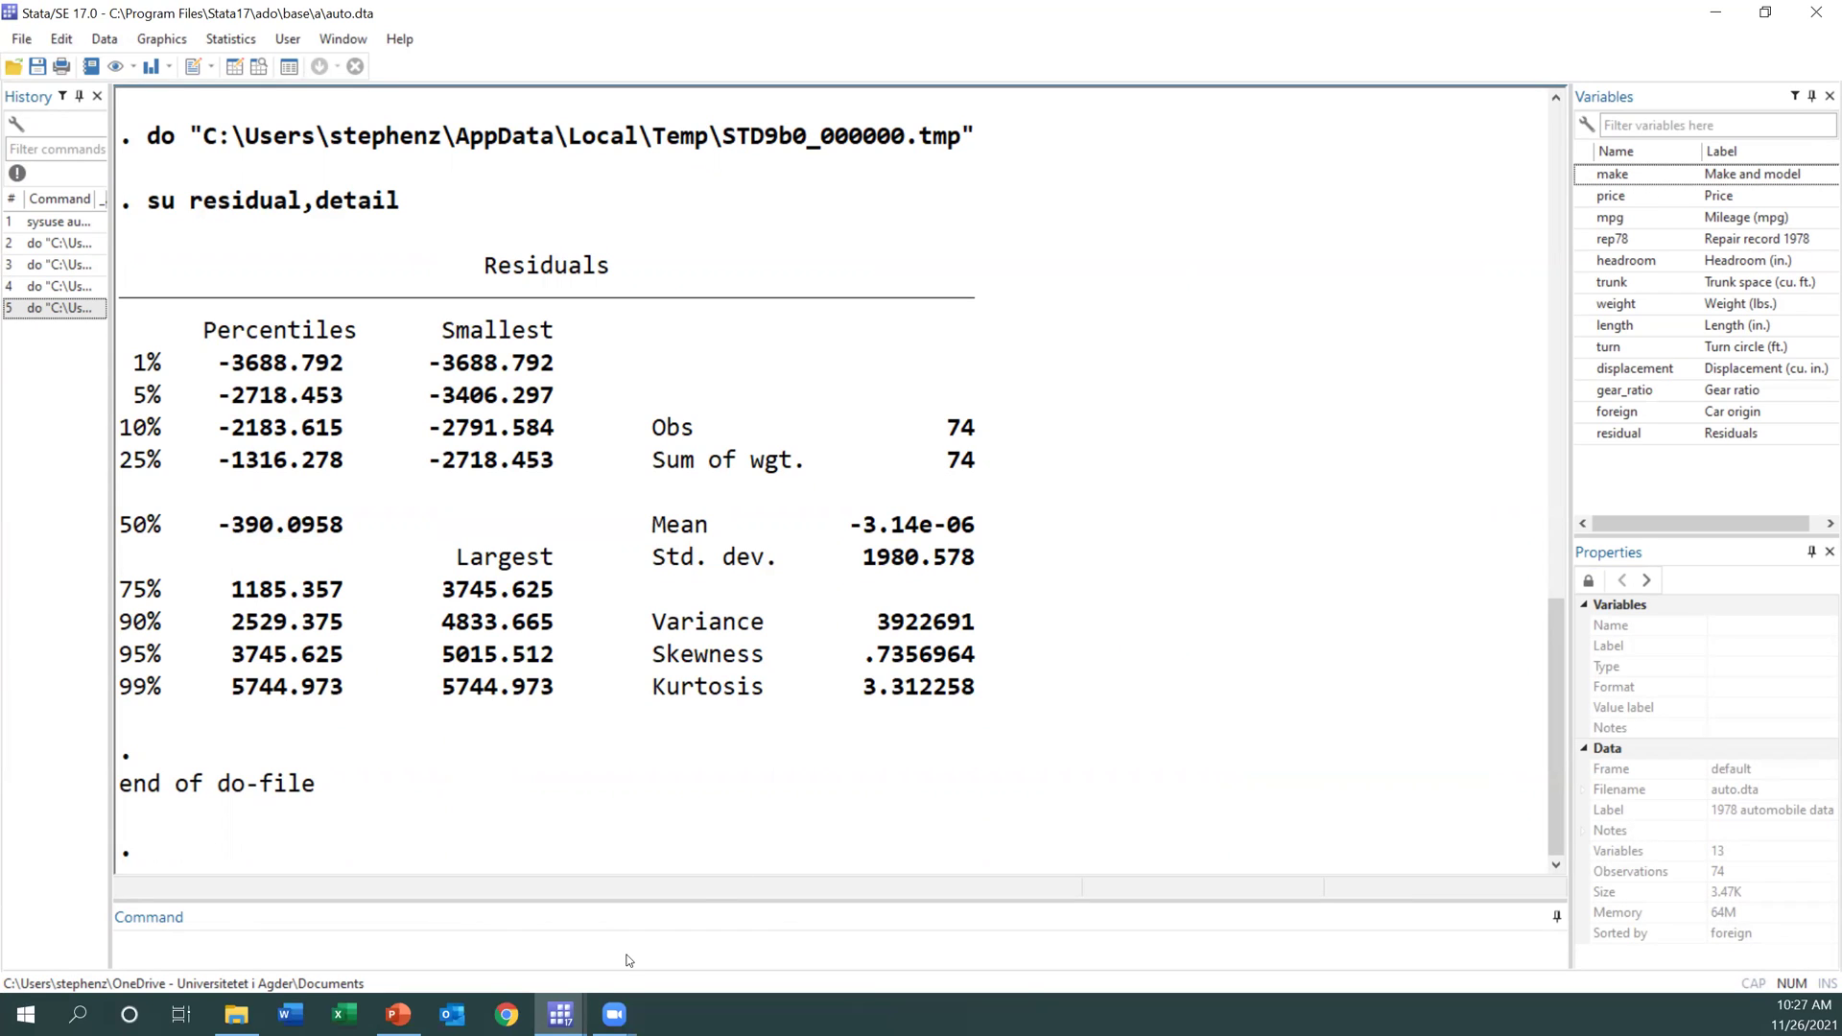
pyautogui.moveTo(543, 1017)
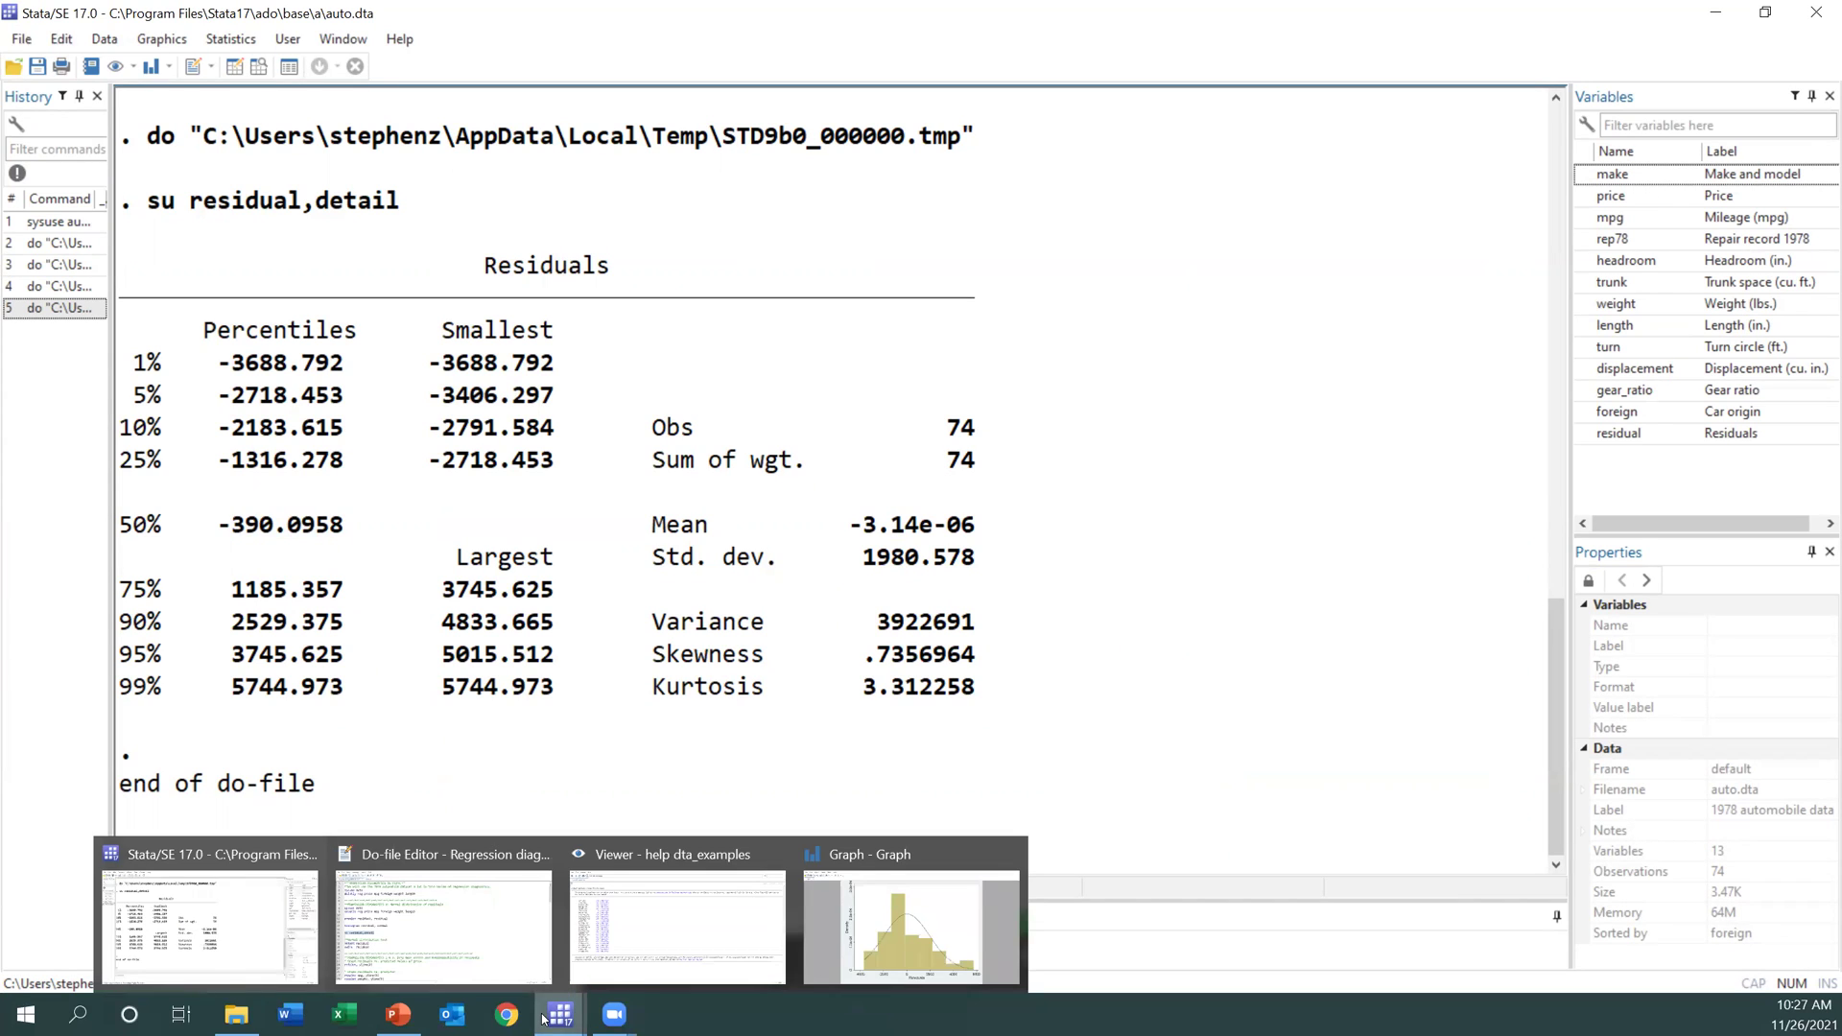
# Run 'sktest residual' from line 18 and view its output in the Results window
pyautogui.click(393, 930)
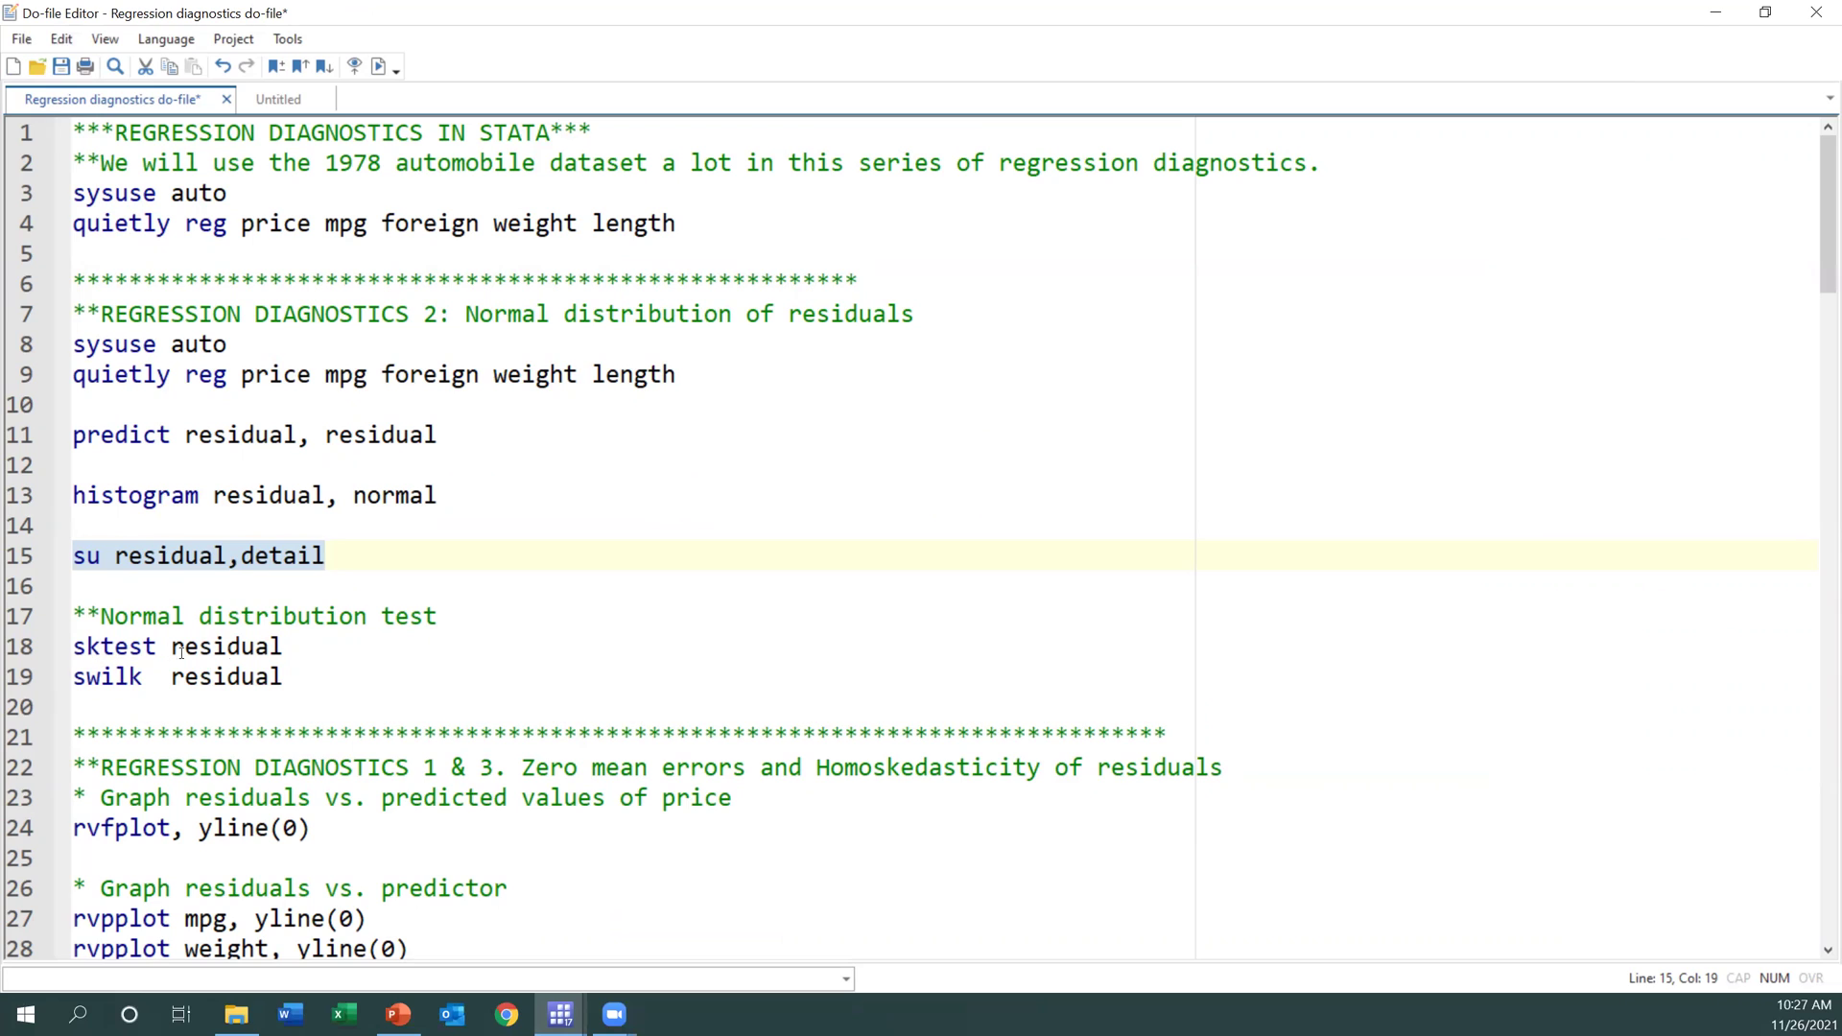
pyautogui.moveTo(314, 644); pyautogui.dragTo(69, 647)
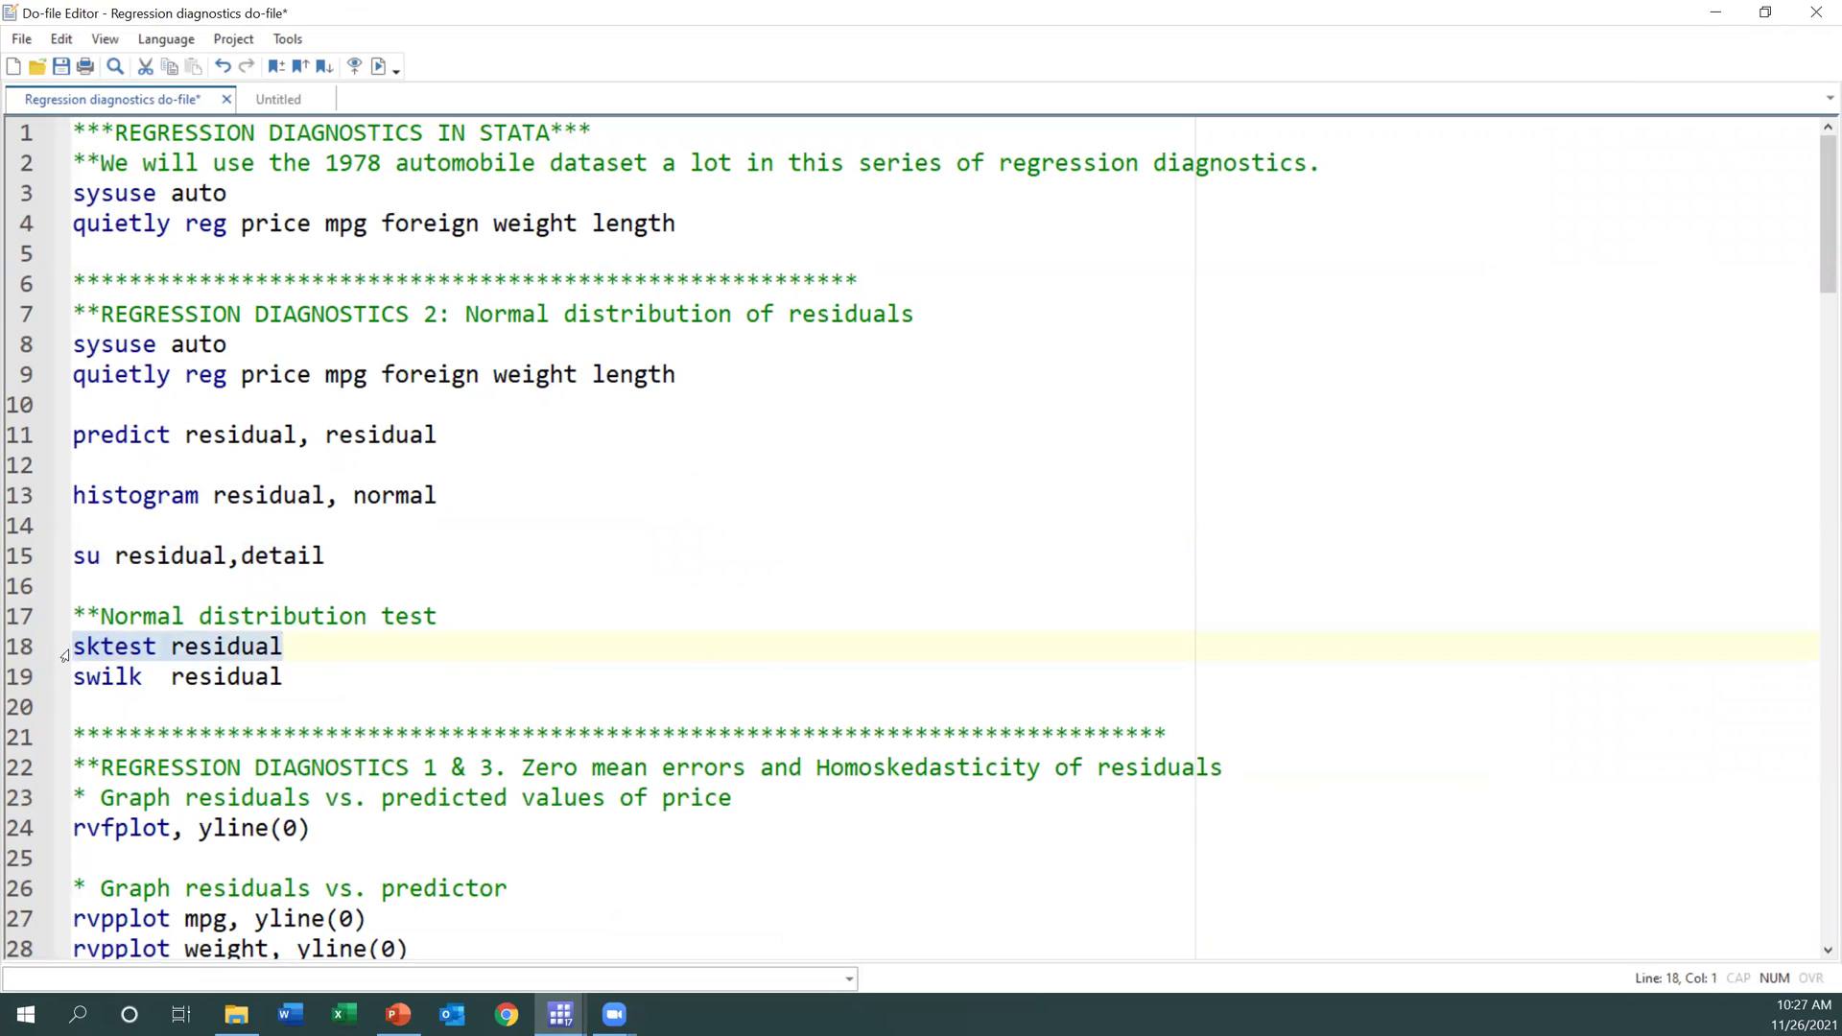
pyautogui.click(380, 67)
pyautogui.click(563, 1015)
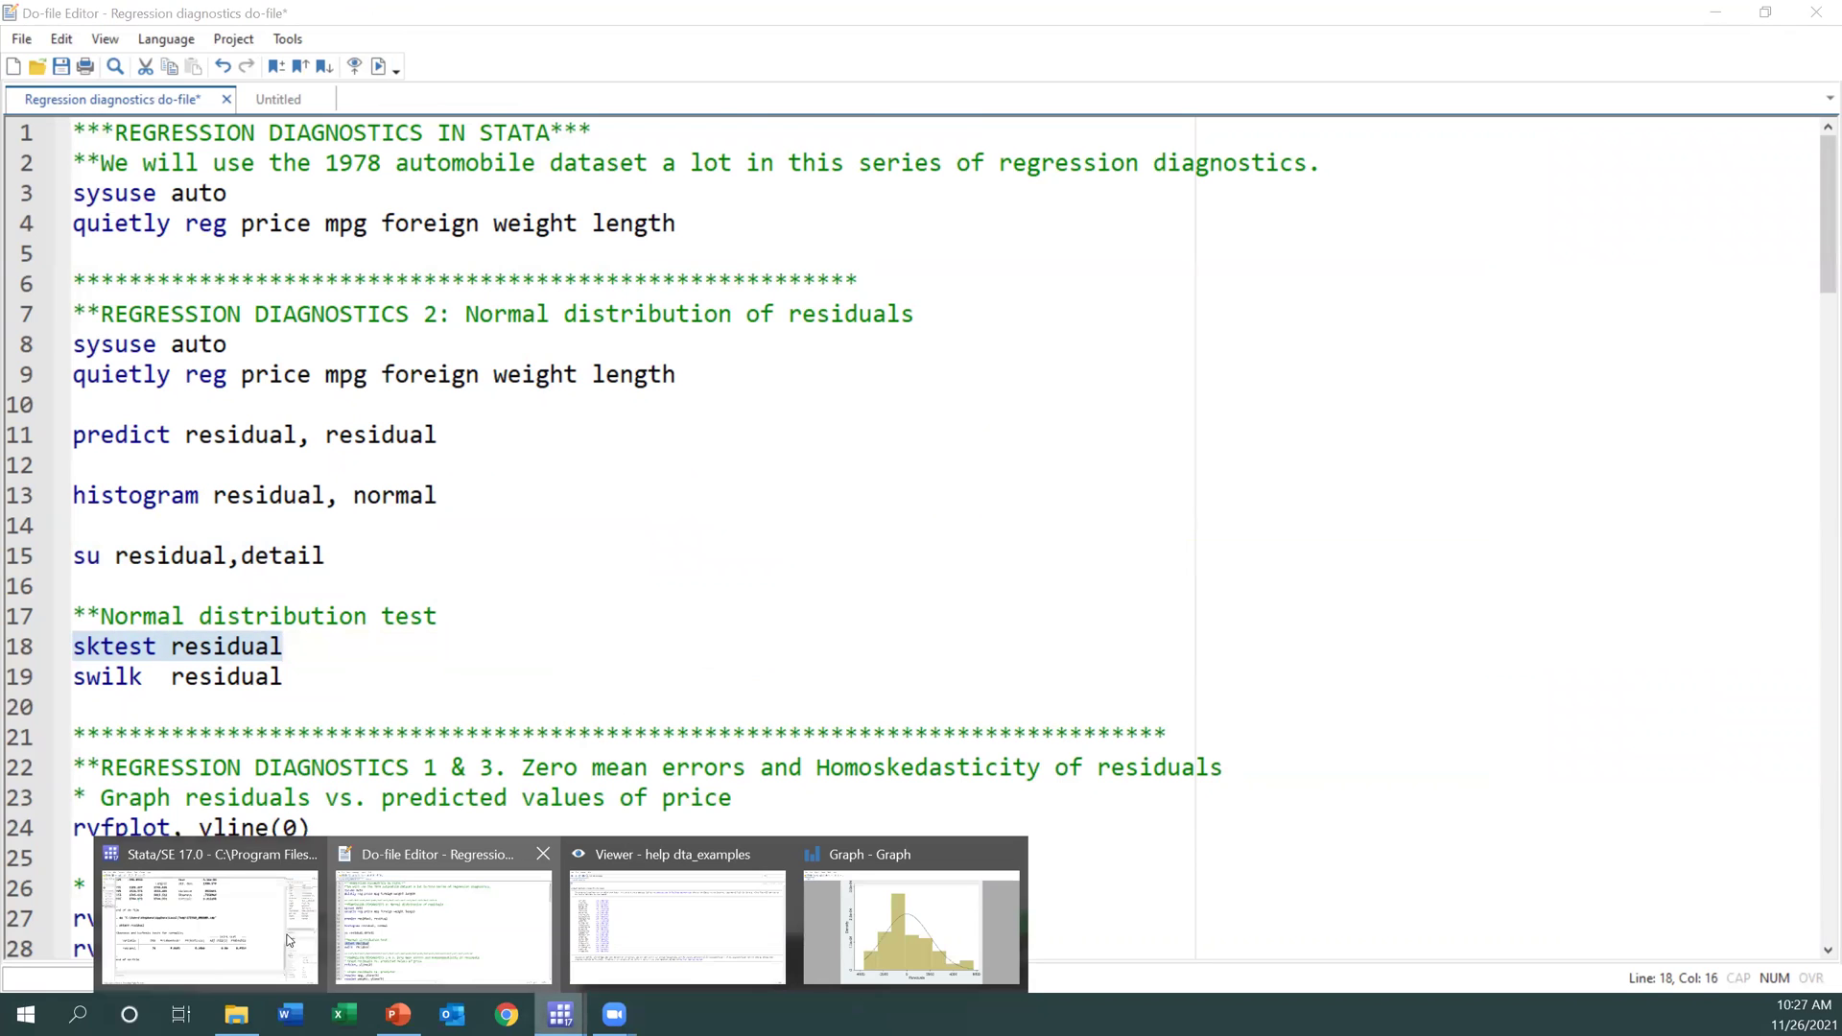
pyautogui.click(262, 941)
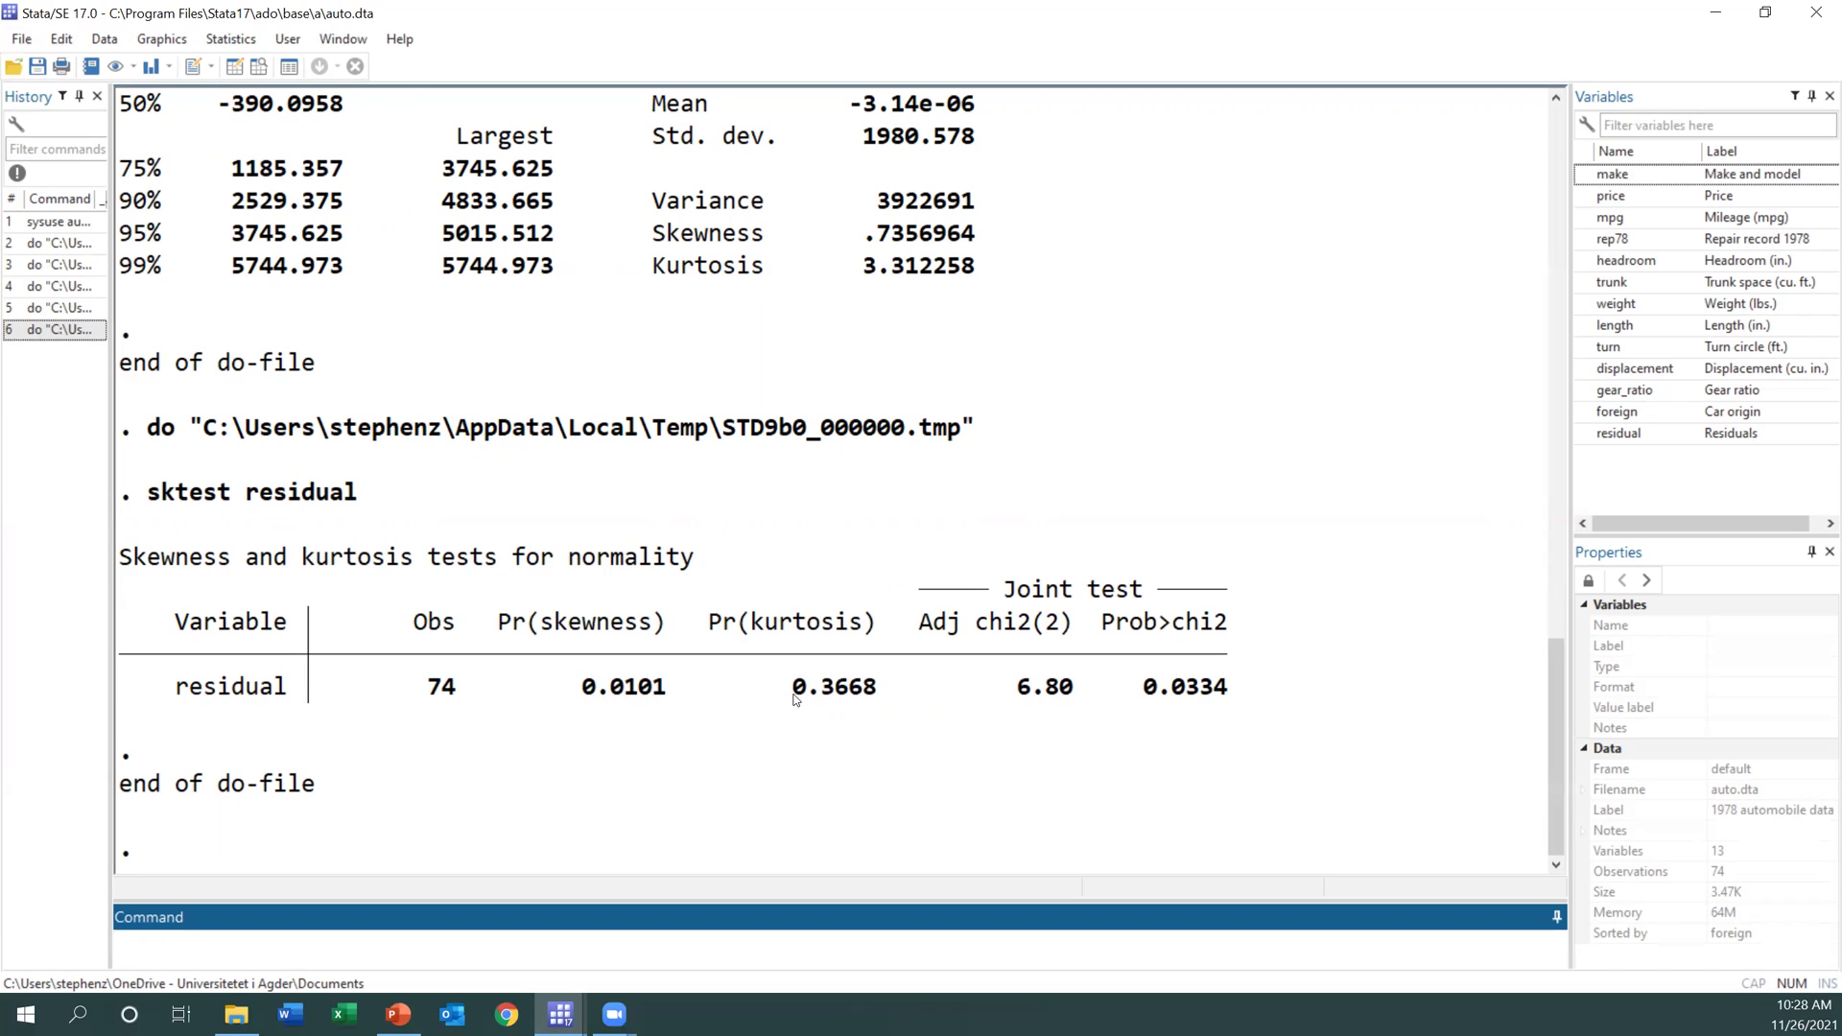
# Check the kurtosis p-value 0.3668 and joint p-value 0.0334, then return to the do-file
pyautogui.moveTo(904, 701); pyautogui.dragTo(779, 693)
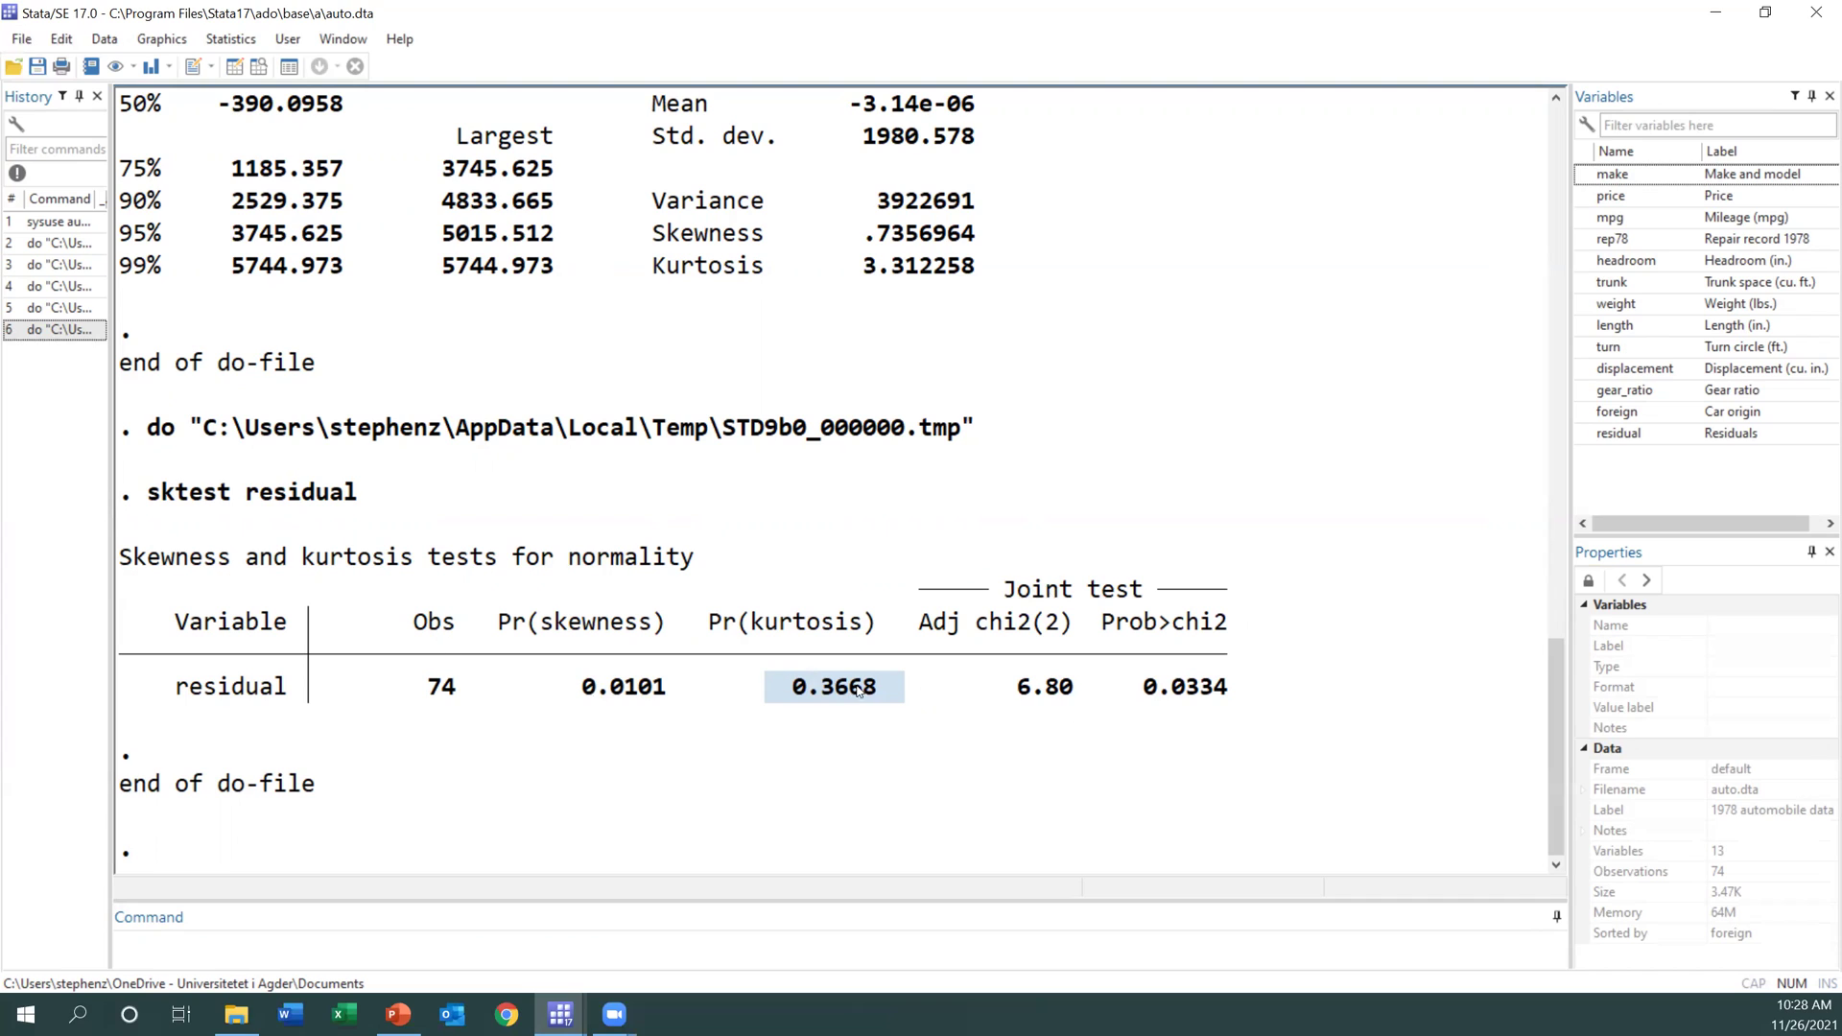
pyautogui.moveTo(1145, 687); pyautogui.dragTo(1225, 689)
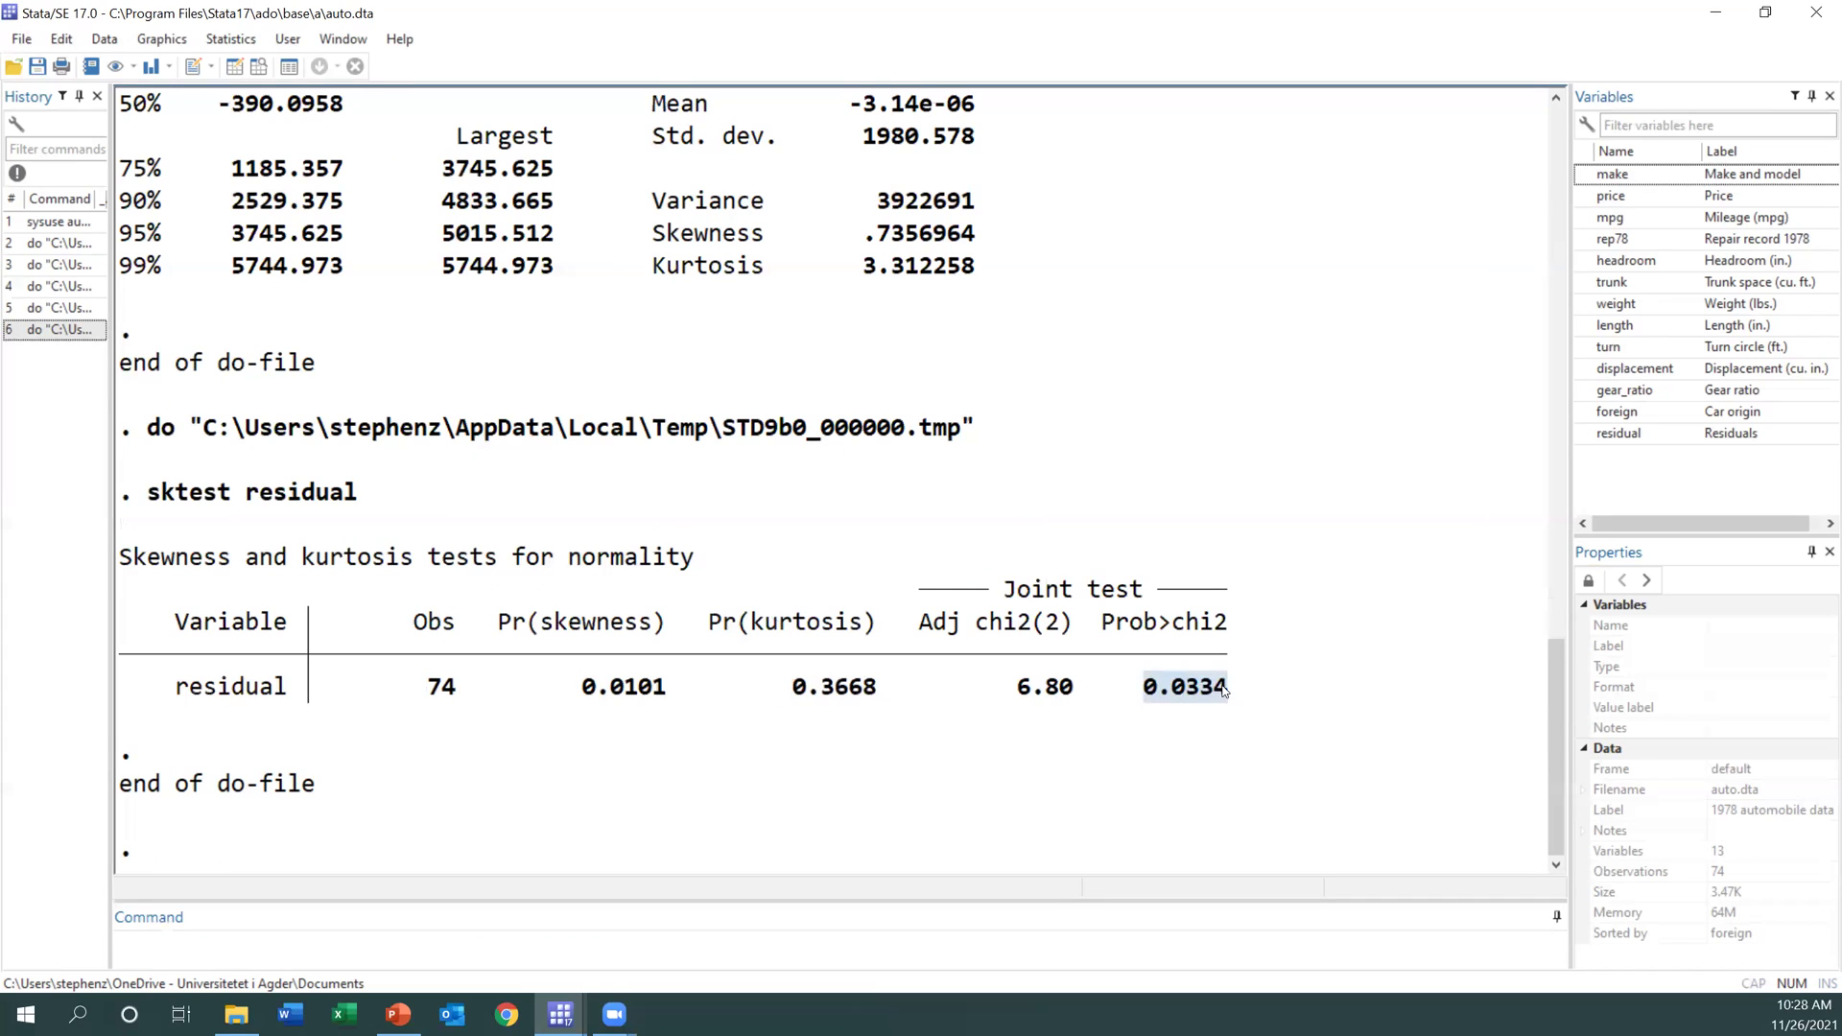
pyautogui.click(1082, 800)
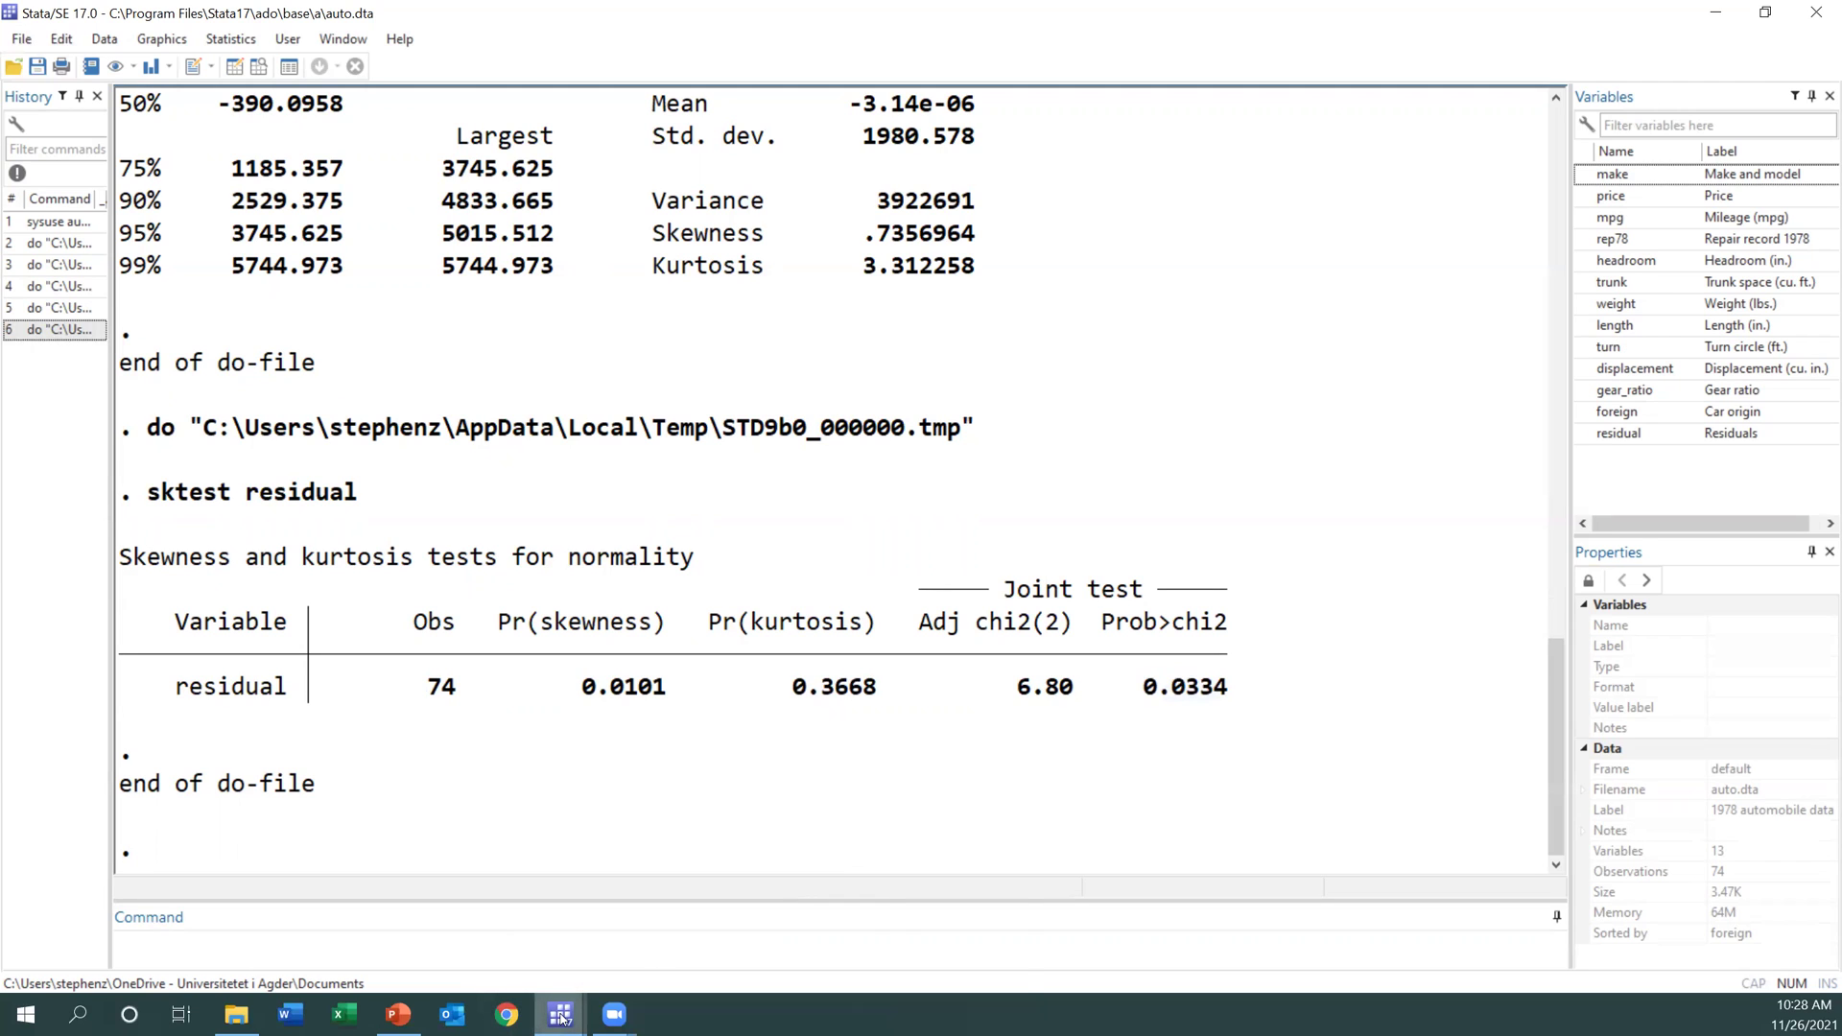
pyautogui.moveTo(561, 1016)
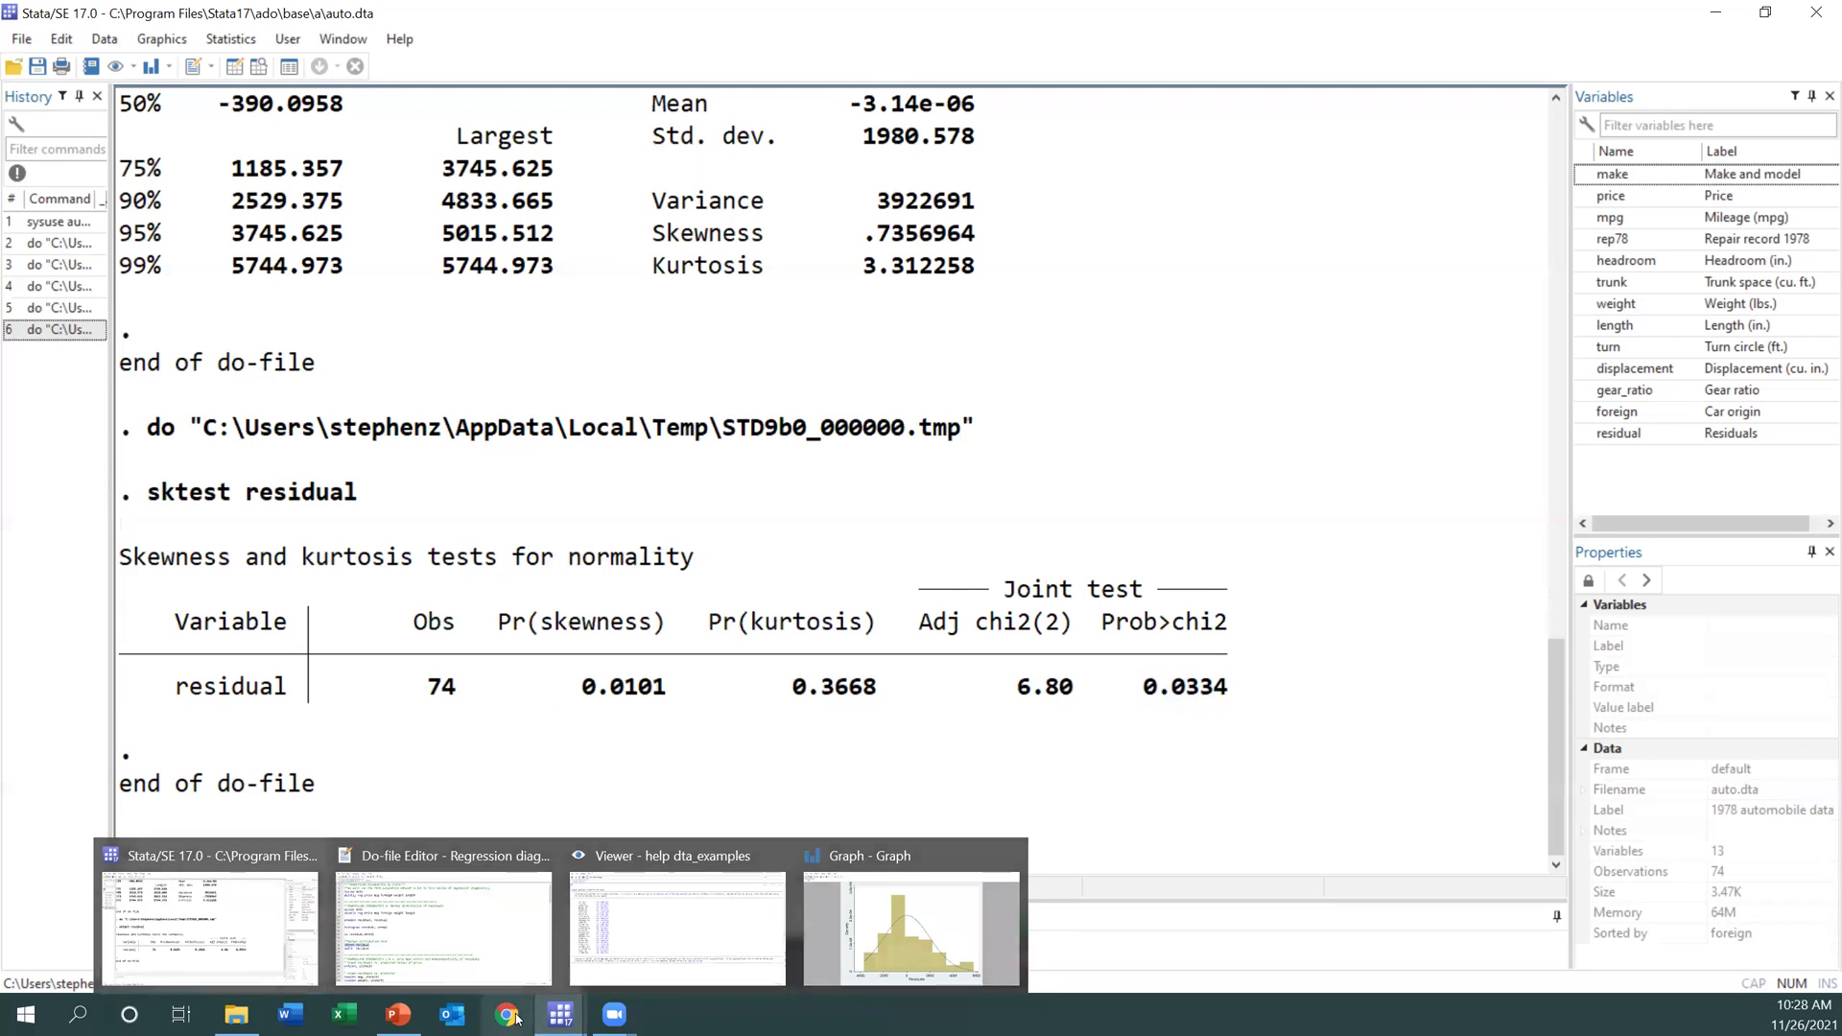
pyautogui.click(560, 1018)
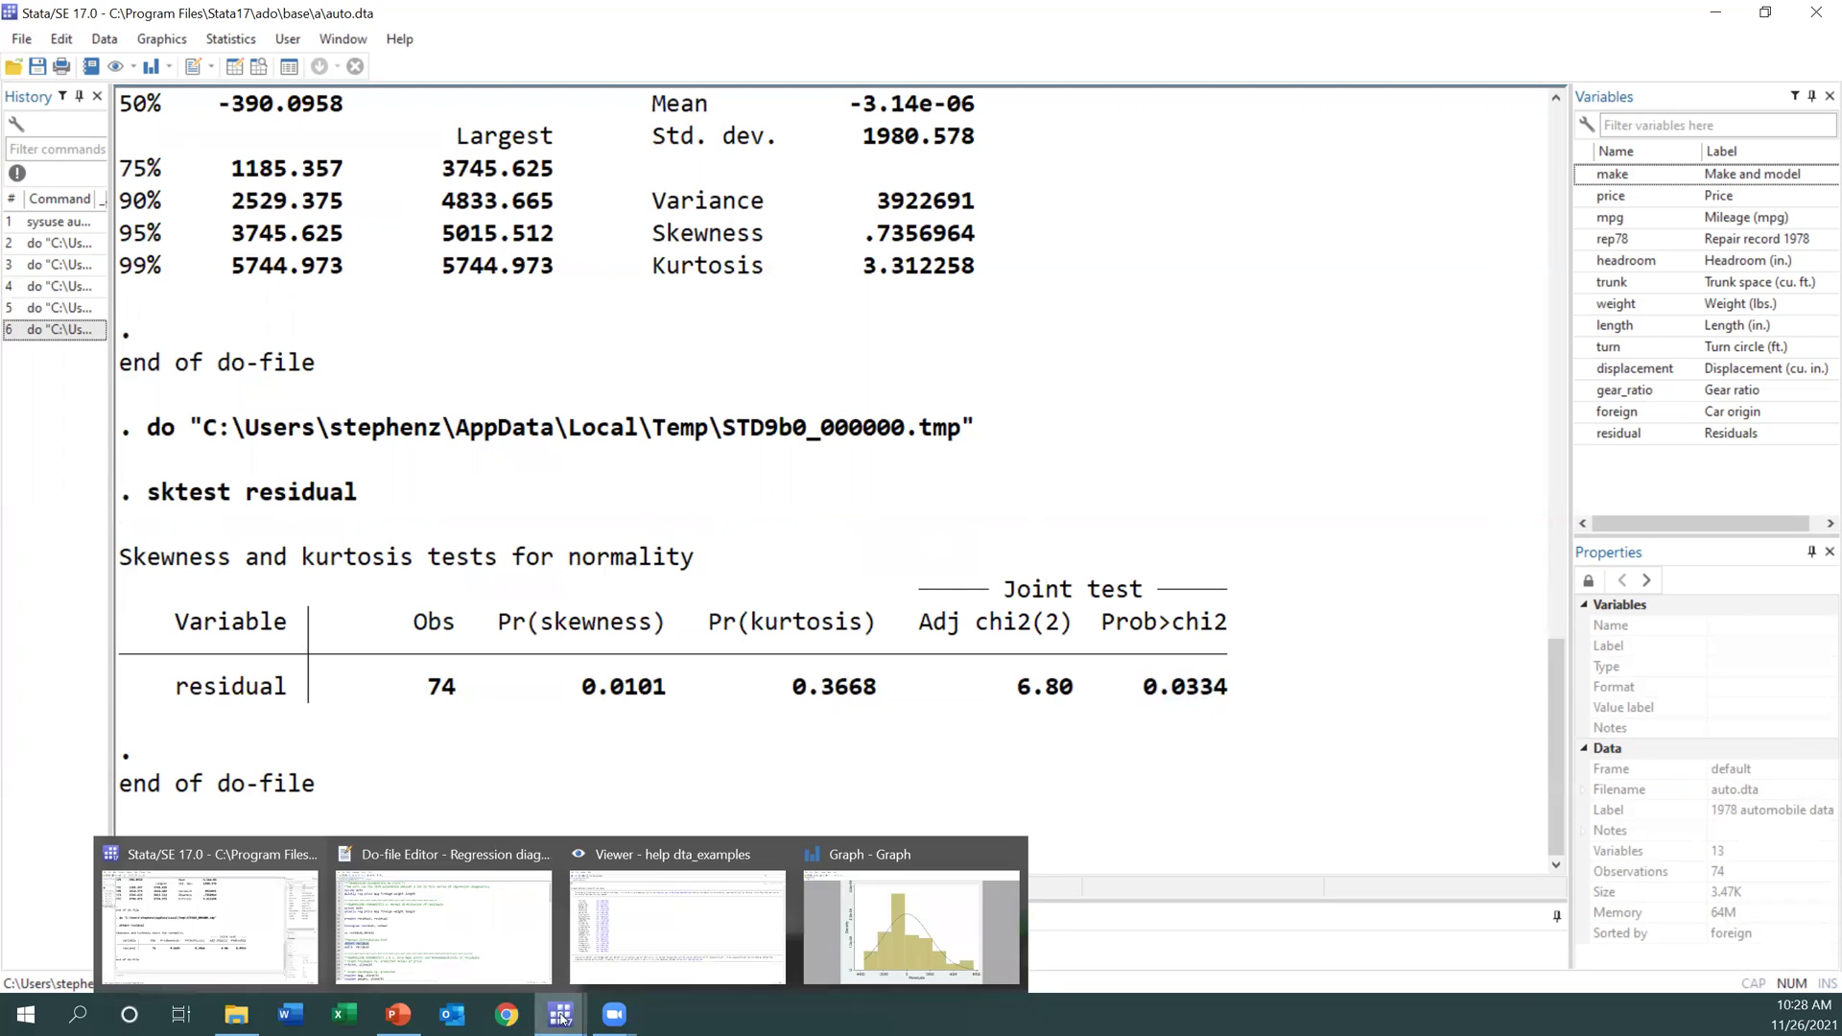
pyautogui.click(397, 964)
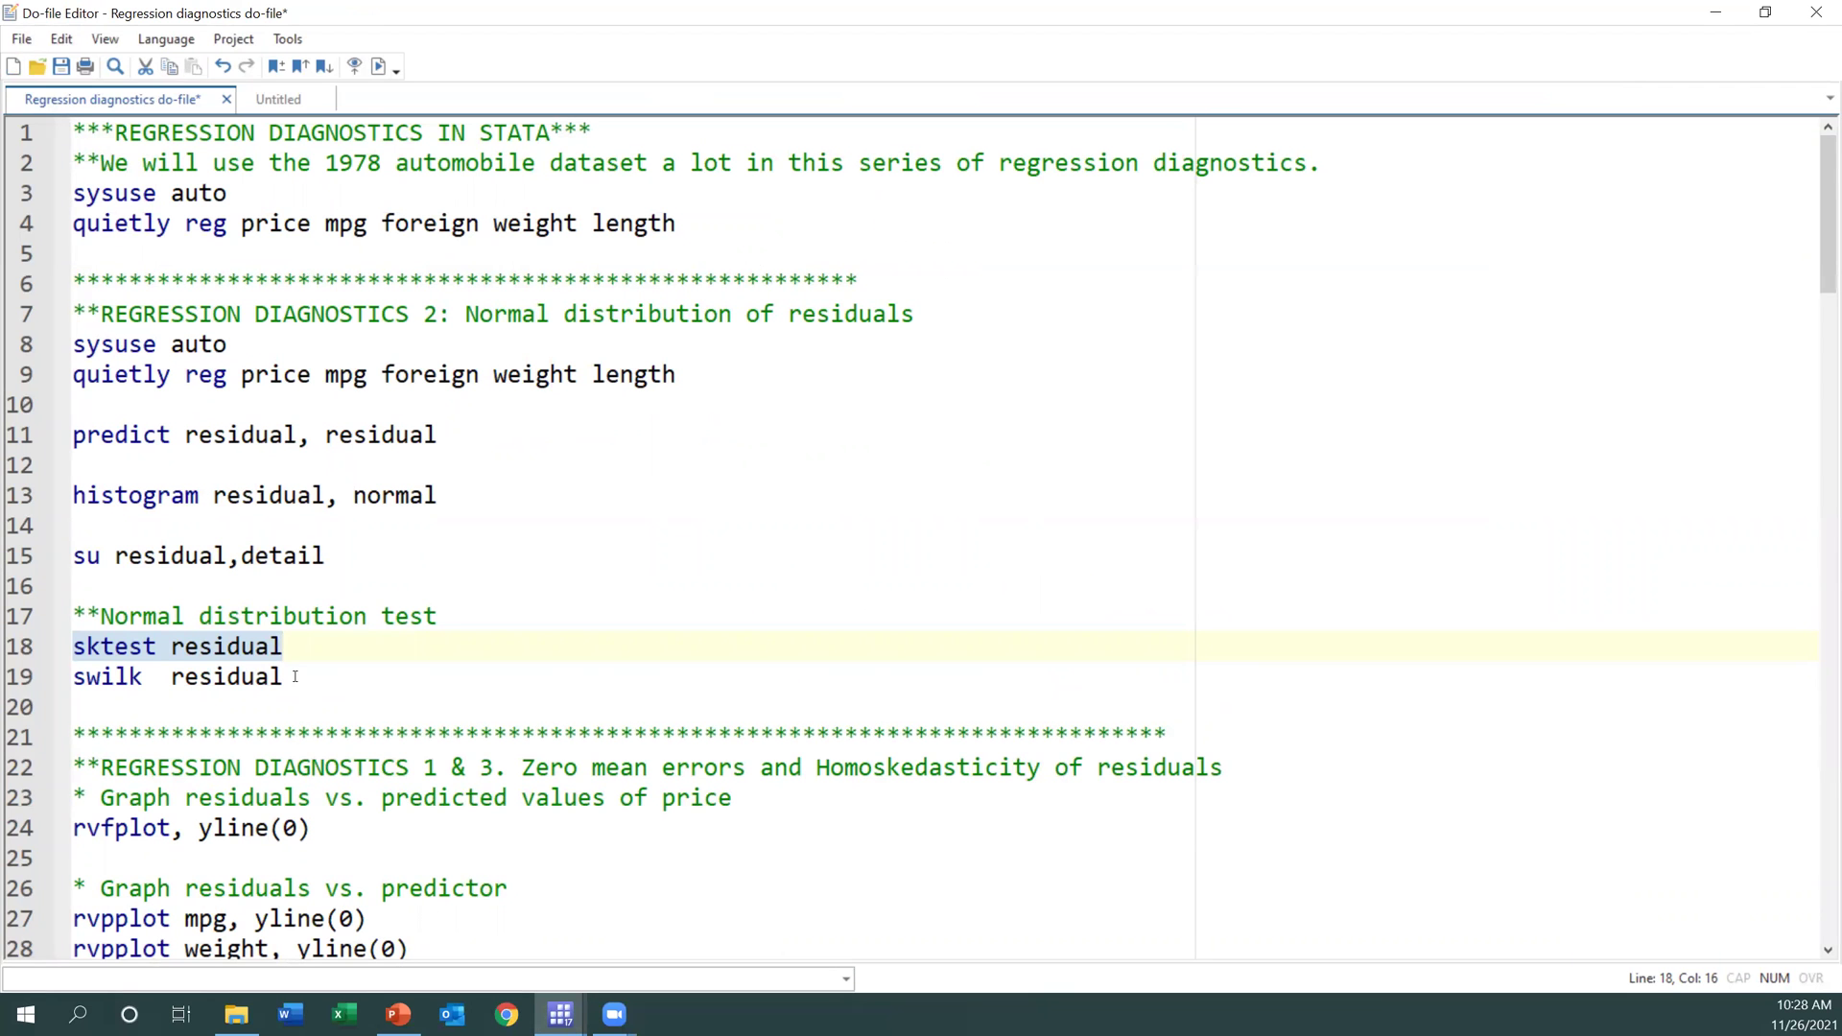
# Run 'swilk residual' from line 19 and check its Prob>z value of 0.00983
pyautogui.moveTo(302, 678); pyautogui.dragTo(72, 677)
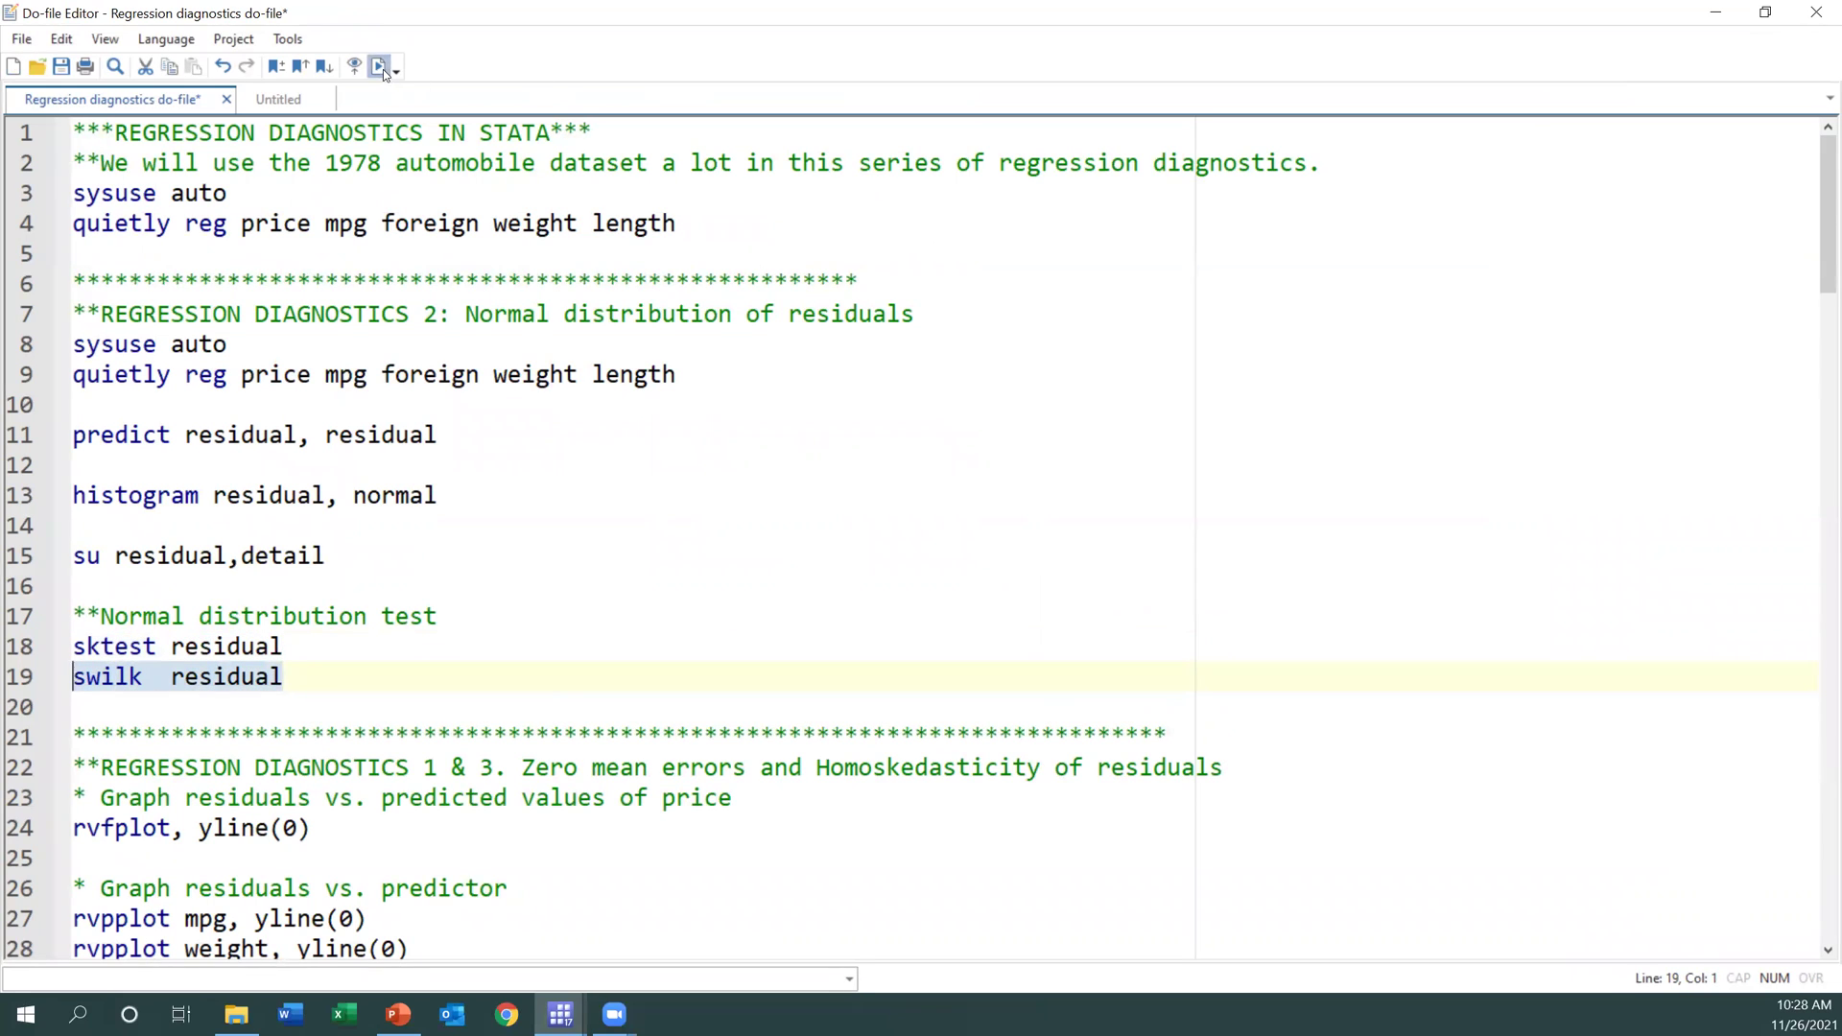
pyautogui.click(380, 66)
pyautogui.moveTo(556, 1012)
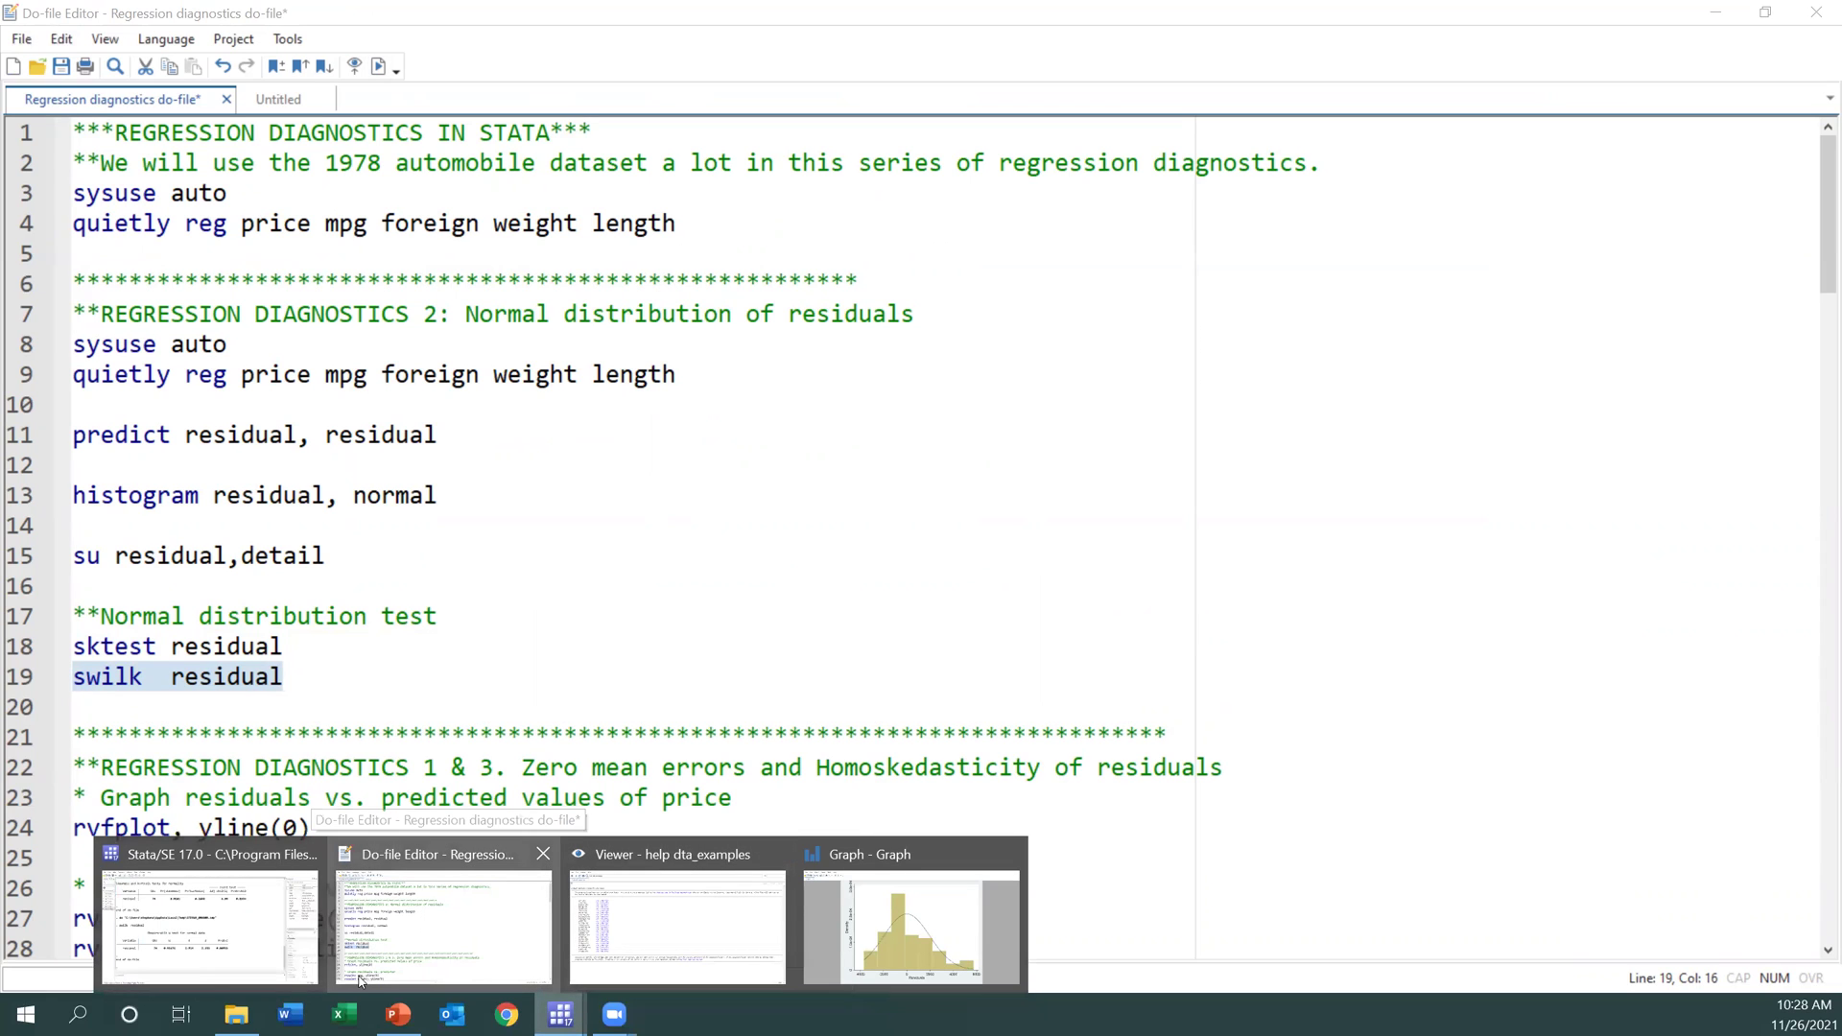
pyautogui.click(264, 952)
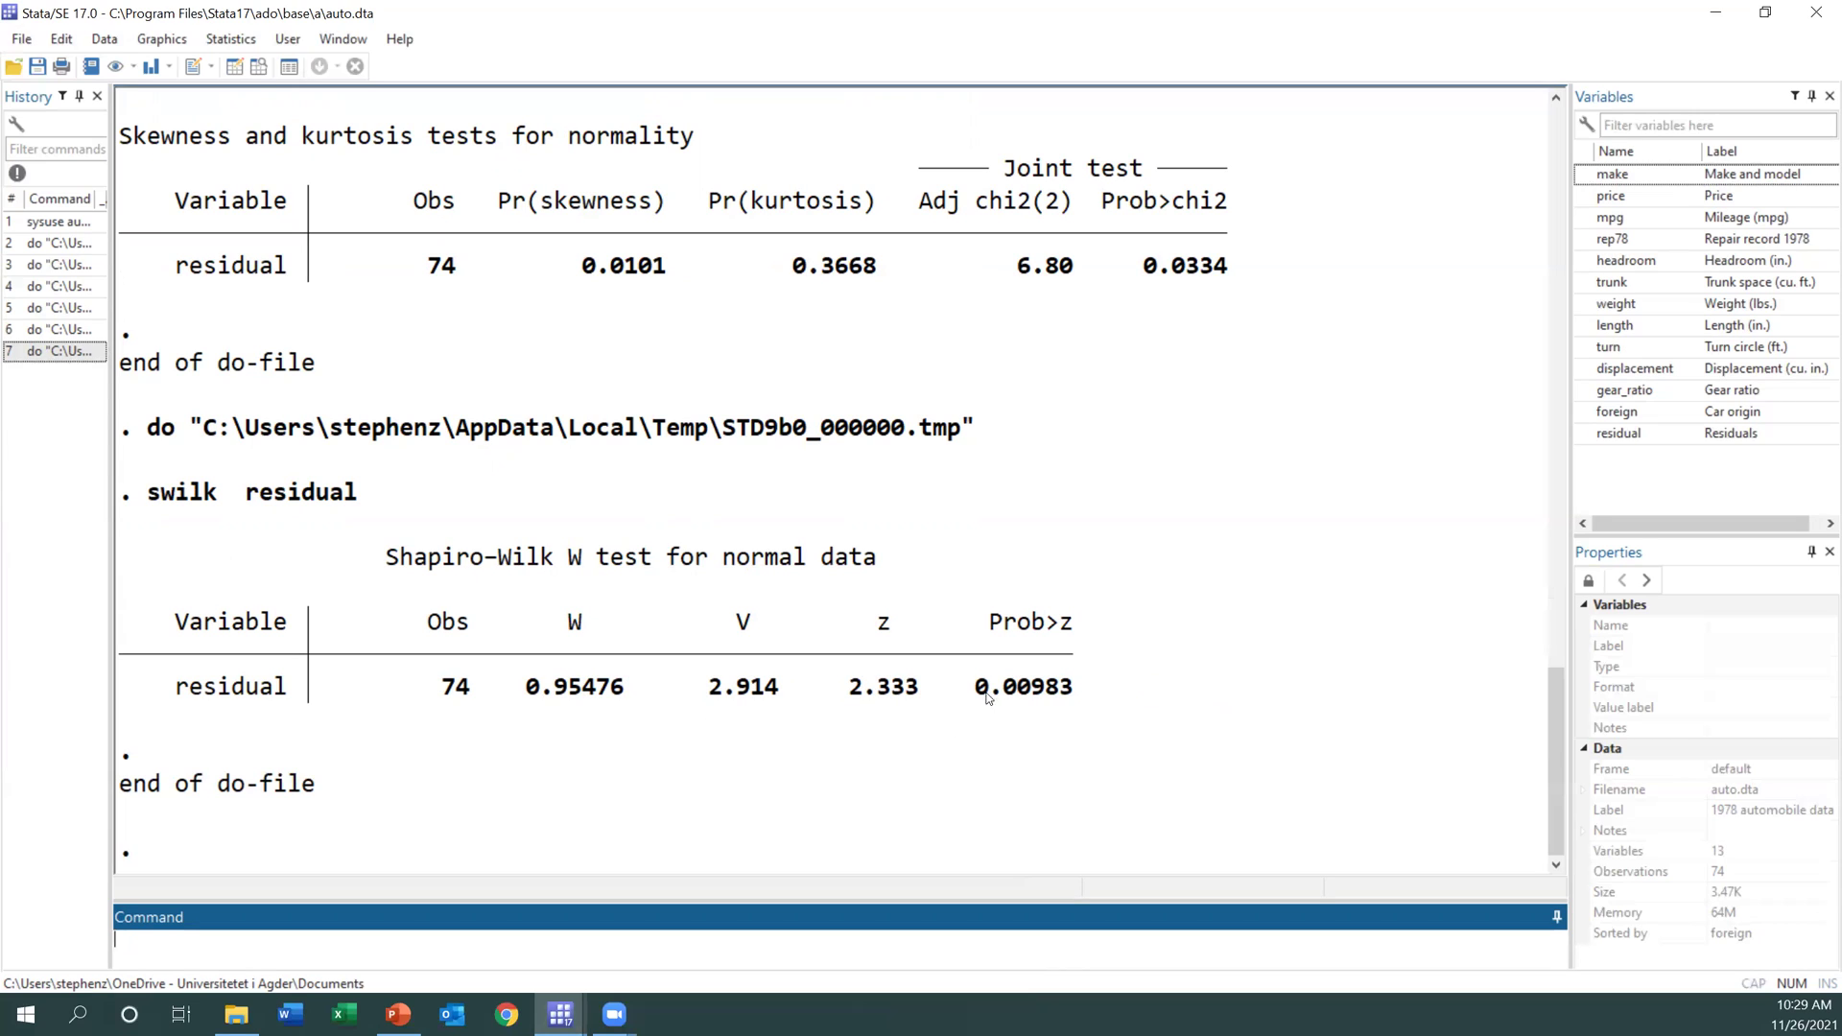
pyautogui.moveTo(976, 689); pyautogui.dragTo(1097, 689)
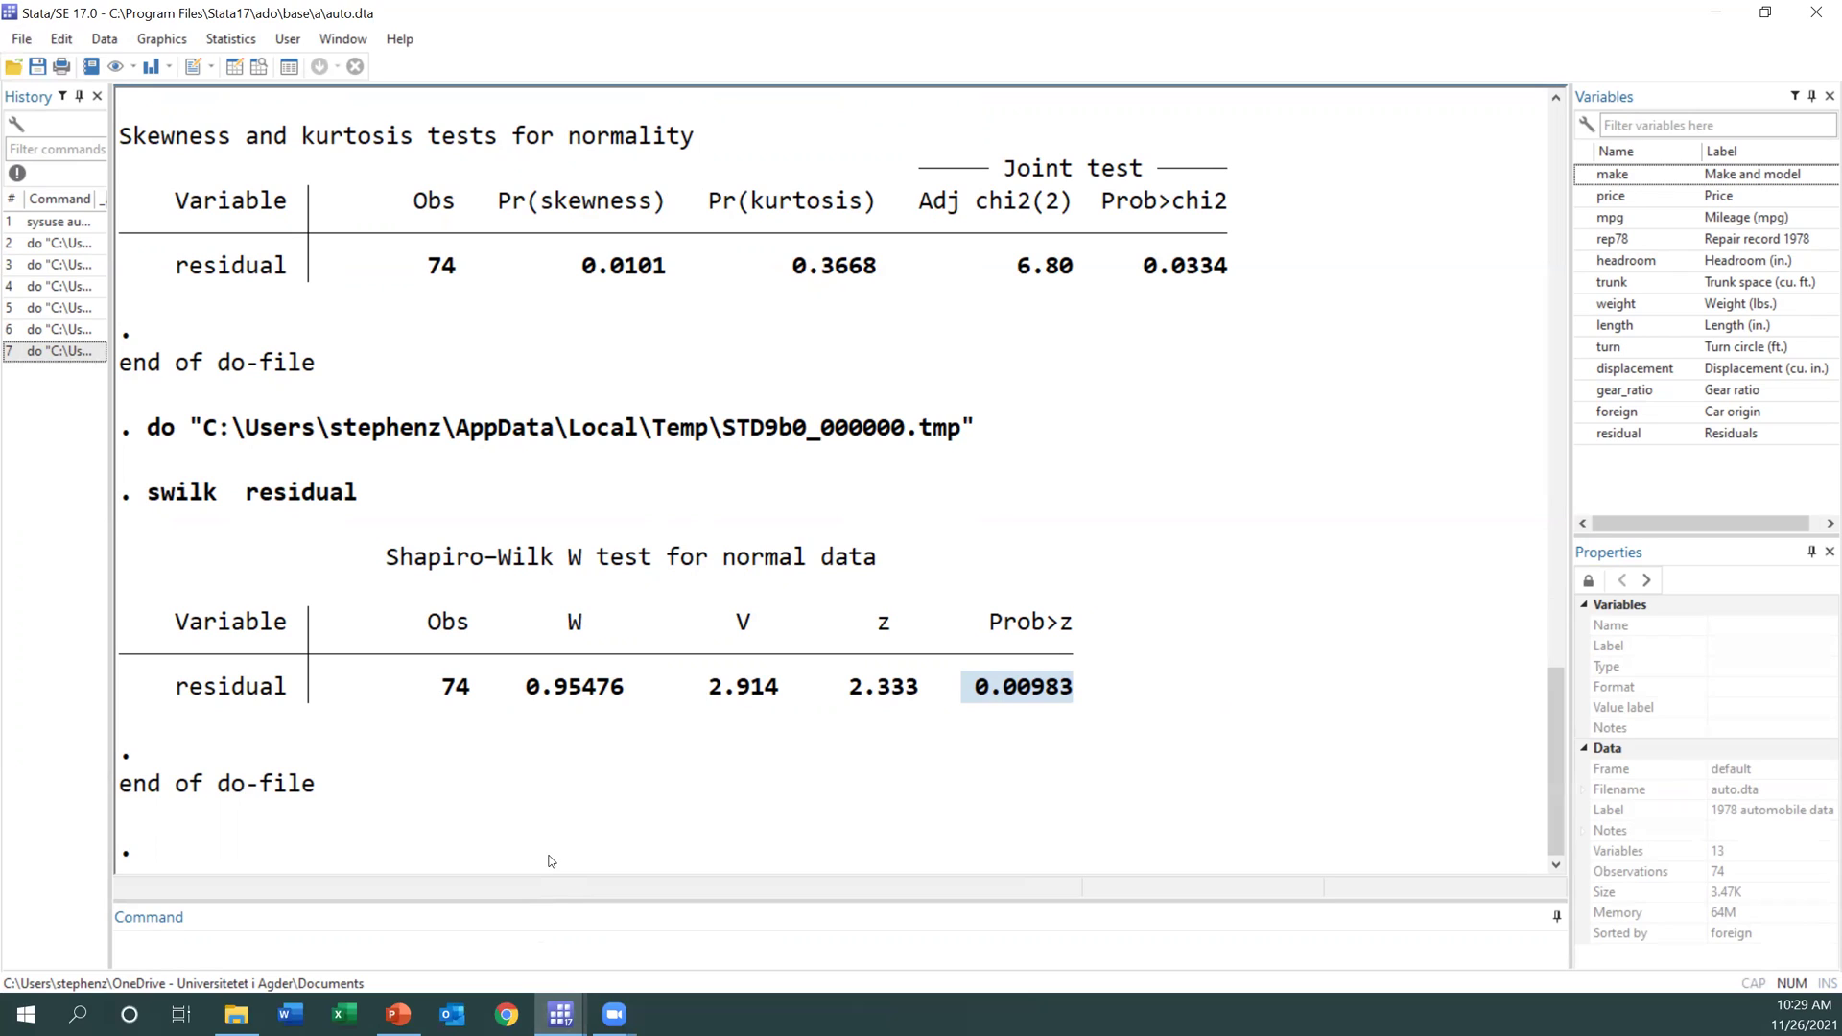
pyautogui.click(621, 811)
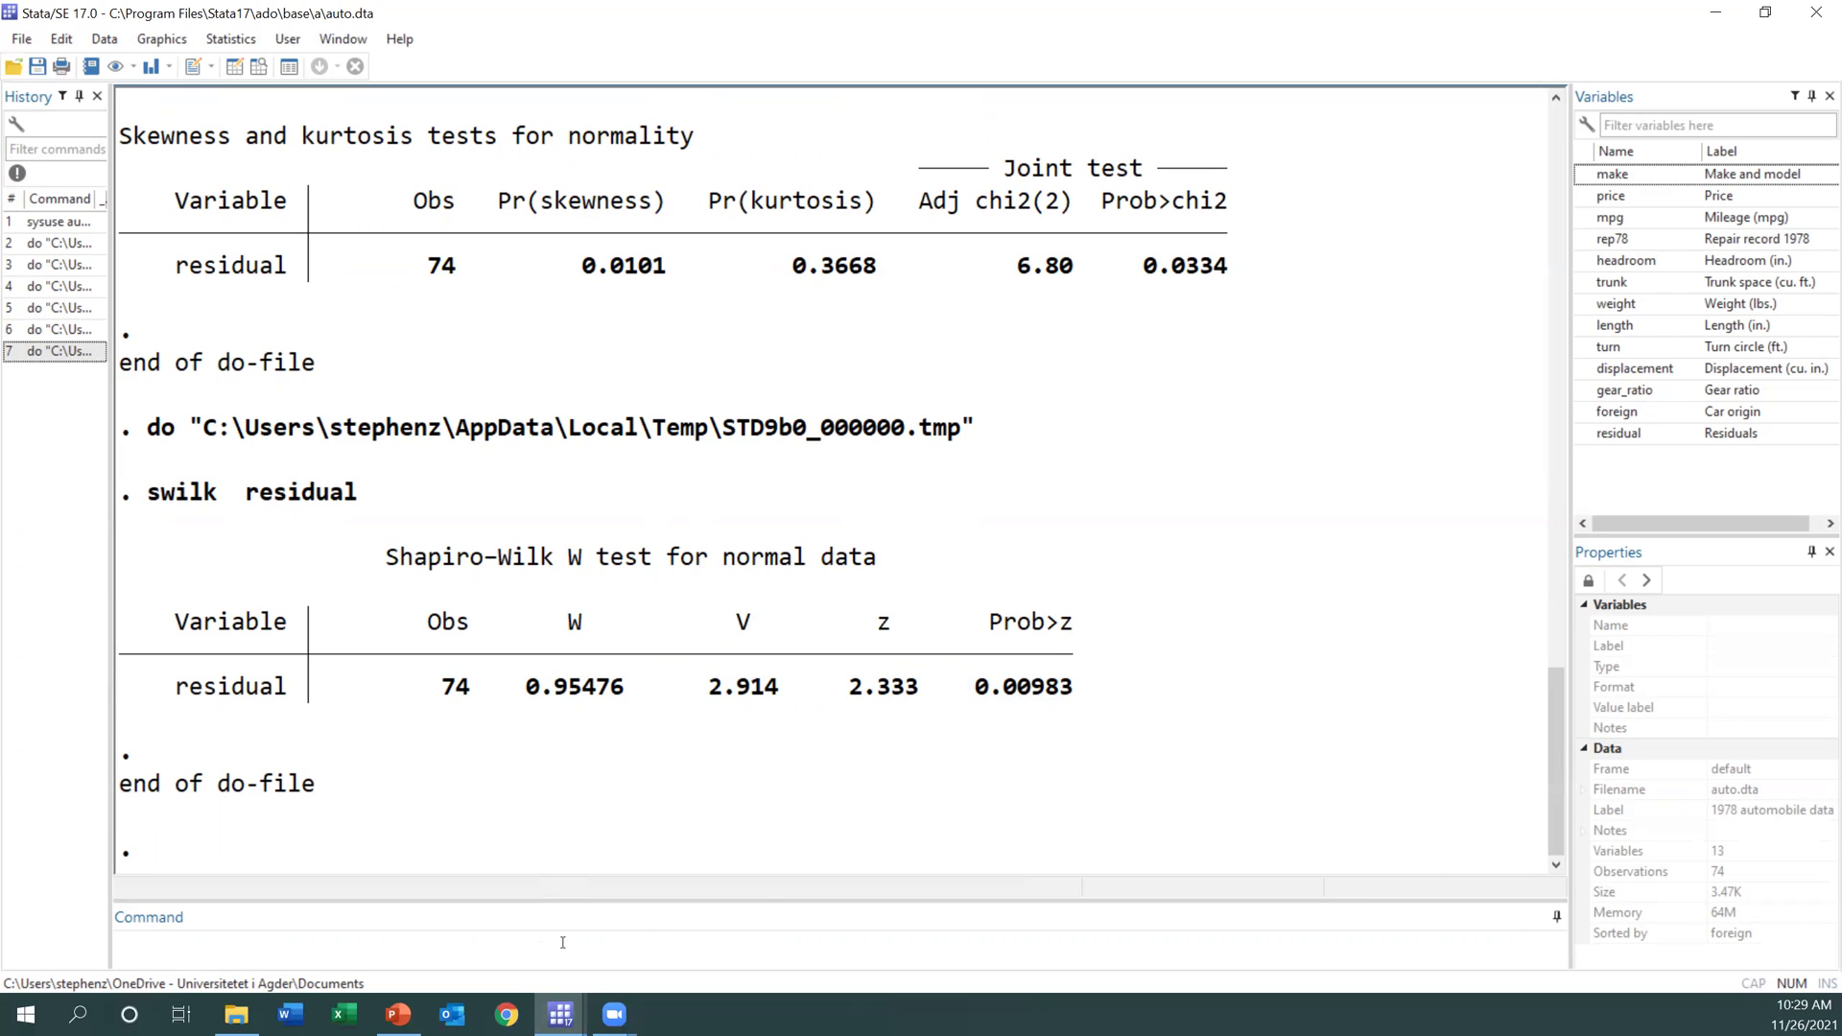
# Switch back to the do-file showing the sktest and swilk commands on lines 18–19
pyautogui.moveTo(555, 1018)
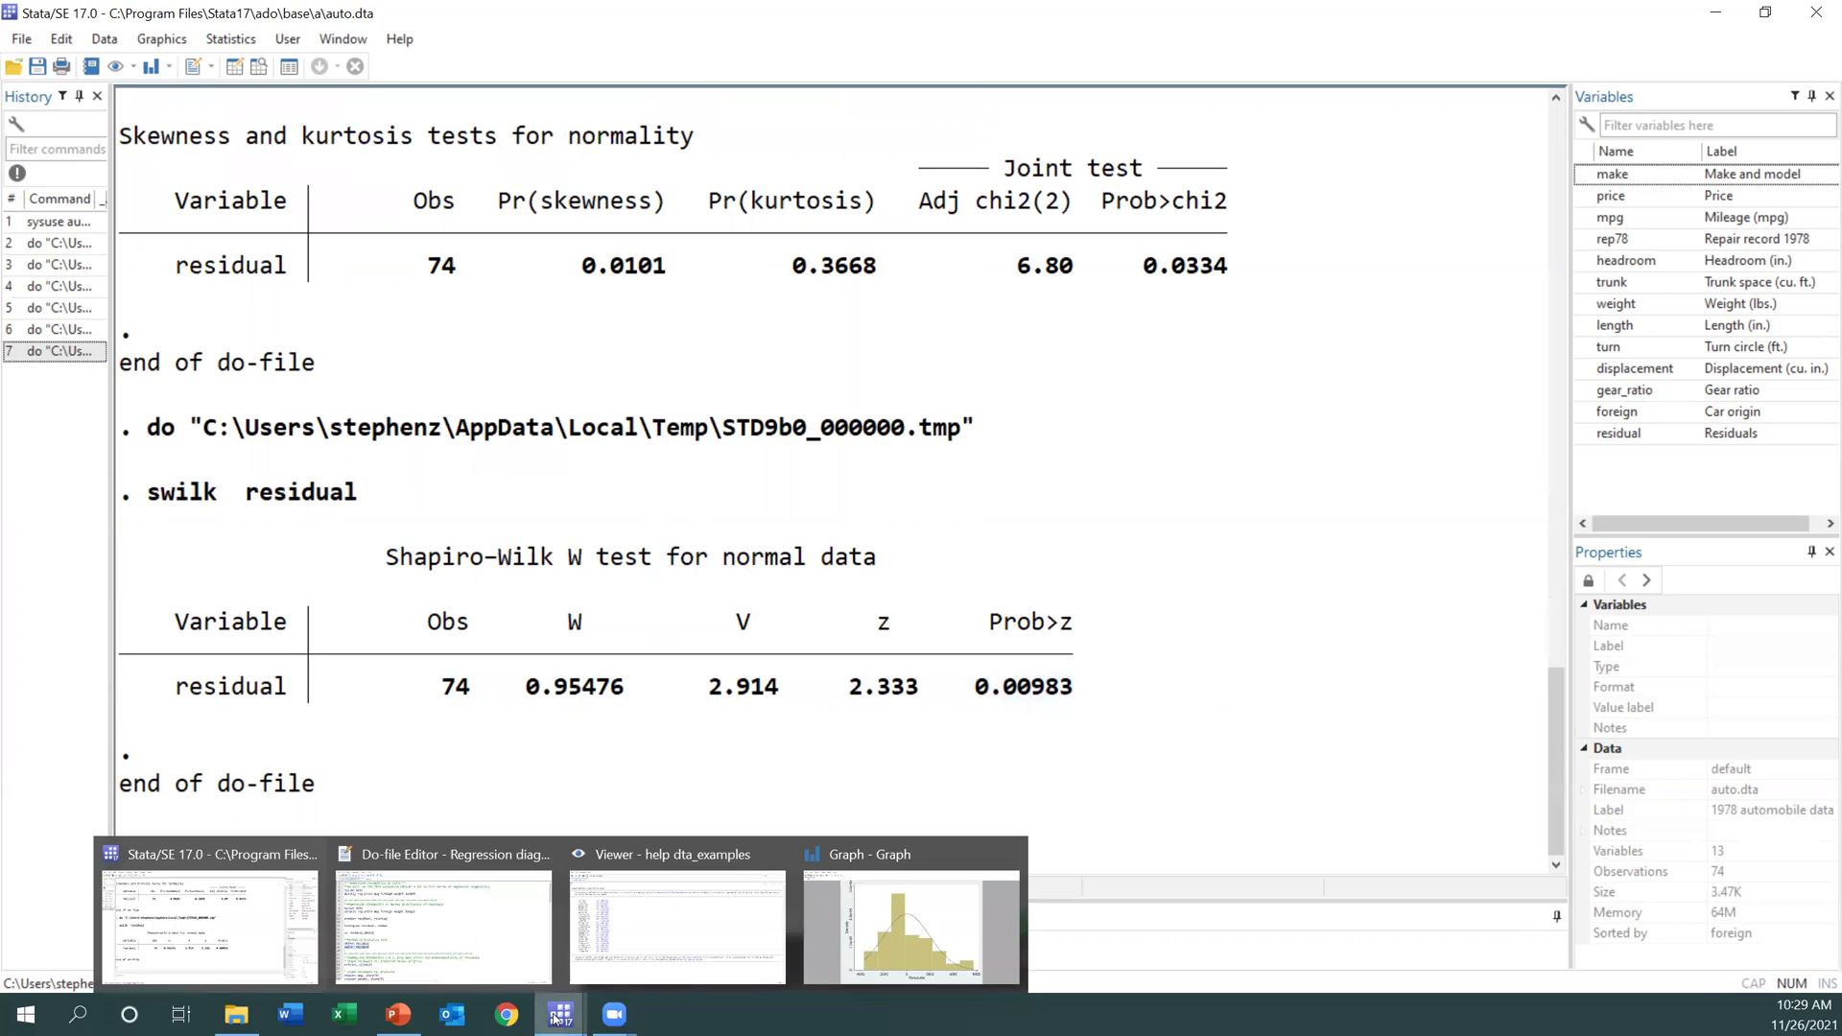
pyautogui.click(418, 915)
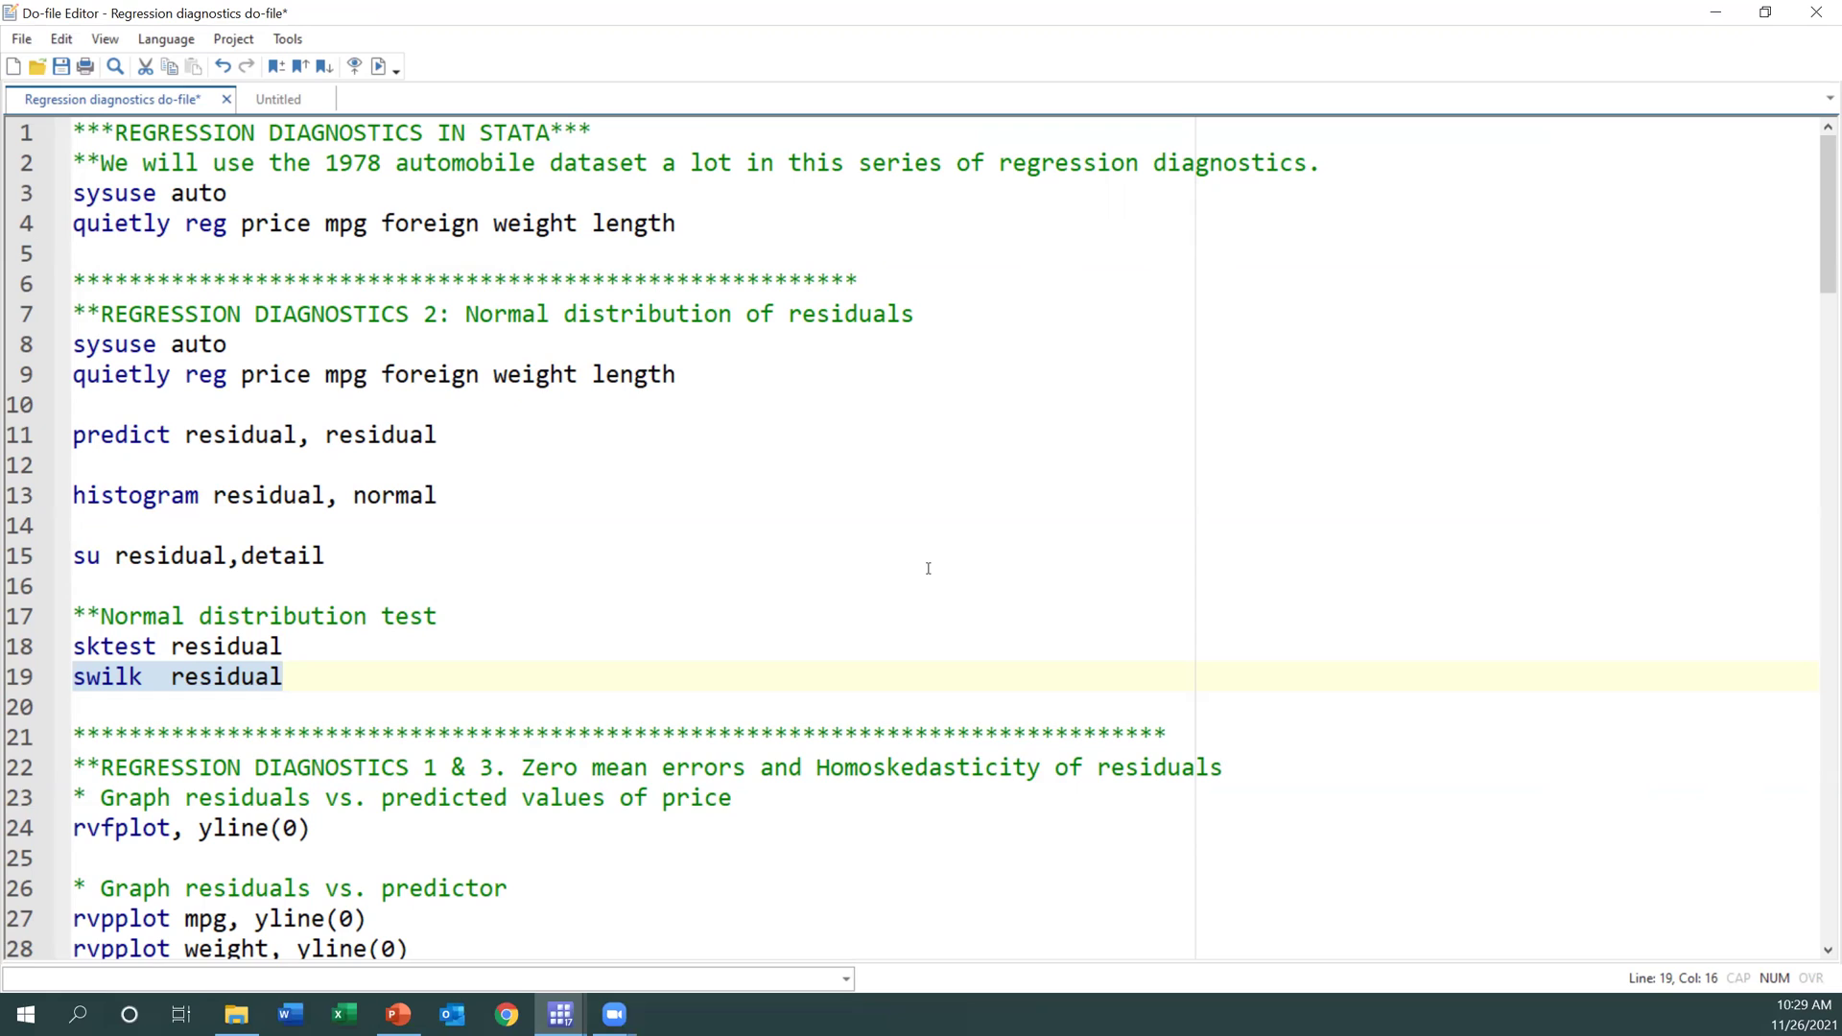
pyautogui.click(673, 636)
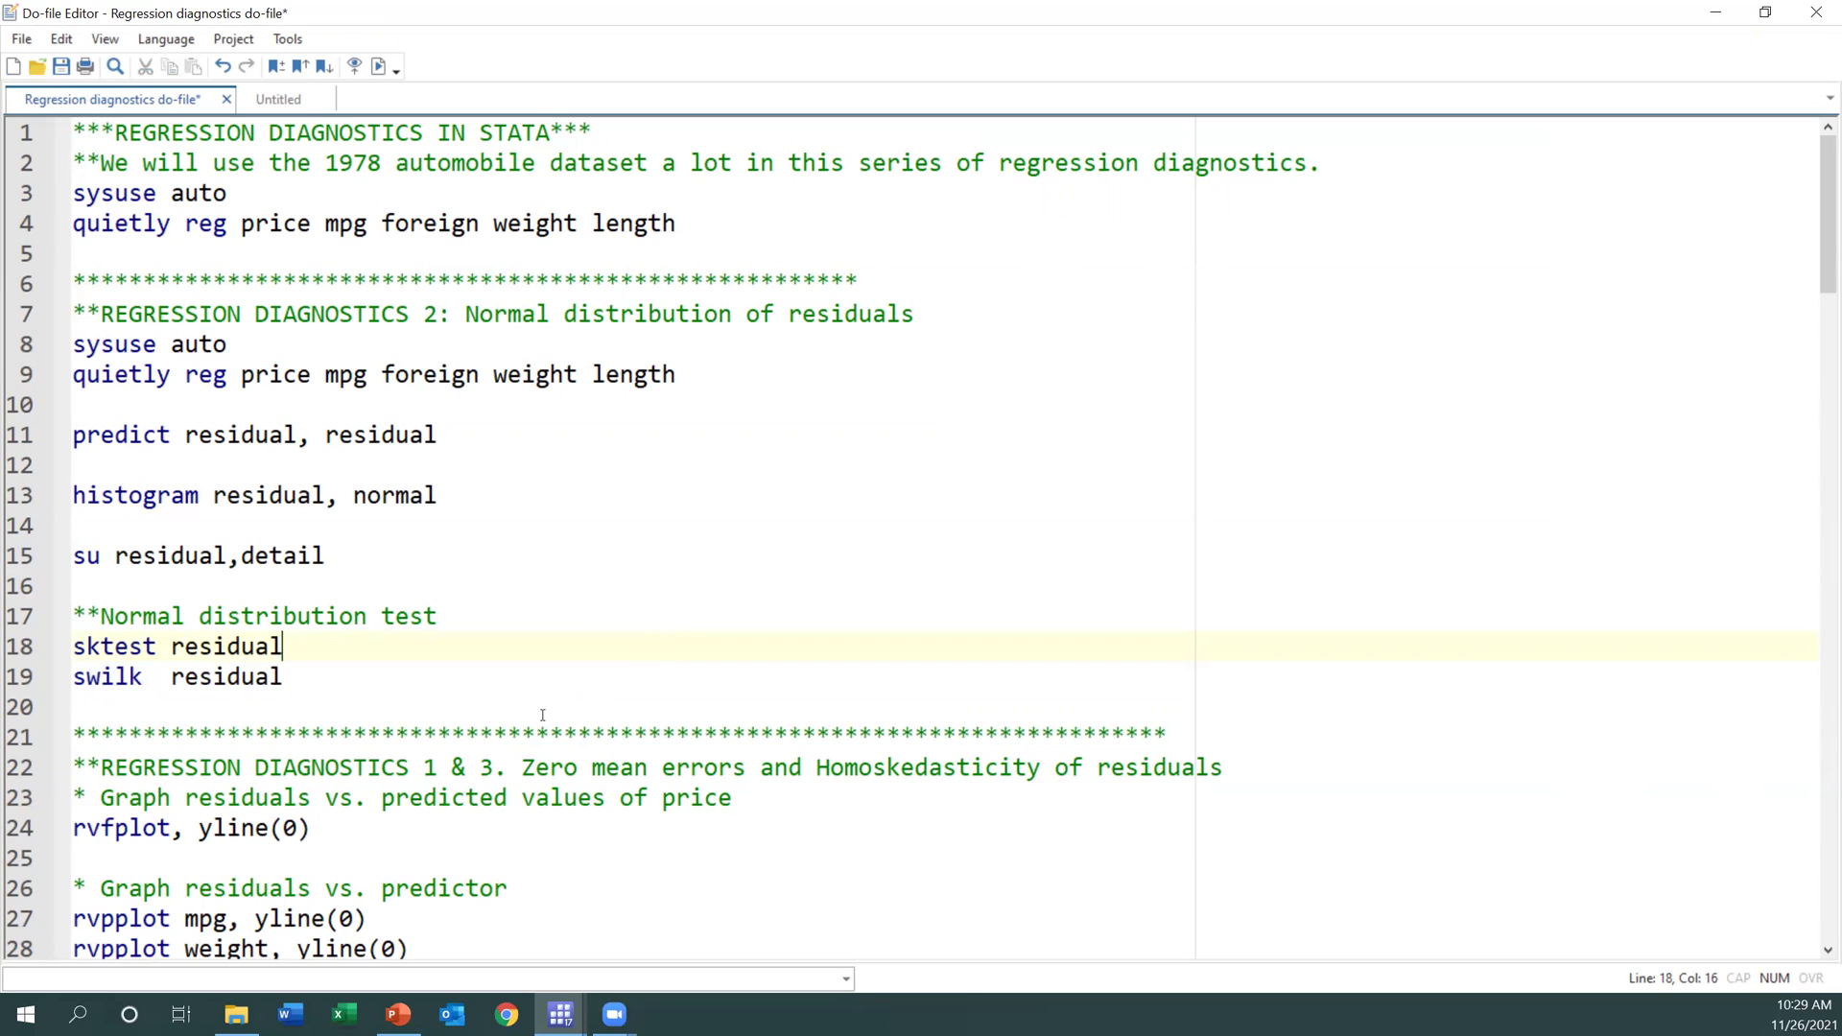